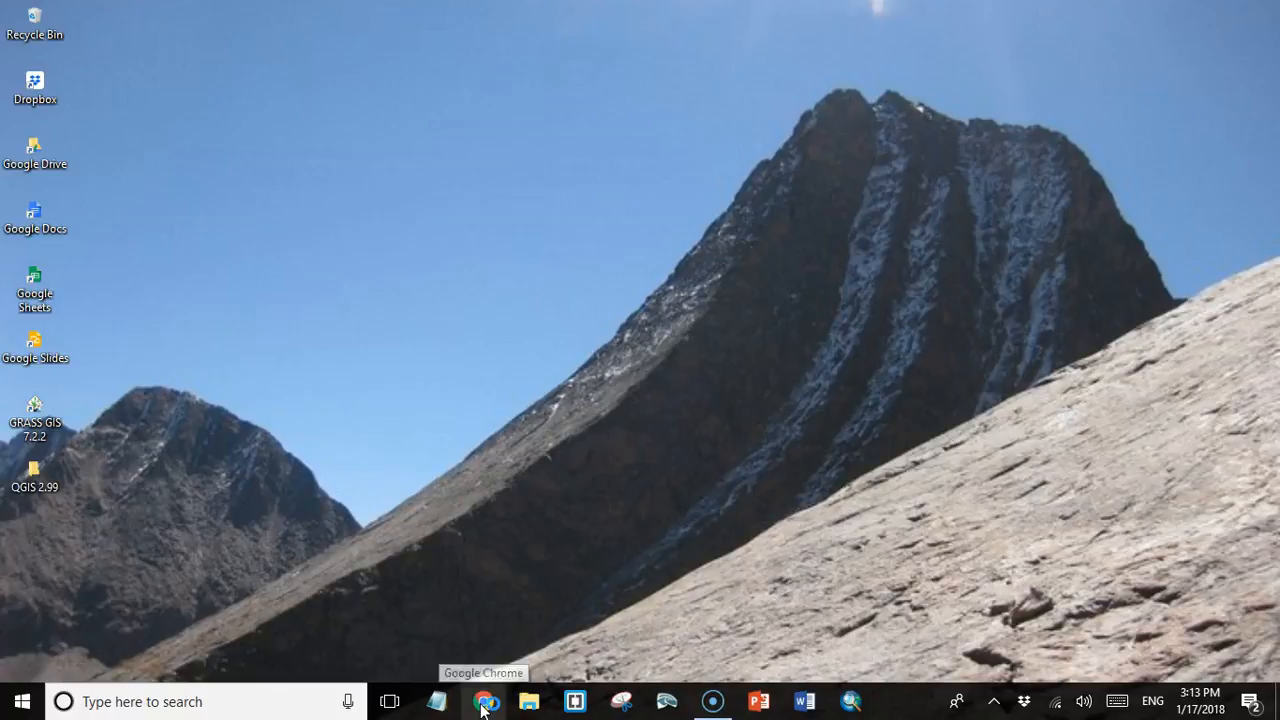
Open Google Chrome and search Google for "postgresql"
left_click(481, 704)
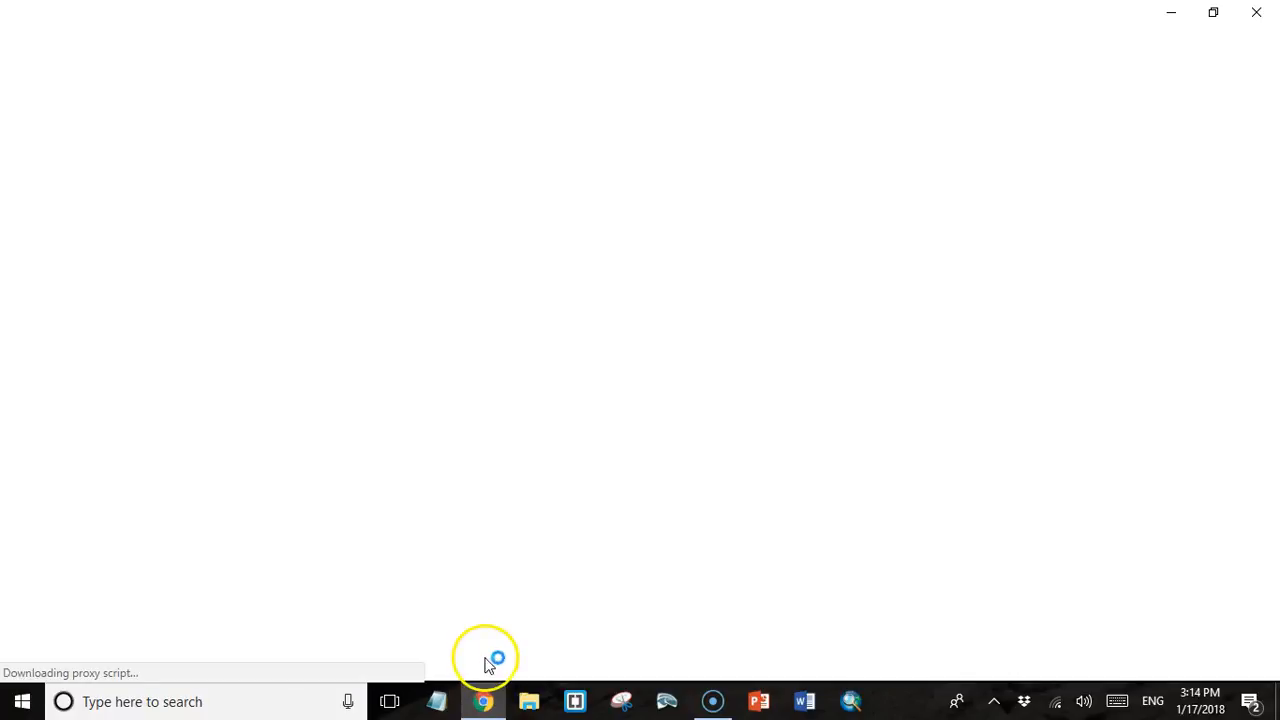
type("po")
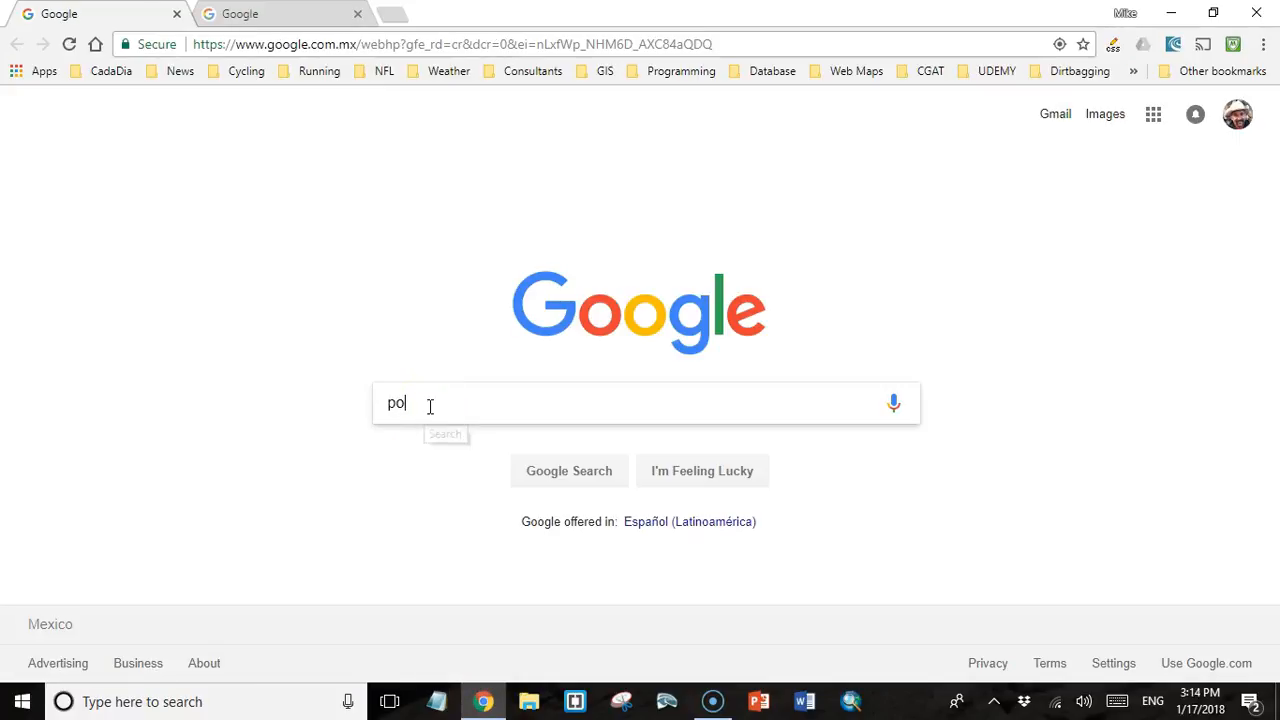
type("stgresql")
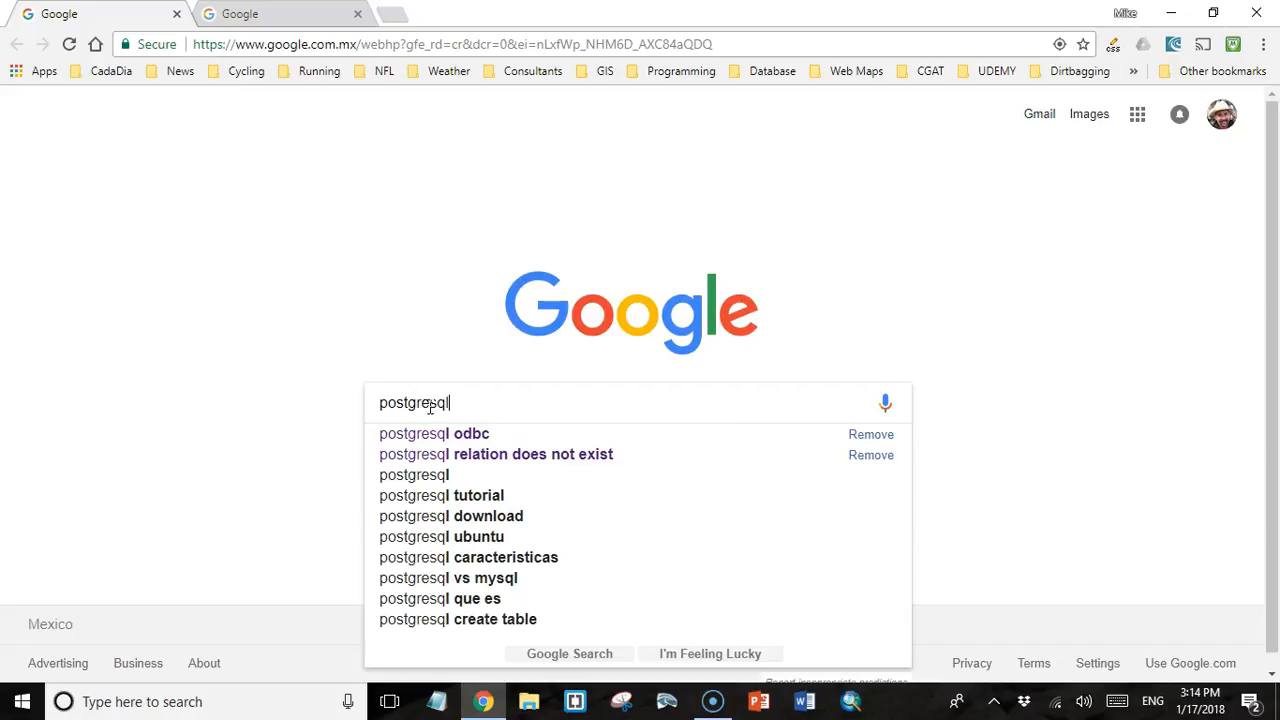
left_click(511, 400)
key("Return")
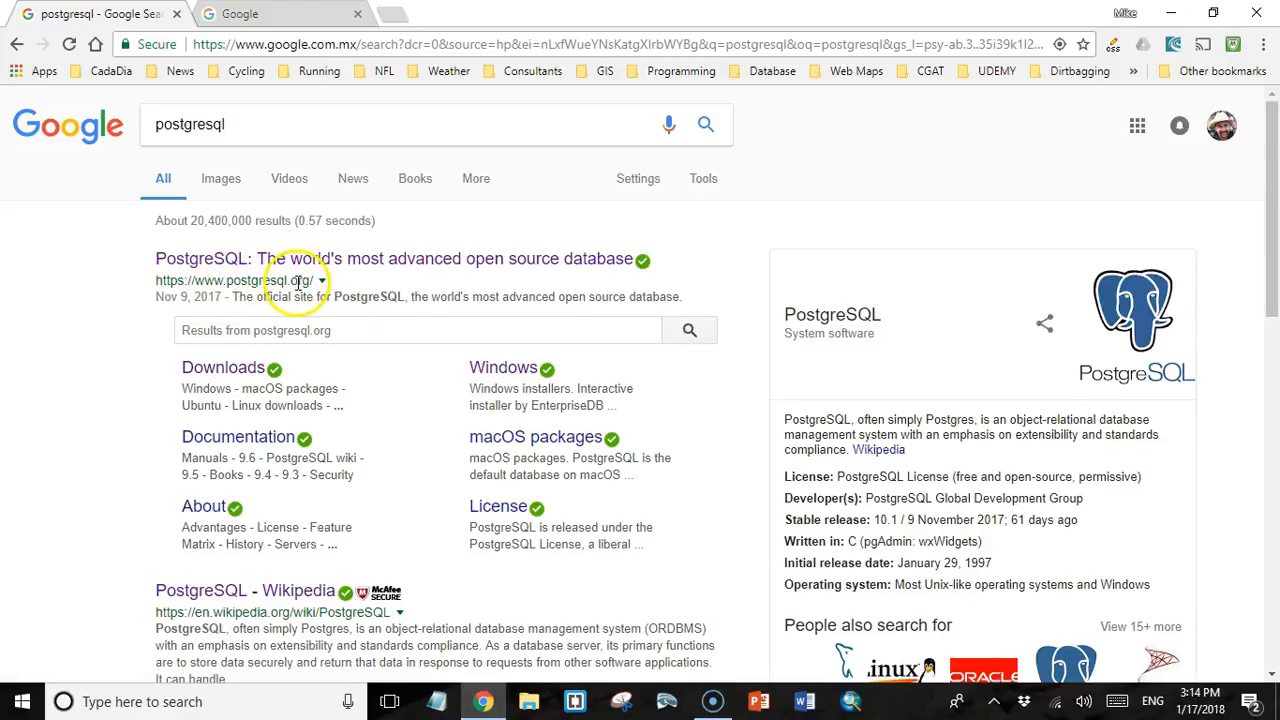
Go to the PostgreSQL downloads, choose Windows, and open the EnterpriseDB installer download page
left_click(217, 377)
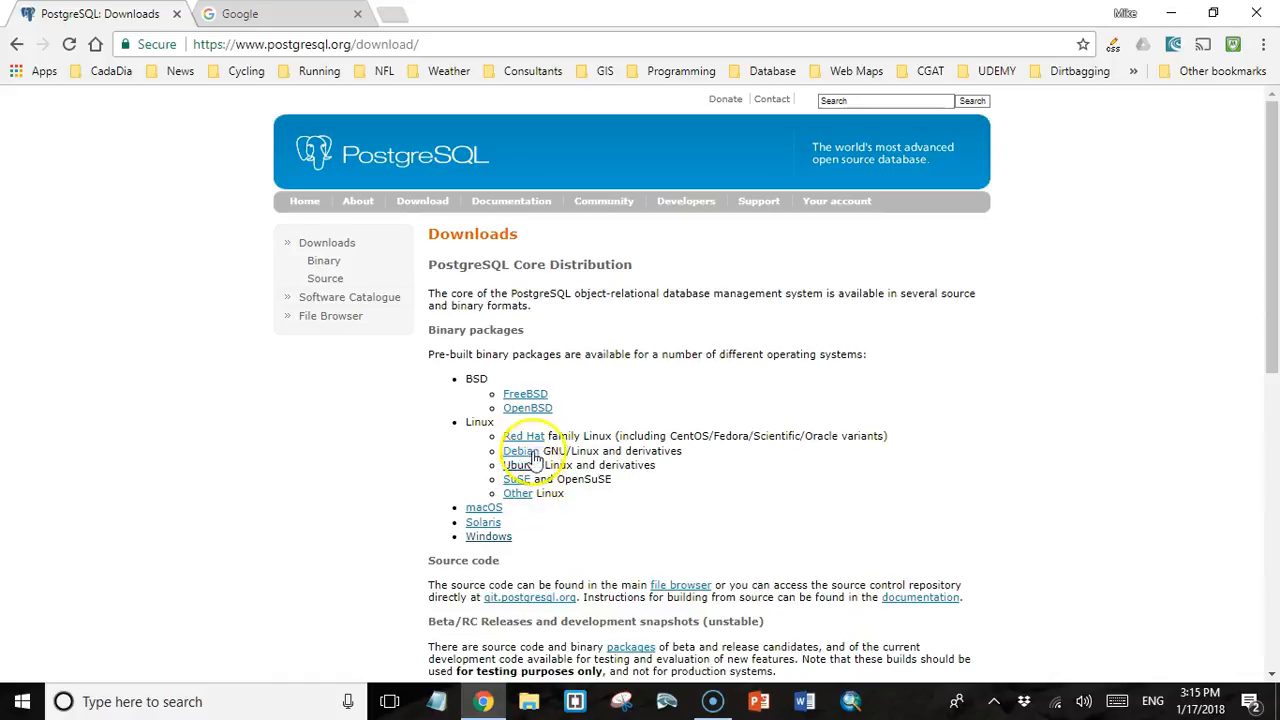
left_click(480, 540)
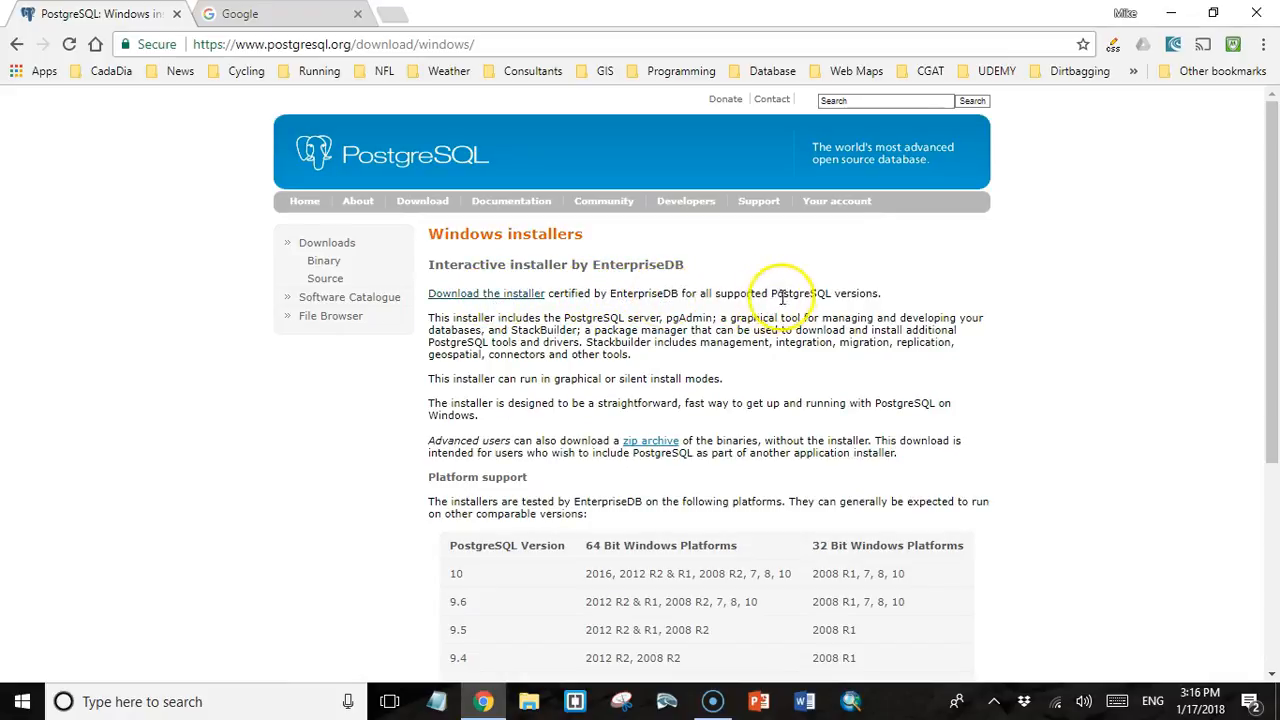
left_click(515, 295)
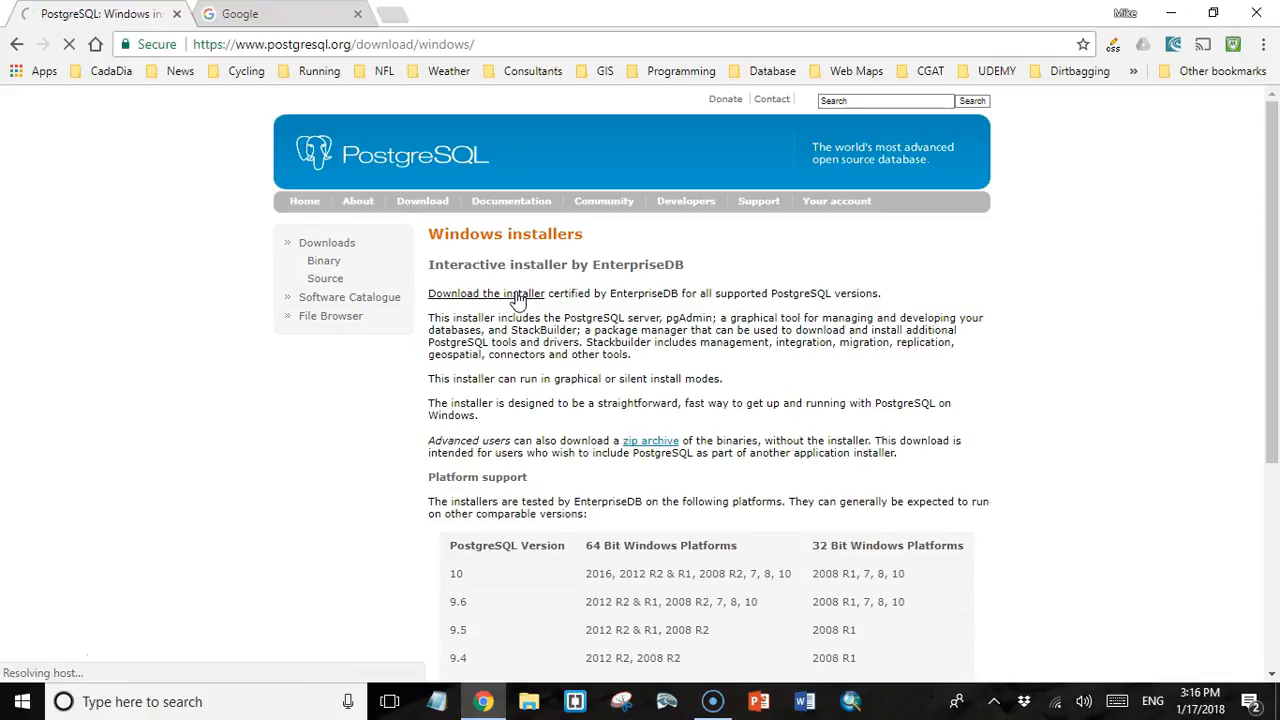
Download the PostgreSQL 10.1 installer for Windows x86-64
left_click(826, 453)
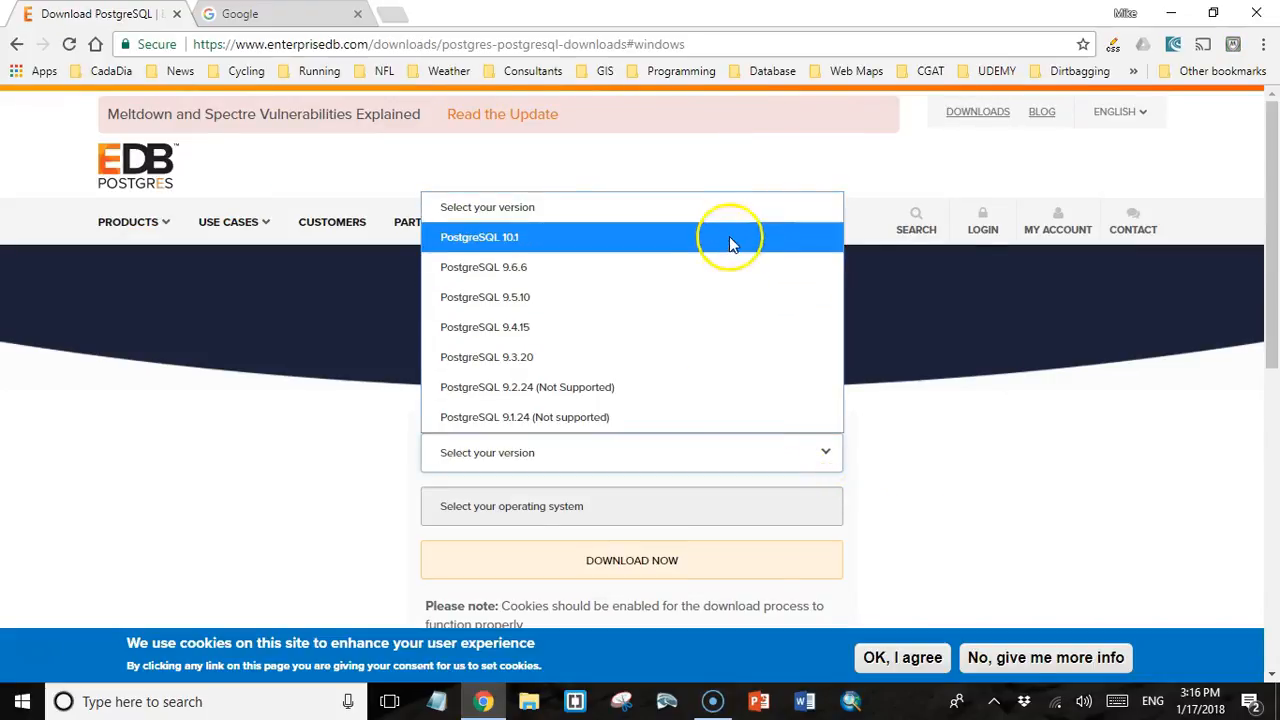
left_click(728, 240)
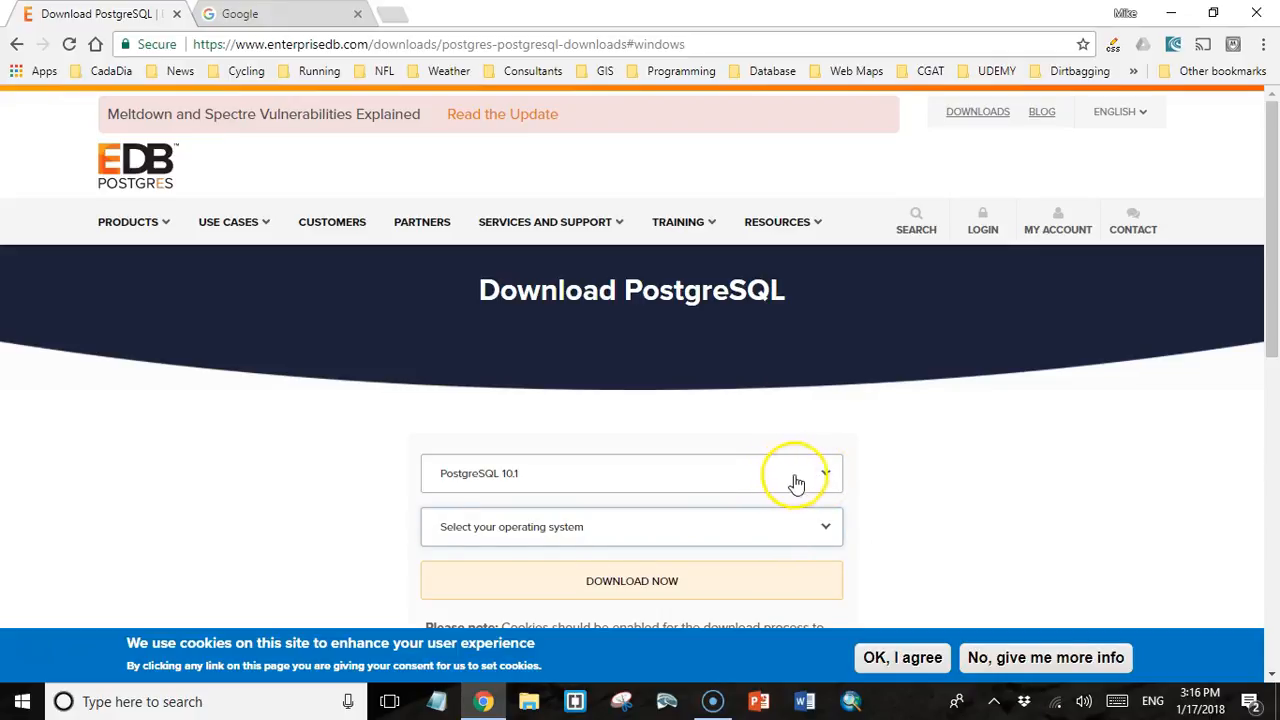
left_click(826, 532)
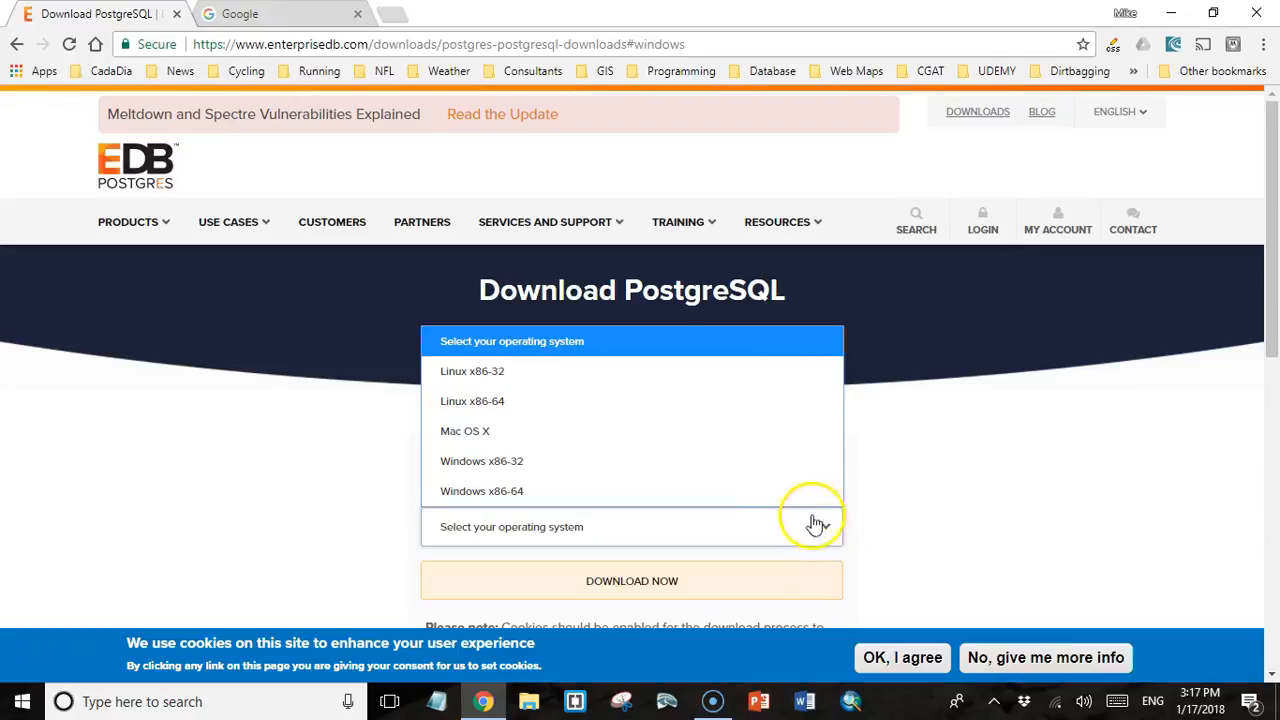
left_click(768, 491)
scroll(700, 489, "down", 1)
left_click(631, 487)
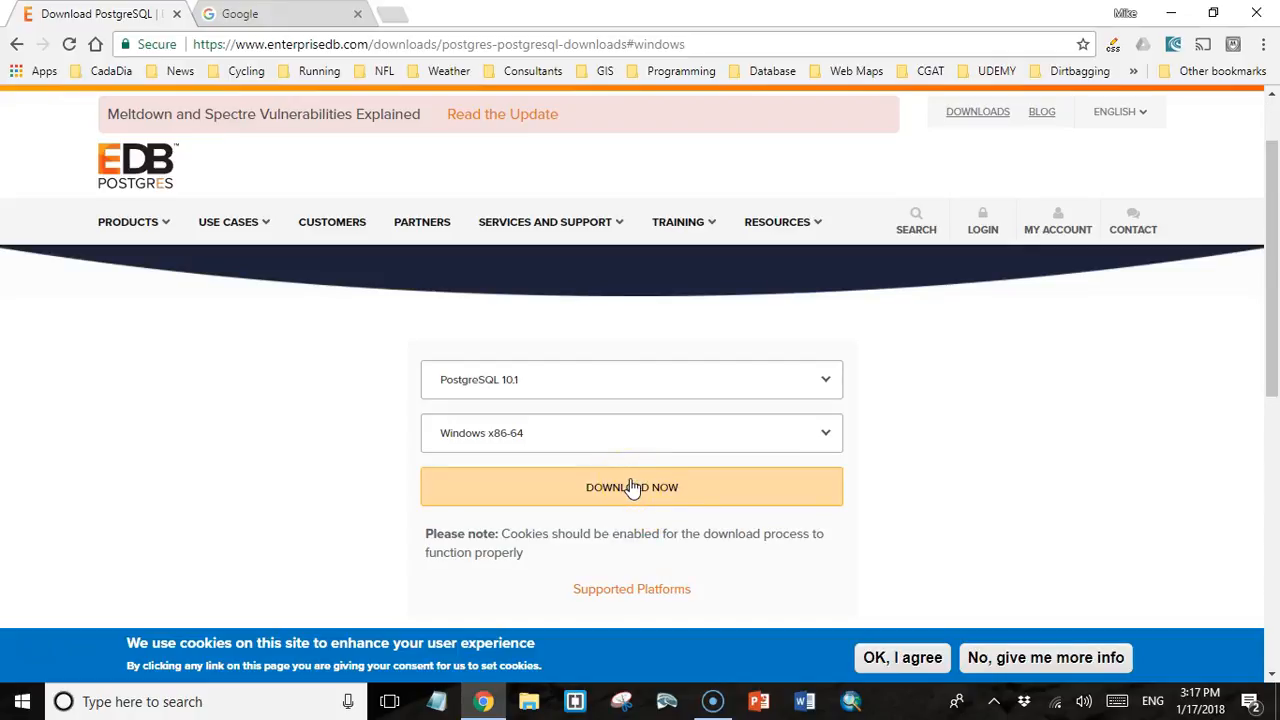
left_click(628, 490)
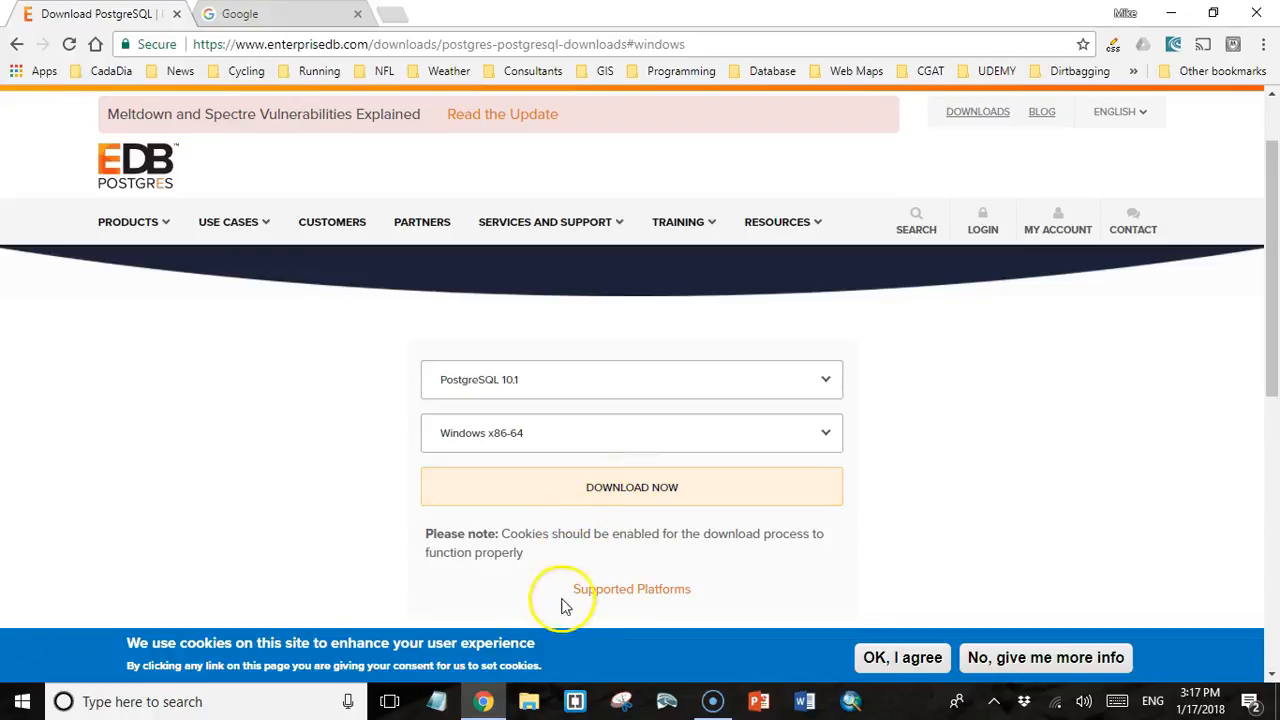
Switch to File Explorer and run postgresql-10.1-3-windows-x64.exe from the Downloads folder
left_click(530, 700)
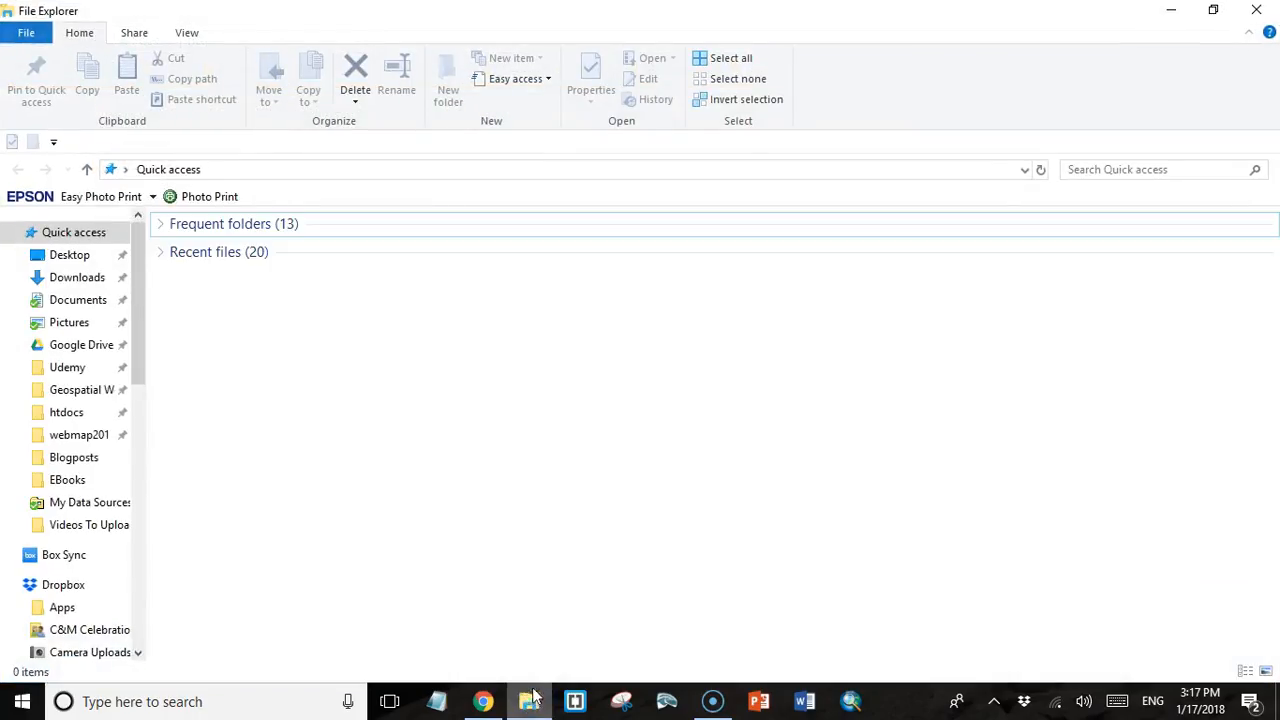
left_click(64, 276)
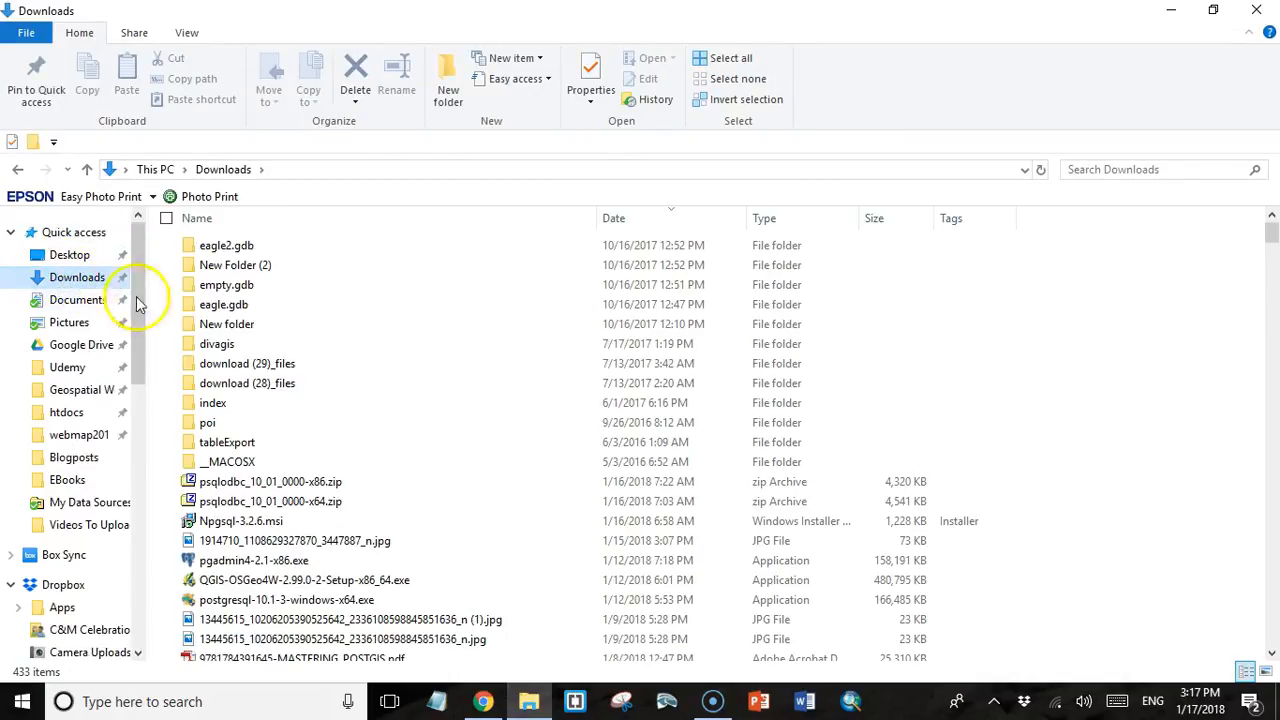
left_click(258, 605)
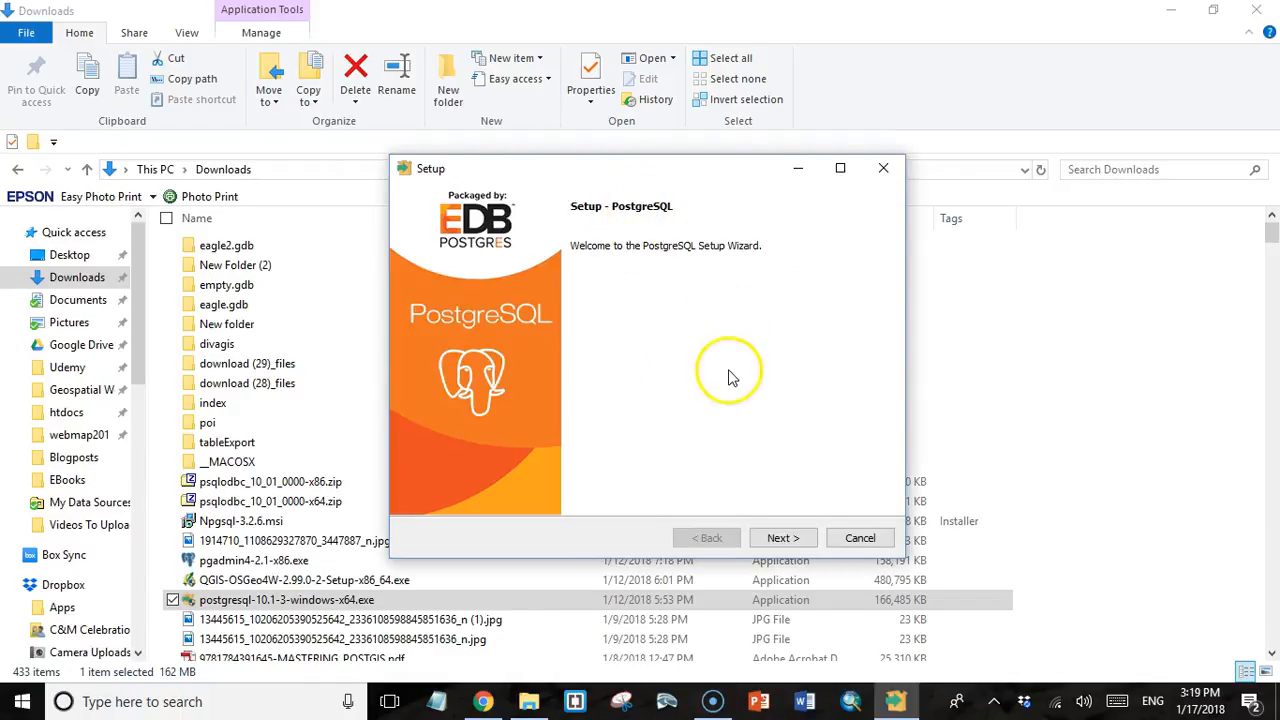
Accept the installation directory C:\Program Files\PostgreSQL\10 and keep all four components selected in the PostgreSQL setup
left_click(781, 539)
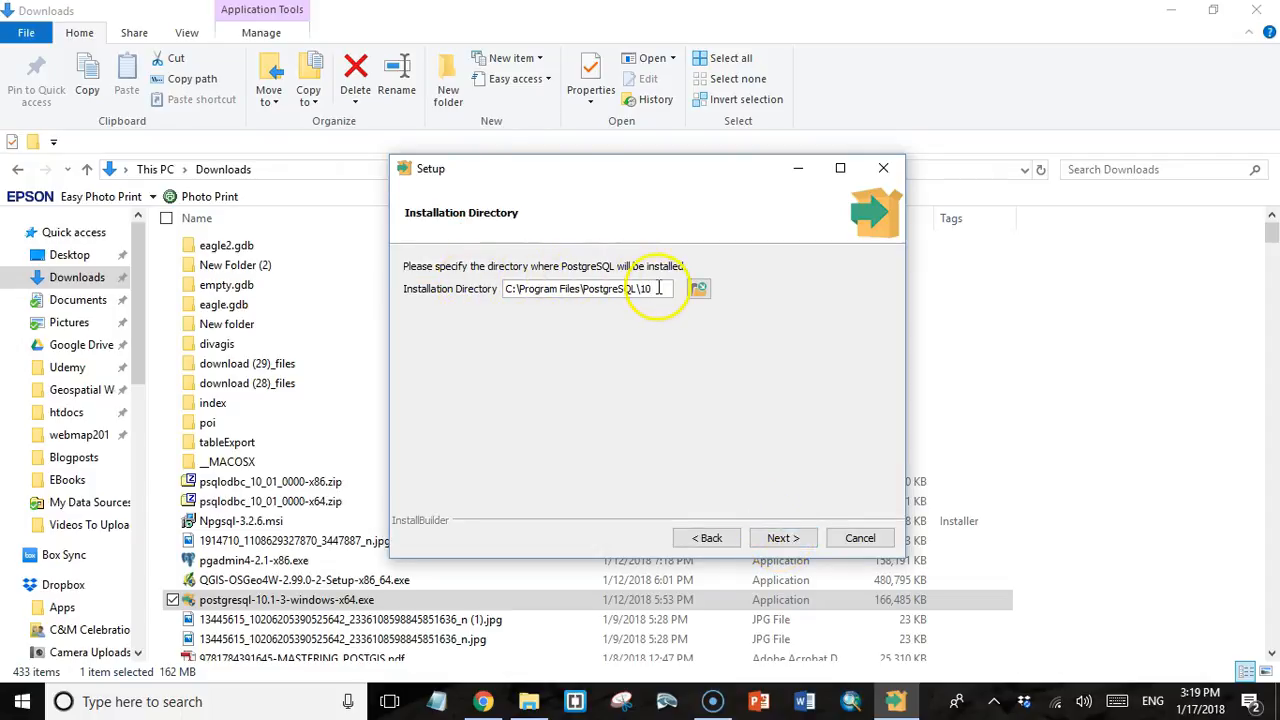
left_click(786, 545)
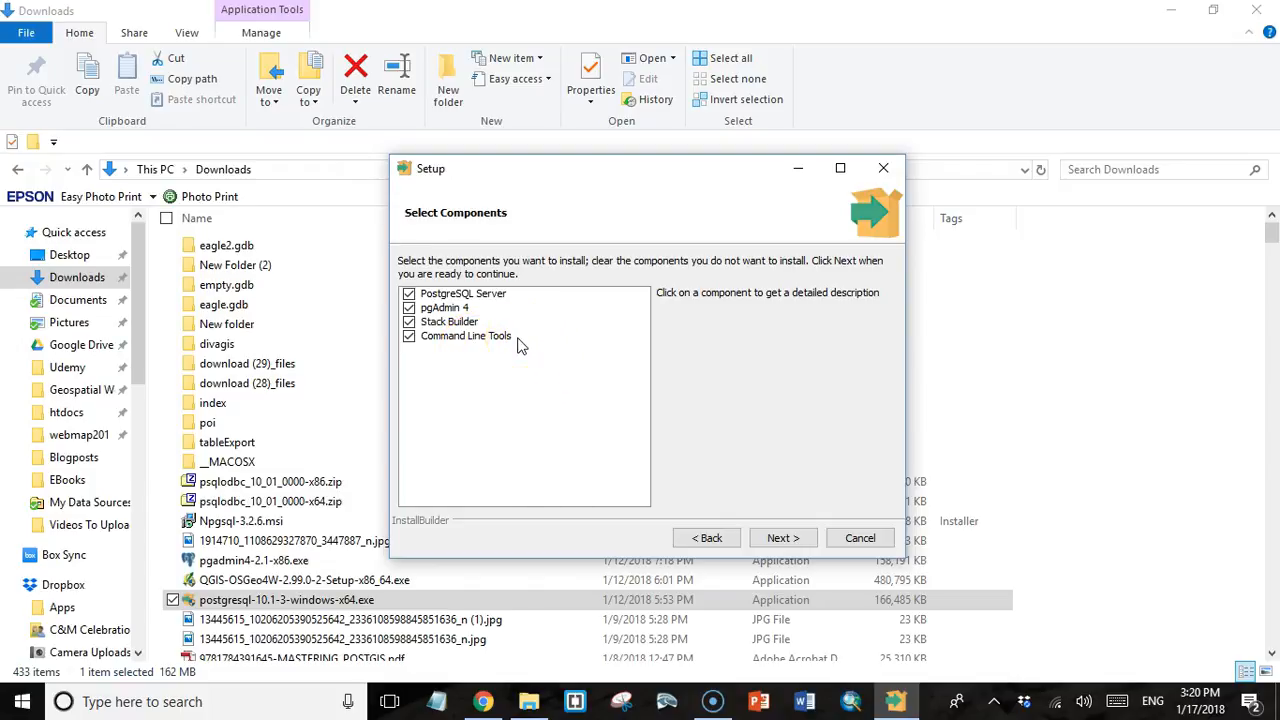
left_click(780, 537)
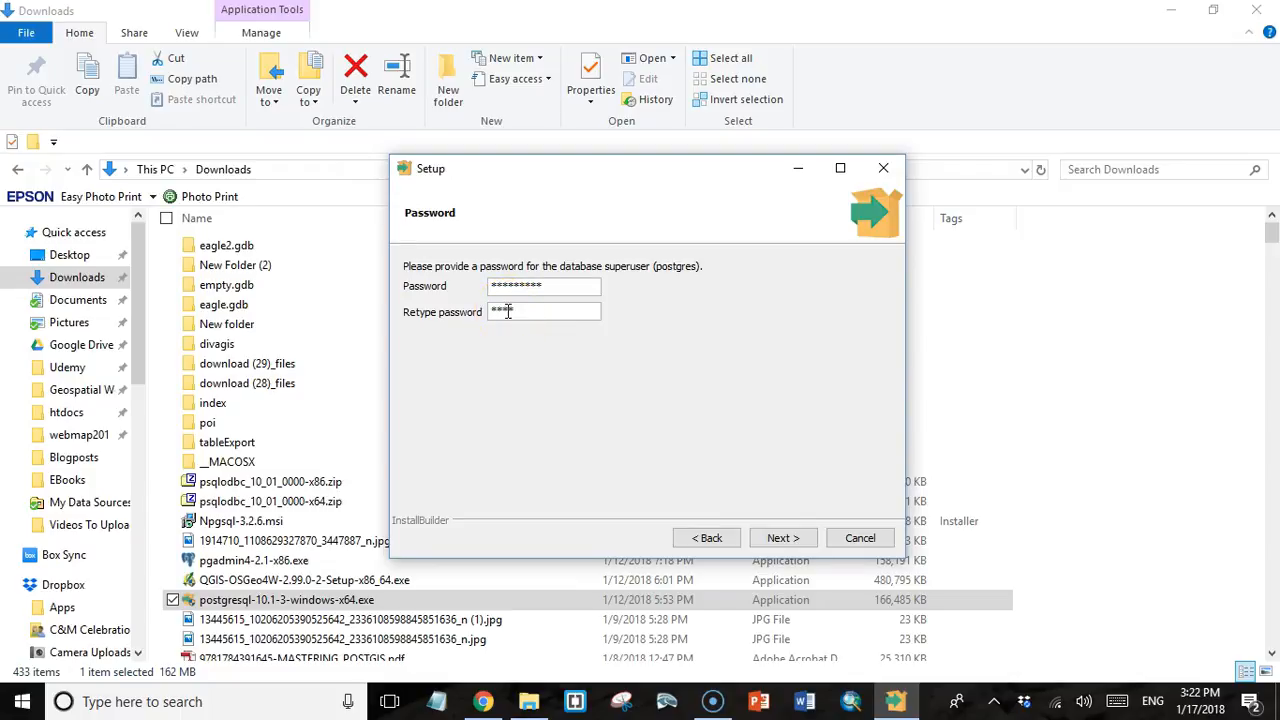
Retype the database superuser's password and submit it
type("**")
left_click(783, 538)
Keep server port 5432 and the default locale for the new database cluster
left_click(493, 288)
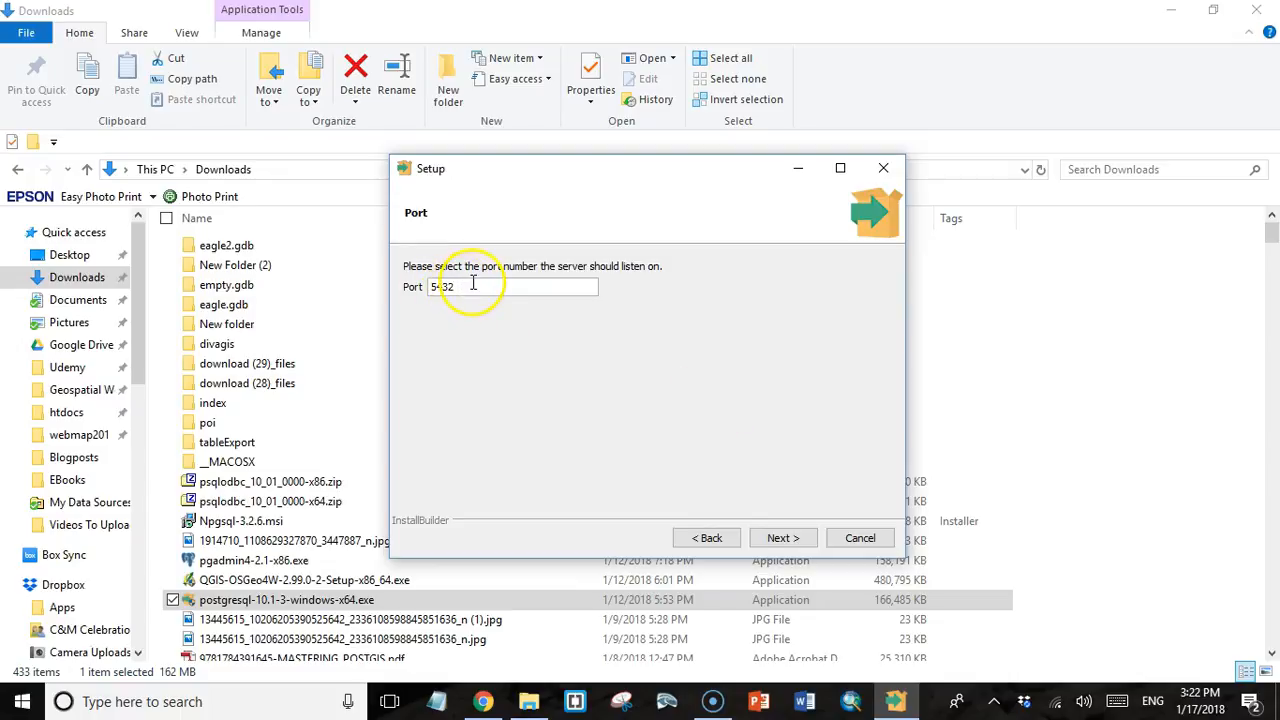
left_click(781, 538)
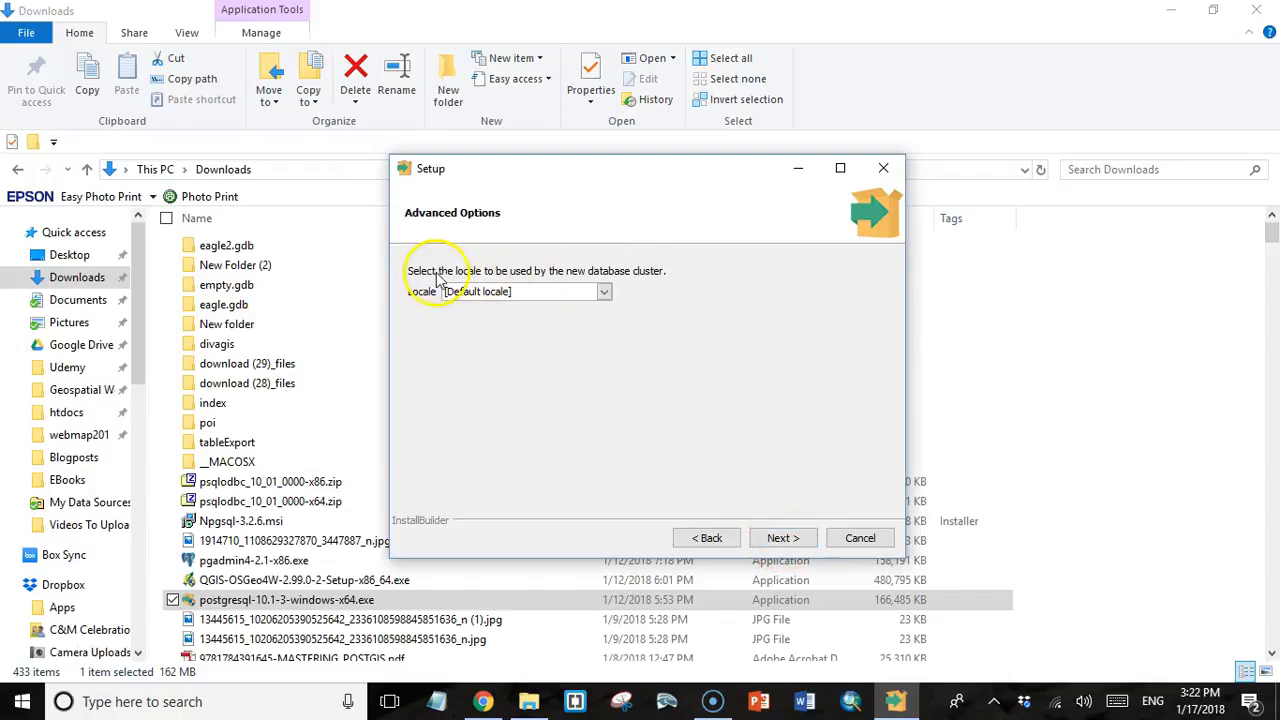
left_click(779, 540)
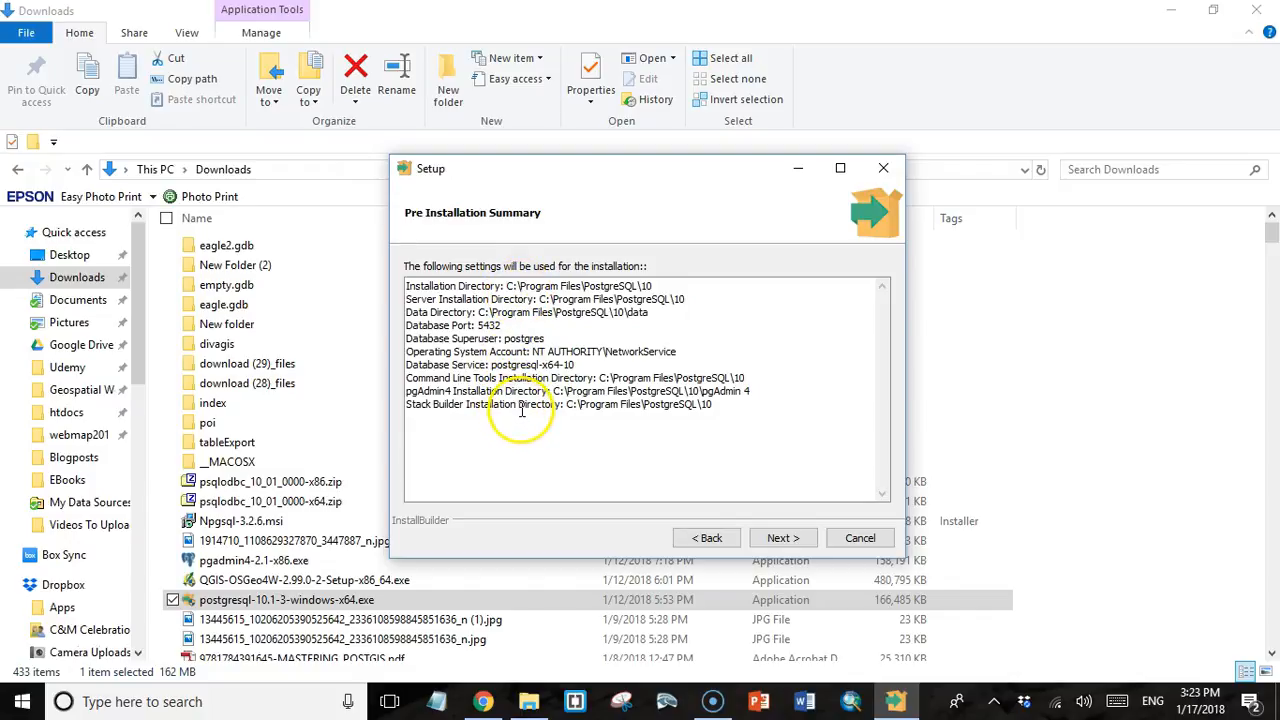
Accept the installation summary, install PostgreSQL, and finish the setup with Stack Builder set to launch at exit
left_click(779, 545)
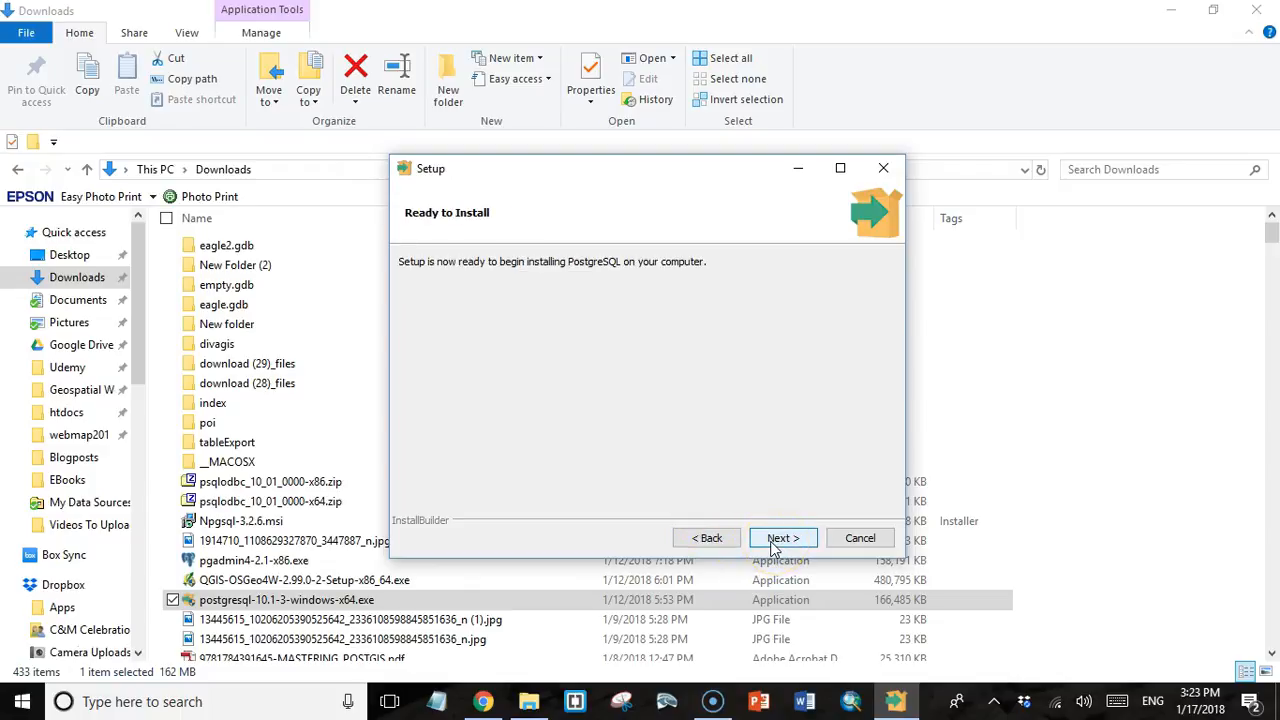
left_click(775, 541)
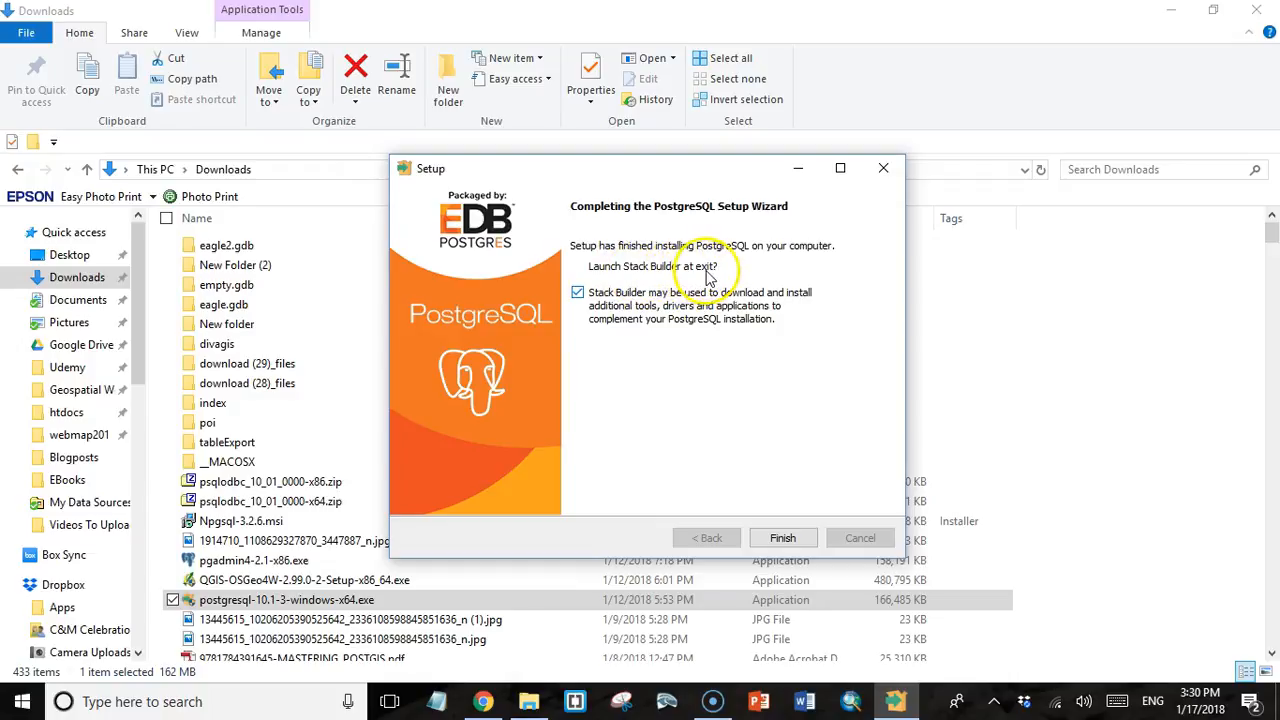
left_click(781, 539)
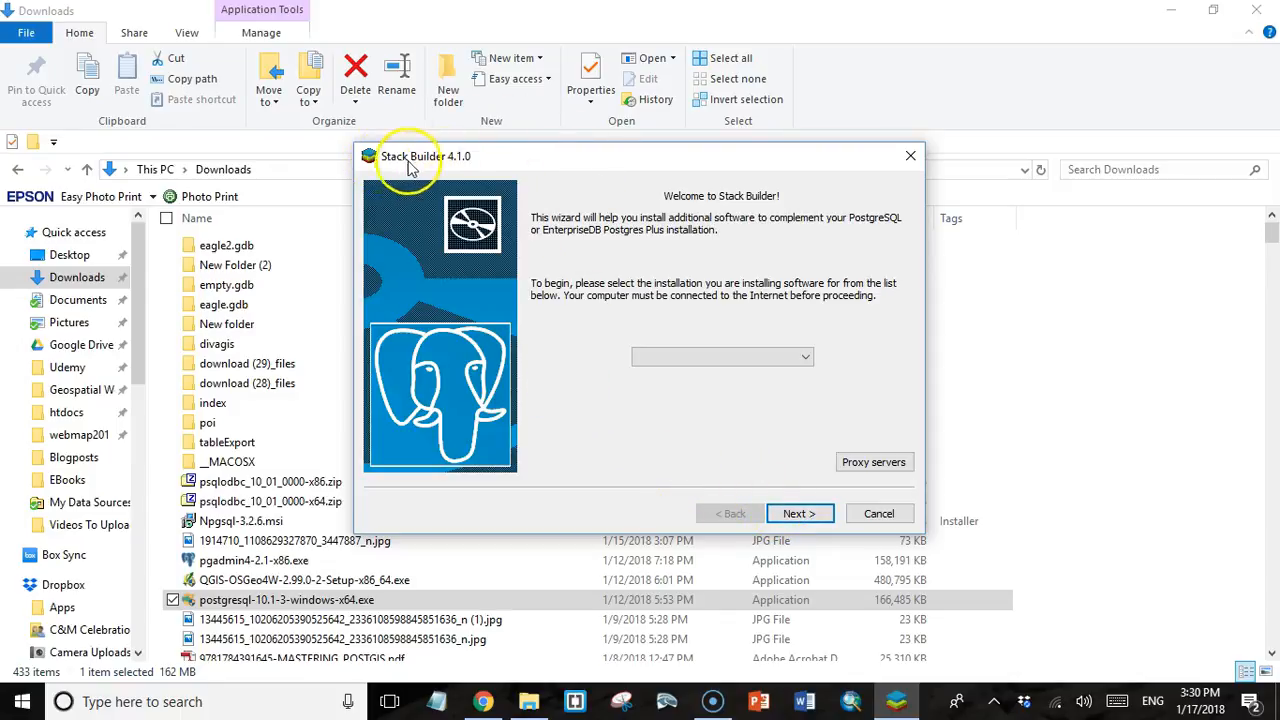
Search the computer for "stack" to locate the Application Stack Builder desktop app
left_click(138, 703)
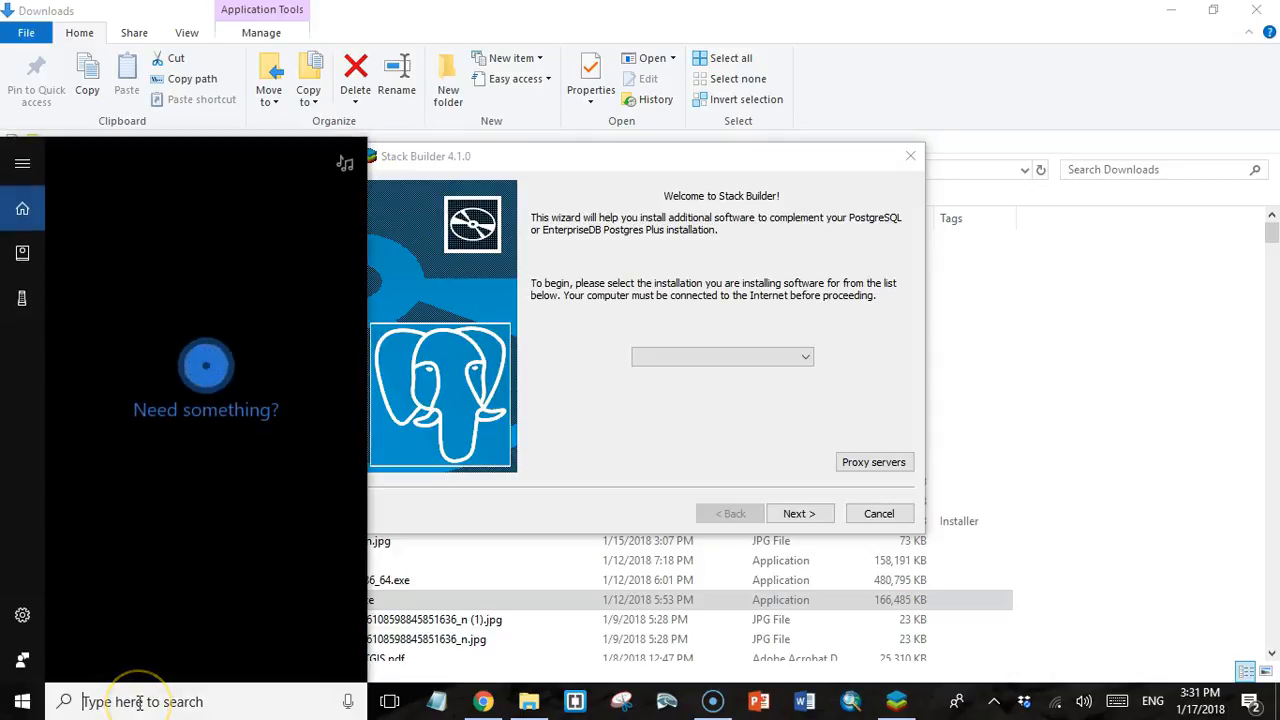
type("stack")
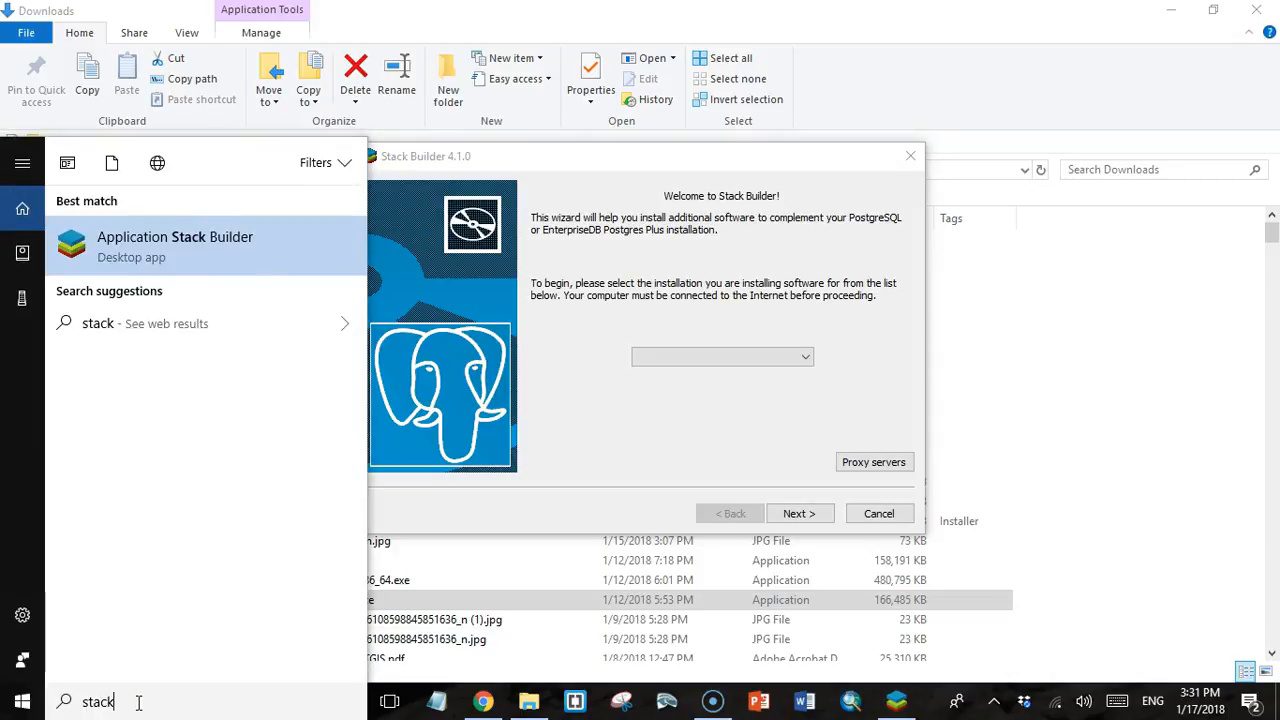
left_click(155, 250)
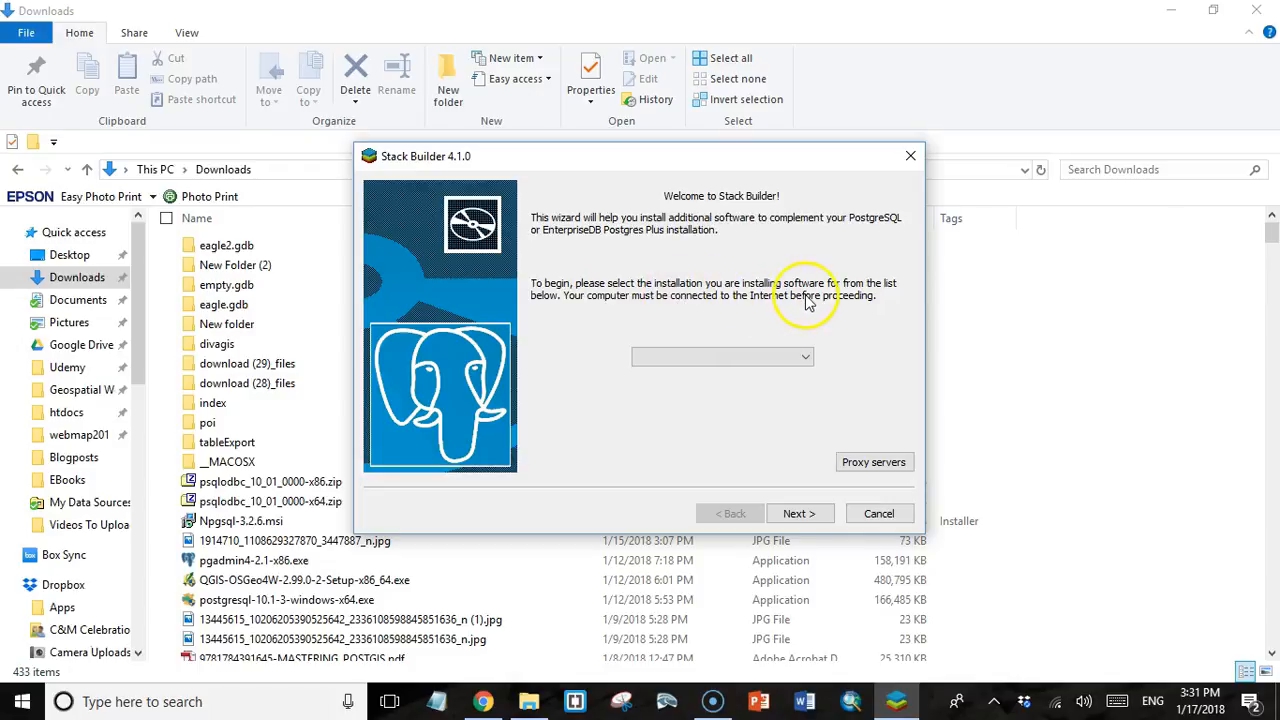
Choose PostgreSQL 10 (x64) on port 5432 as the installation to add software to and continue to the application list
left_click(807, 358)
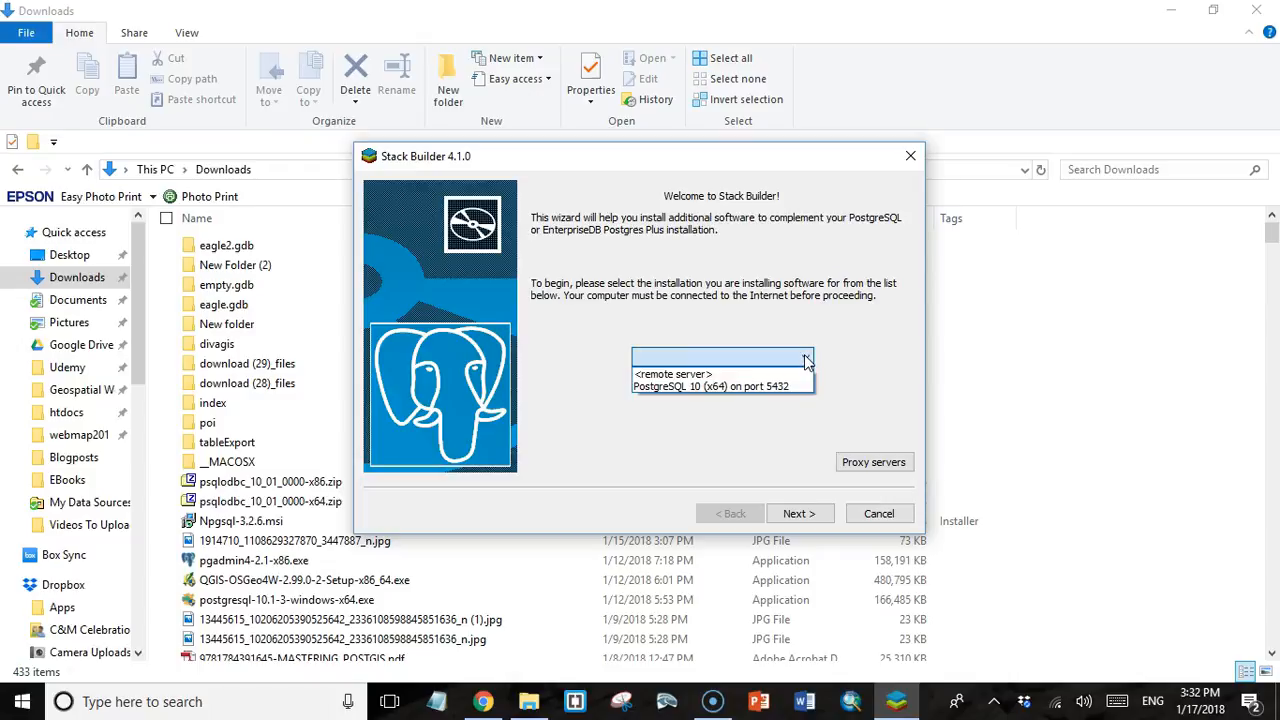
left_click(767, 388)
left_click(798, 515)
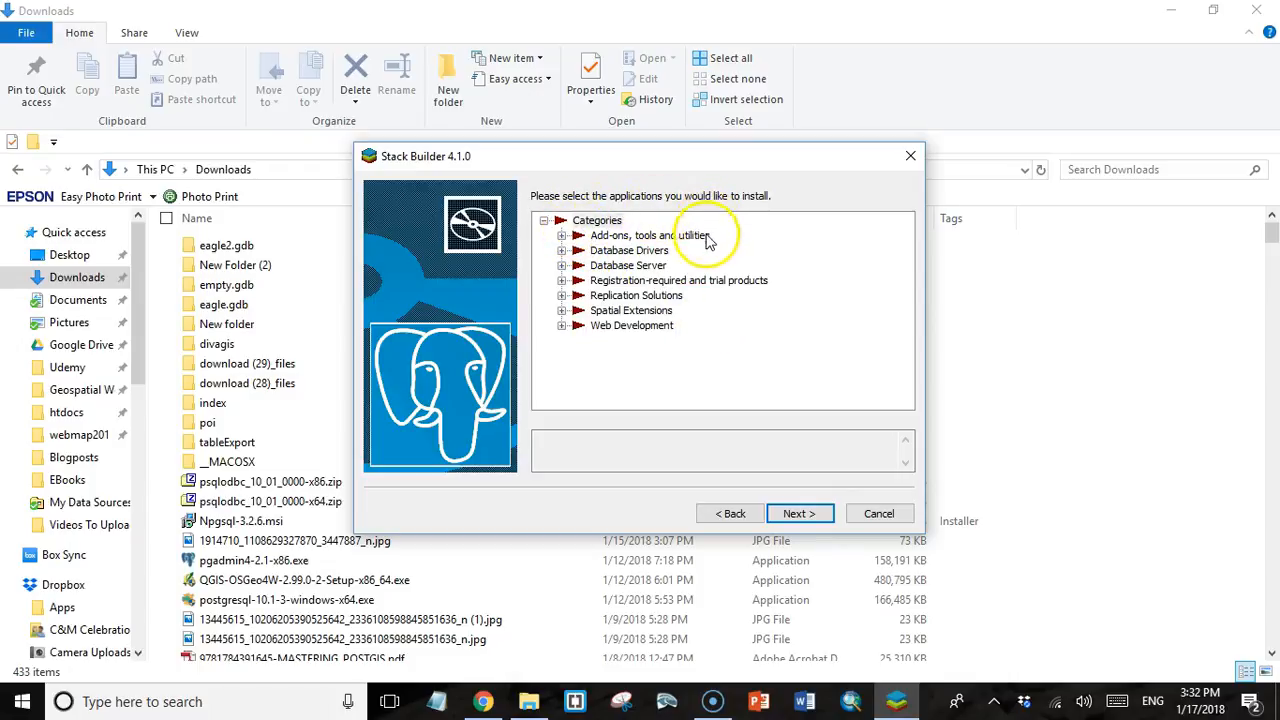
Select the PostGIS 2.4 Bundle for PostgreSQL 10 (64 bit) v2.4.2 under Spatial Extensions for installation
left_click(561, 311)
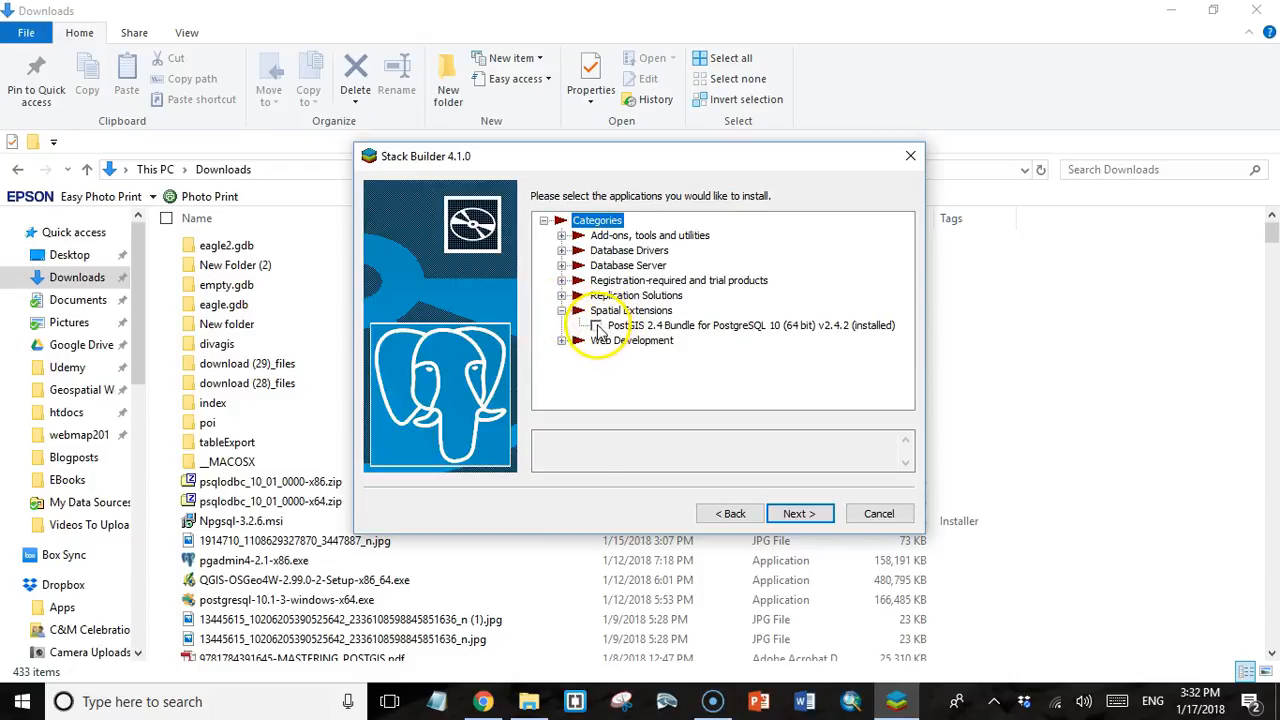
left_click(600, 328)
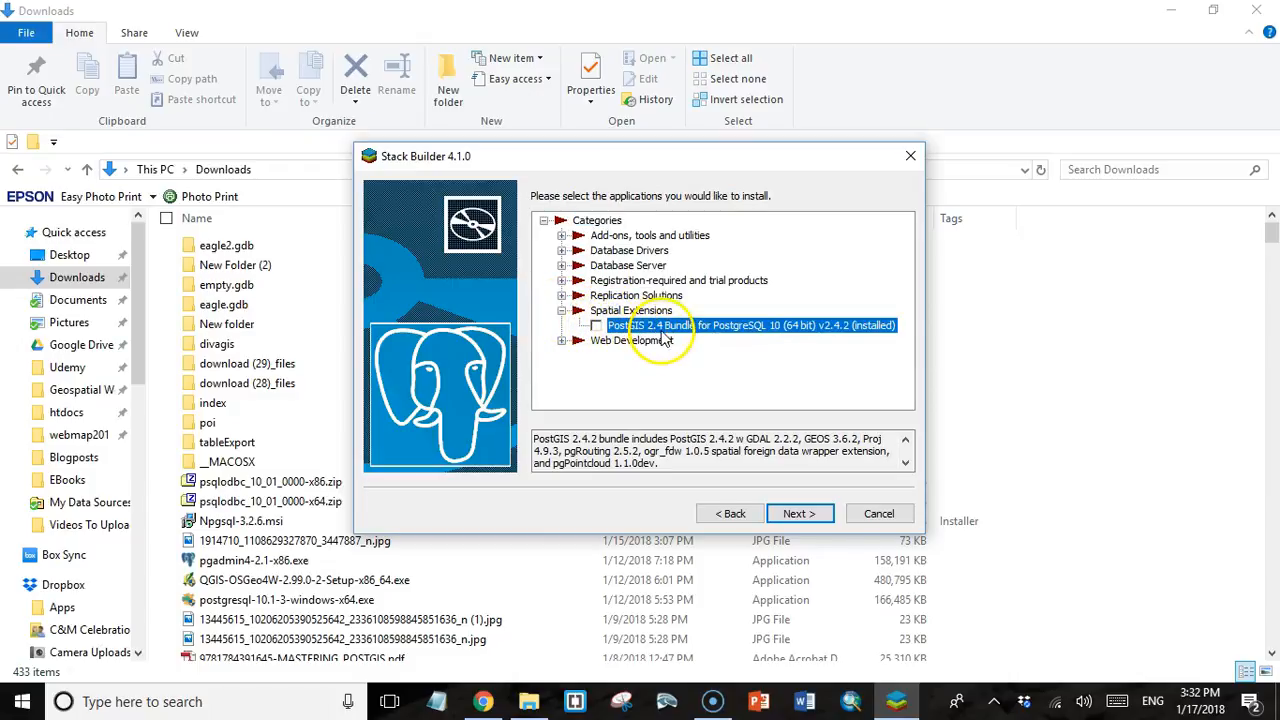
left_click(596, 326)
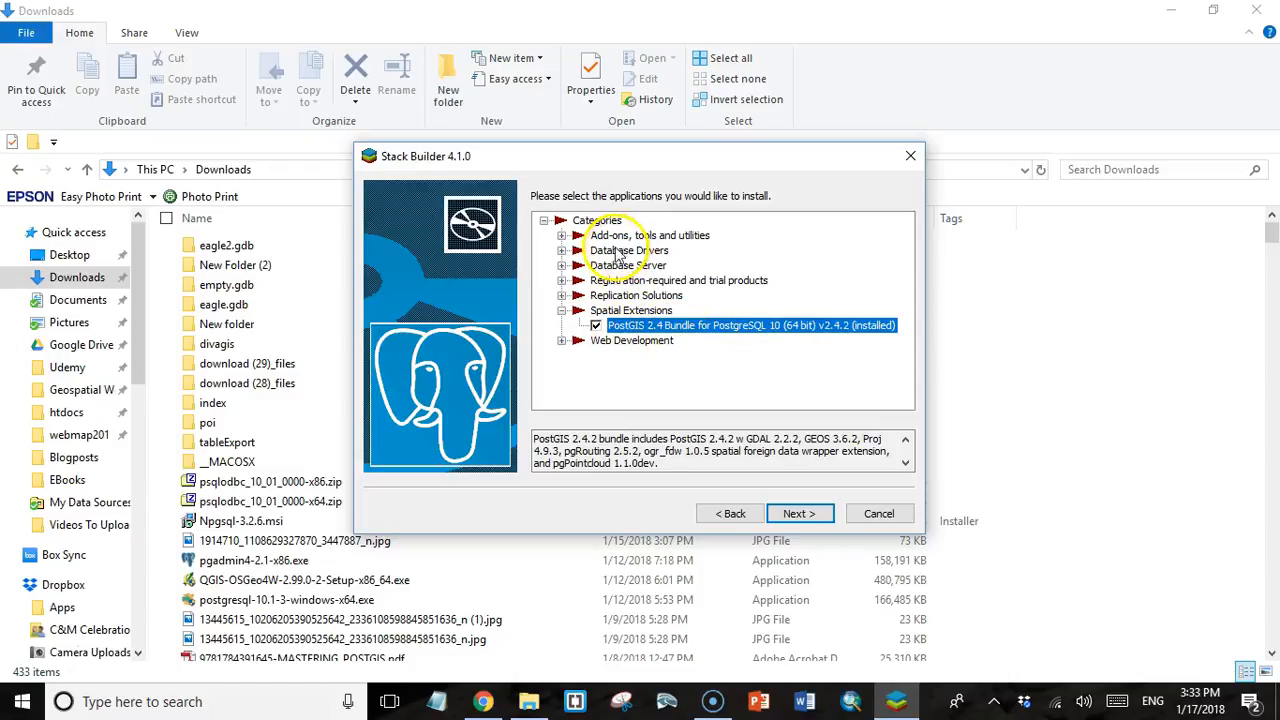
Expand the Database Drivers category, leave its drivers unselected, and download the chosen PostGIS bundle to the default directory
left_click(562, 251)
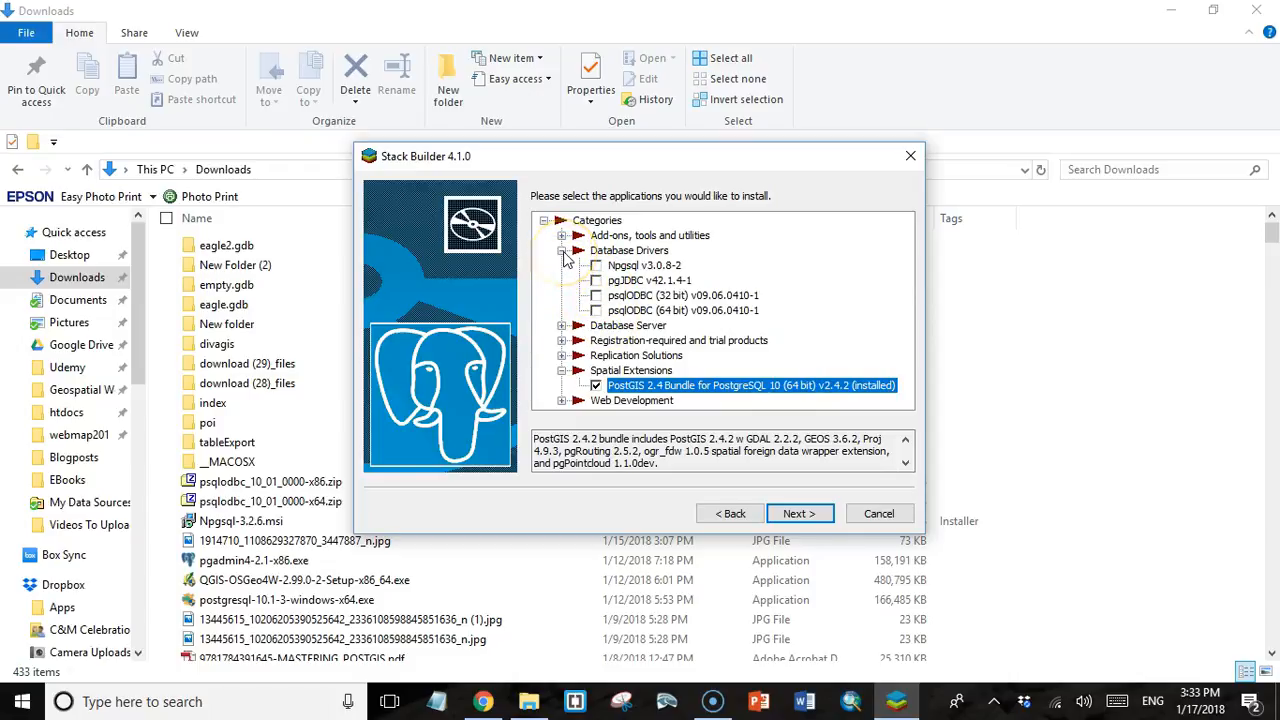
left_click(799, 517)
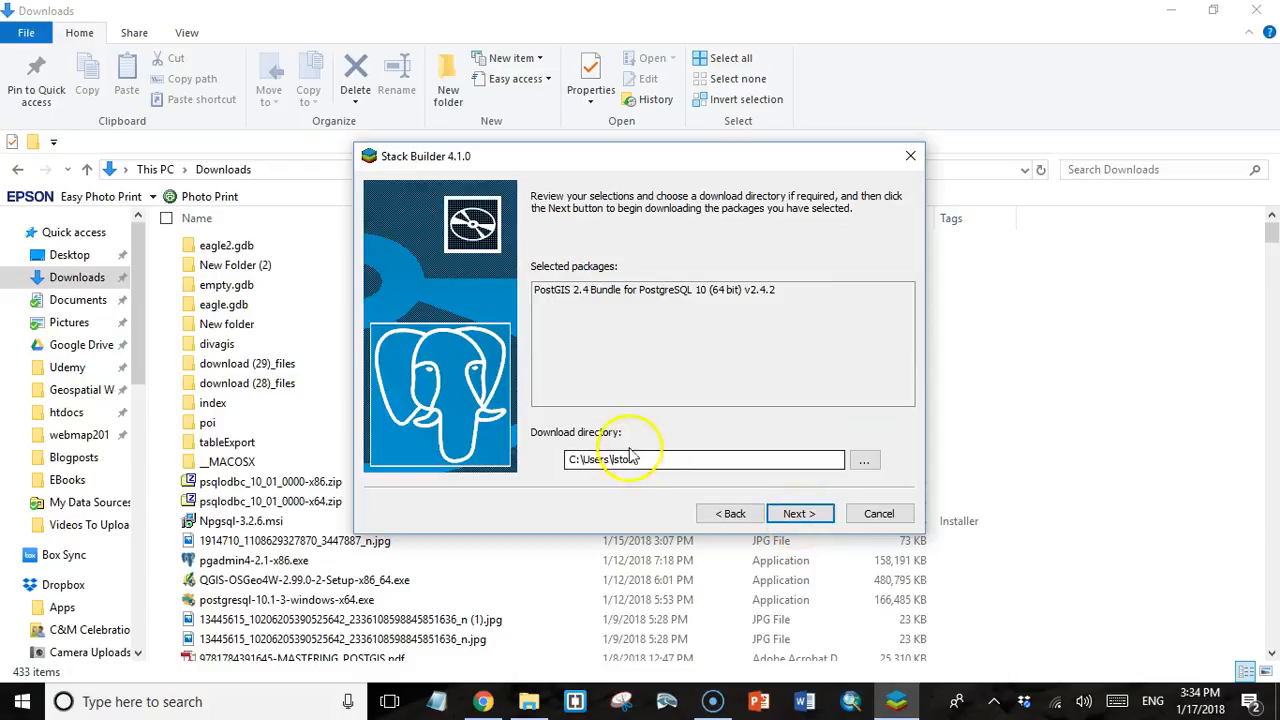
left_click(800, 516)
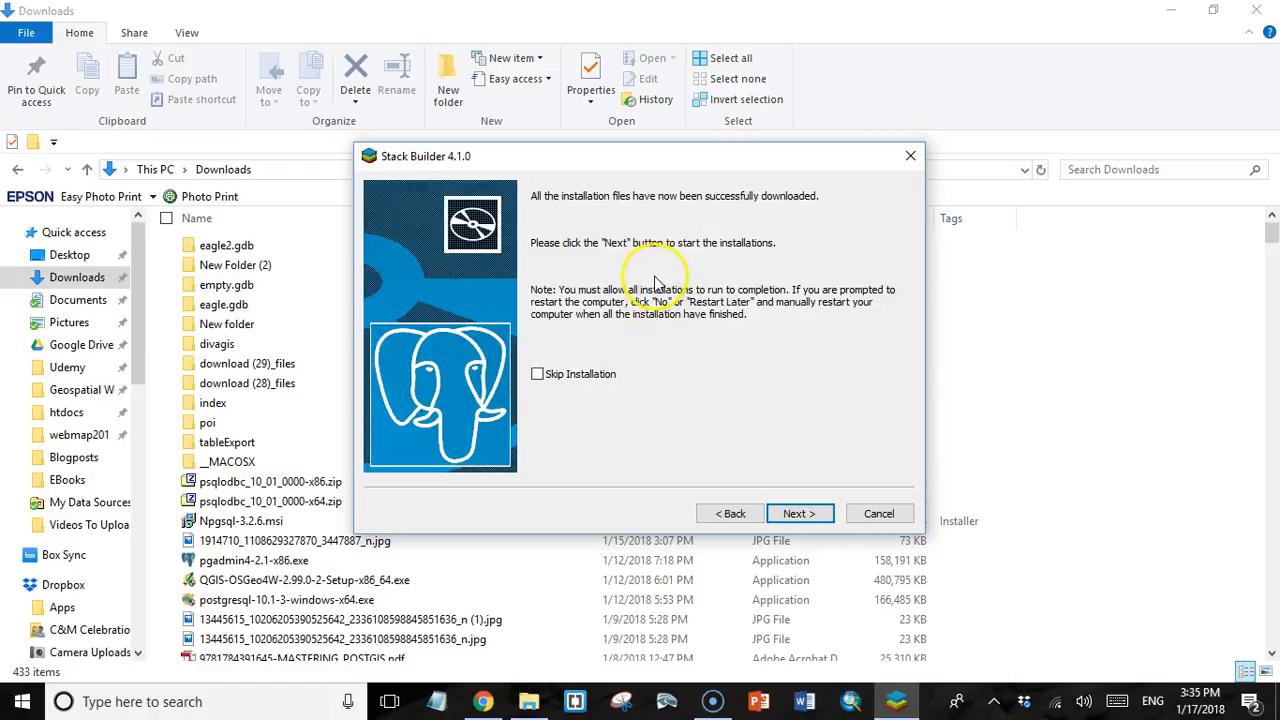
Start the PostGIS 2.4.2 bundle setup, accept the license and install only the PostGIS component into C:\Program Files\PostgreSQL\10\
left_click(790, 515)
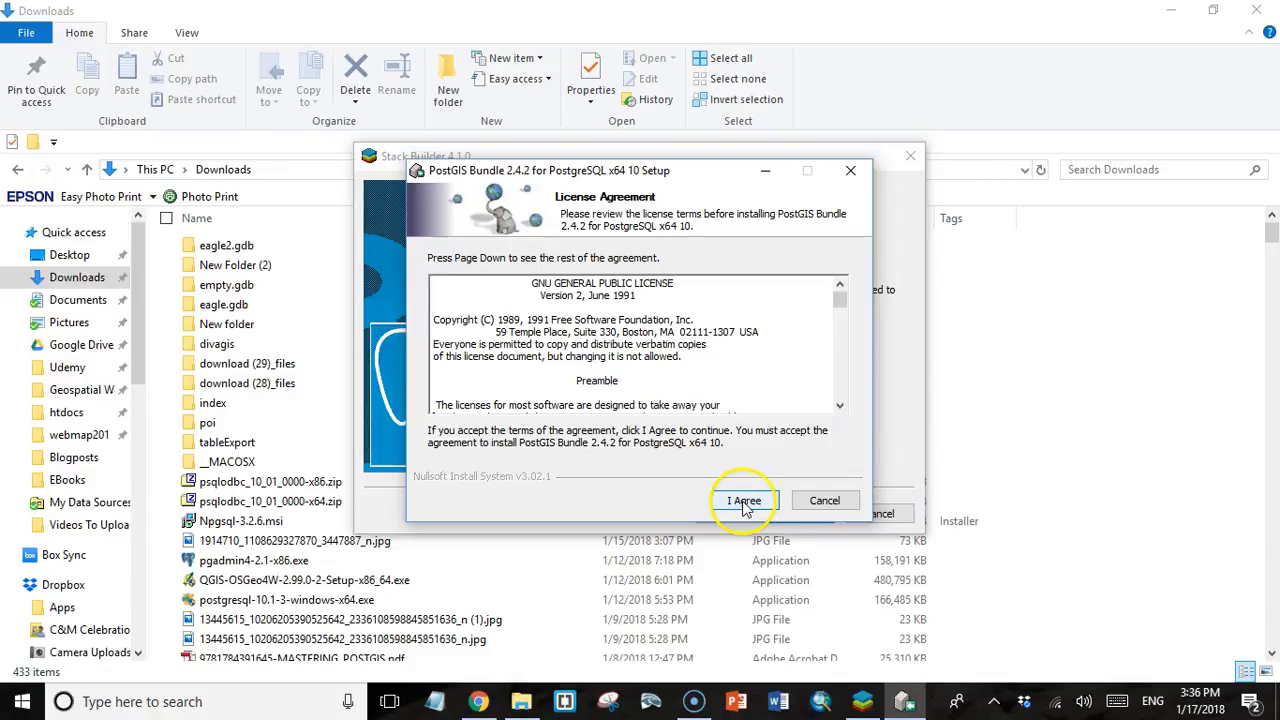
left_click(745, 503)
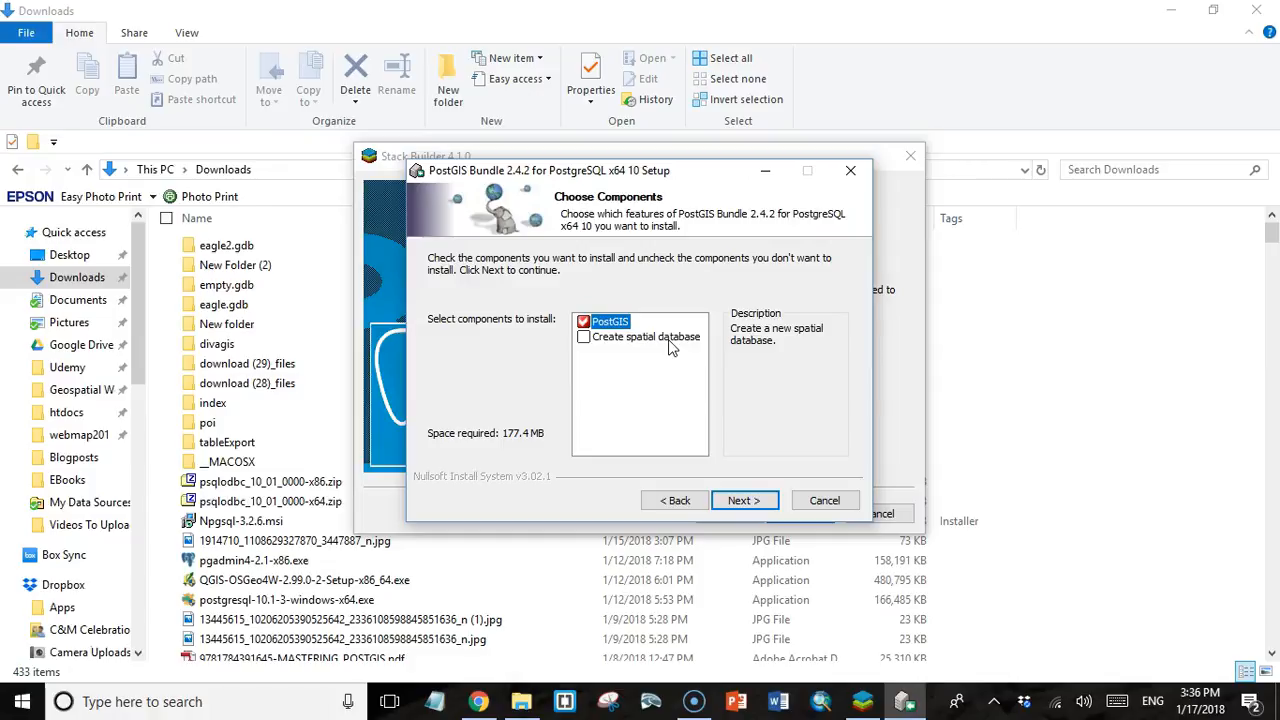
left_click(585, 343)
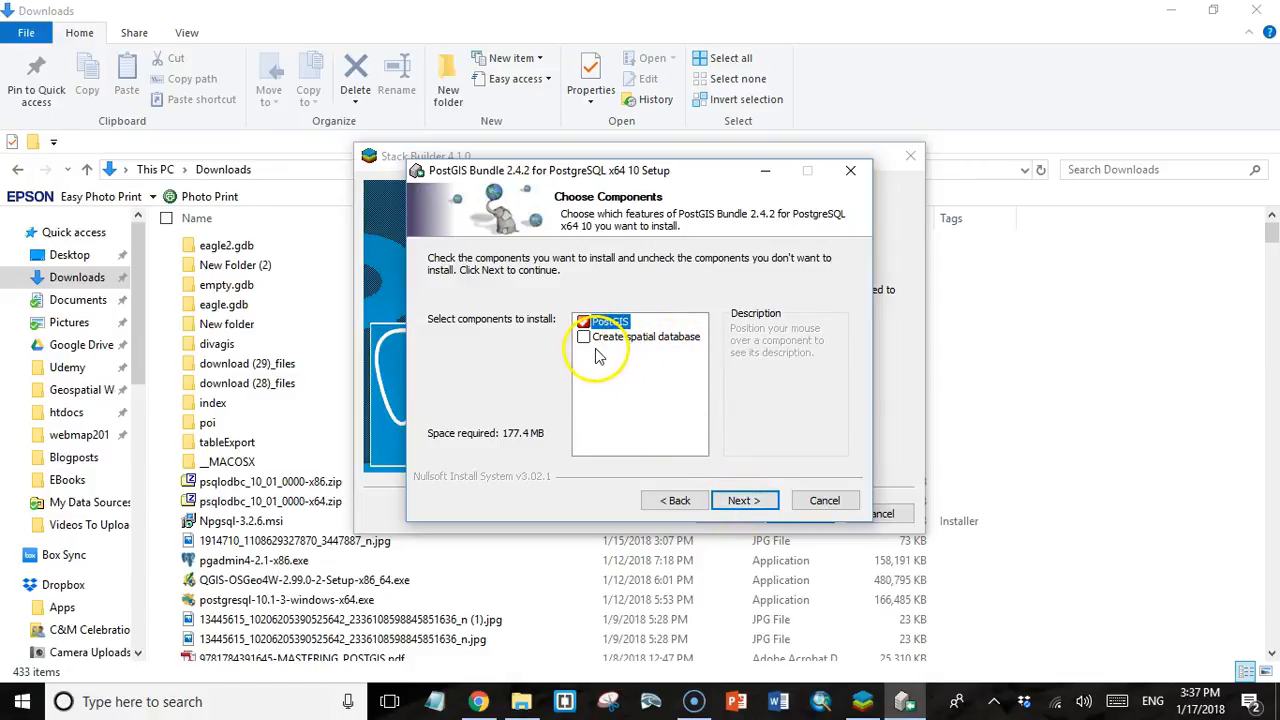
left_click(731, 505)
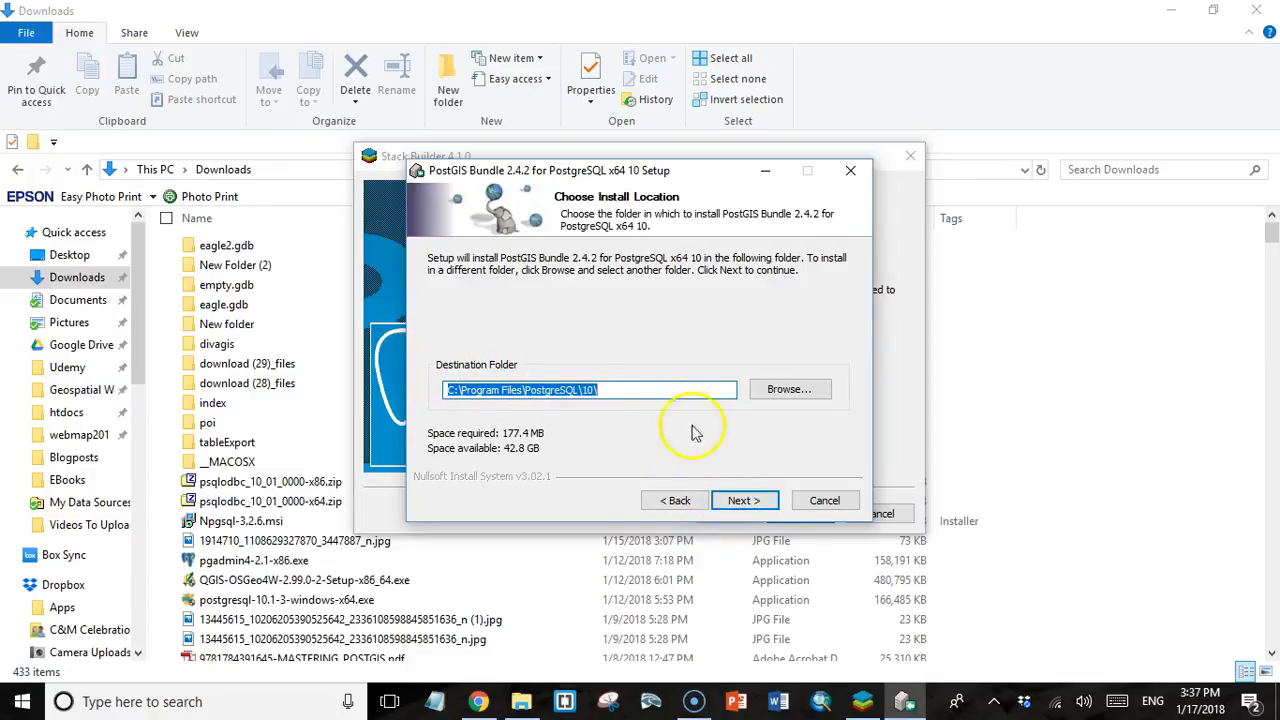
left_click(742, 501)
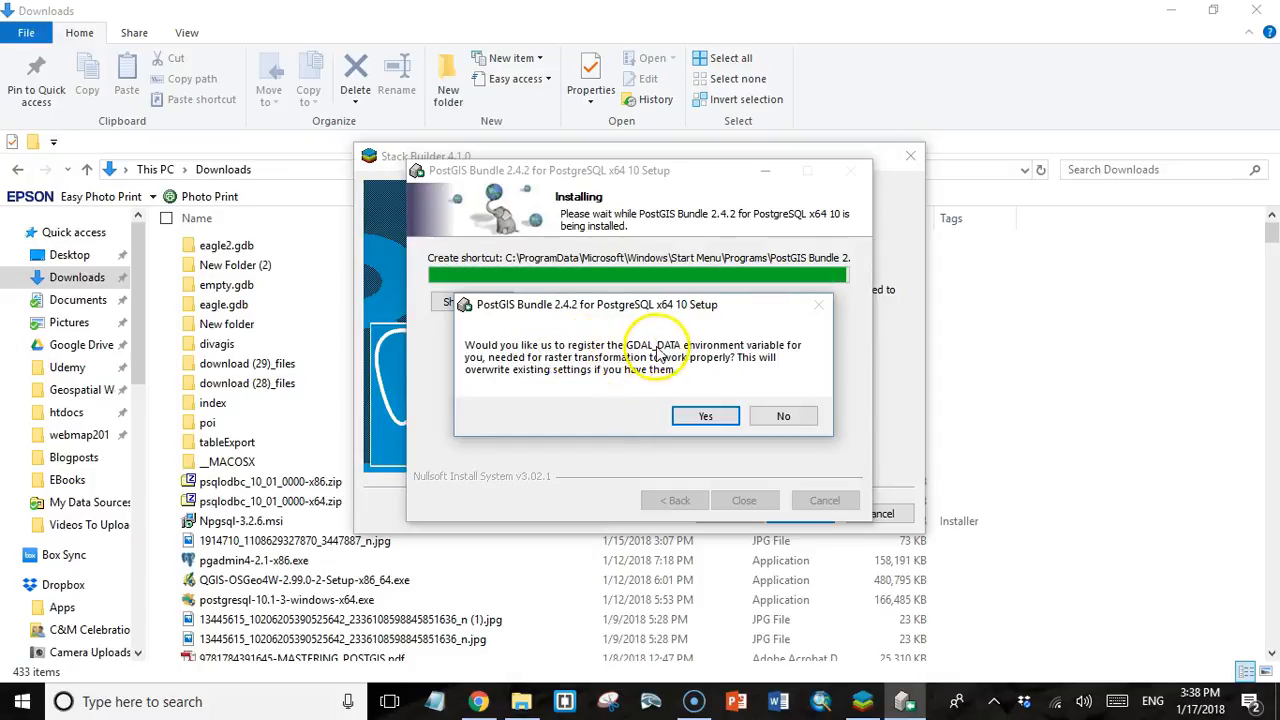
Agree to register GDAL_DATA, enable the common raster drivers and out-db rasters, and finish the PostGIS setup and Stack Builder
left_click(706, 420)
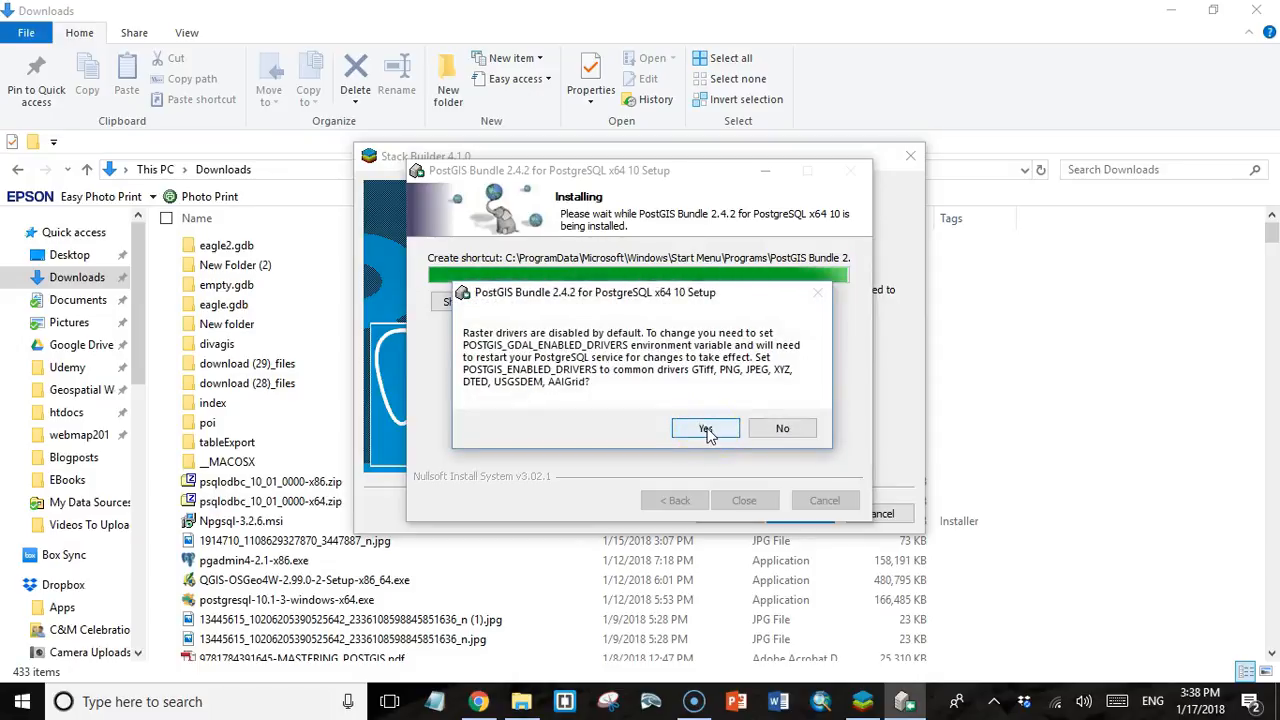
left_click(704, 428)
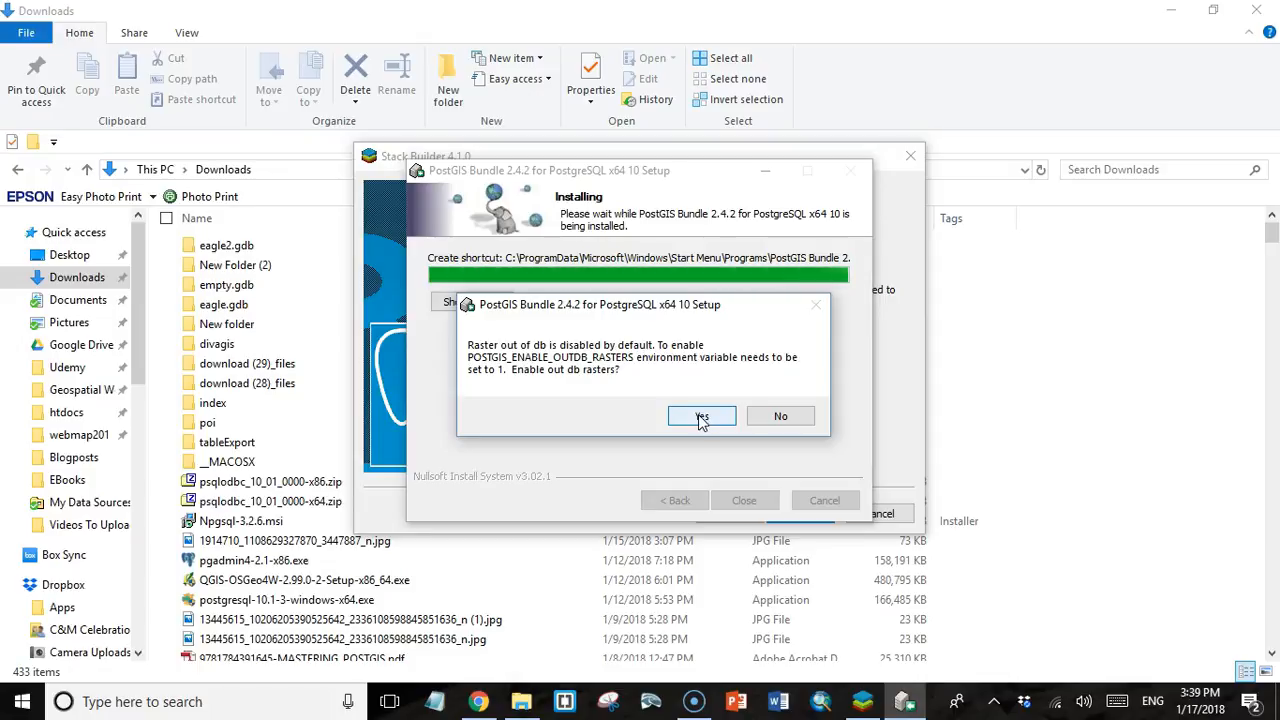
left_click(702, 418)
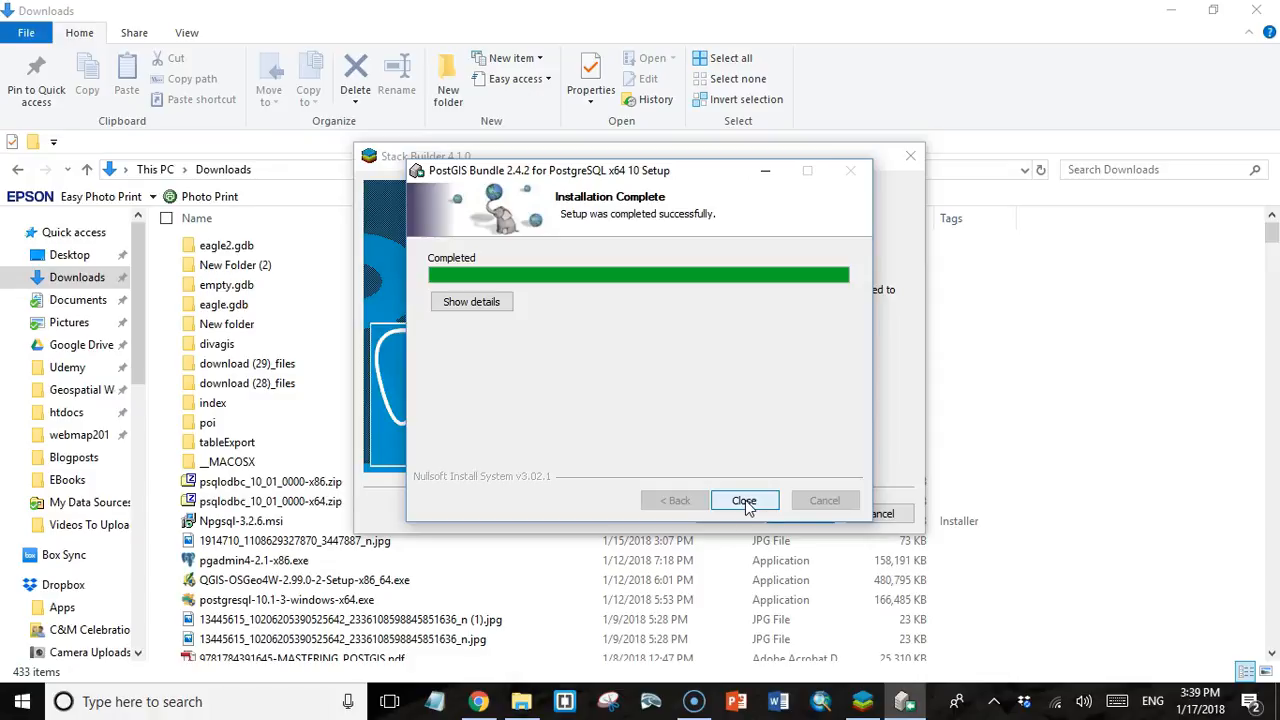
left_click(745, 502)
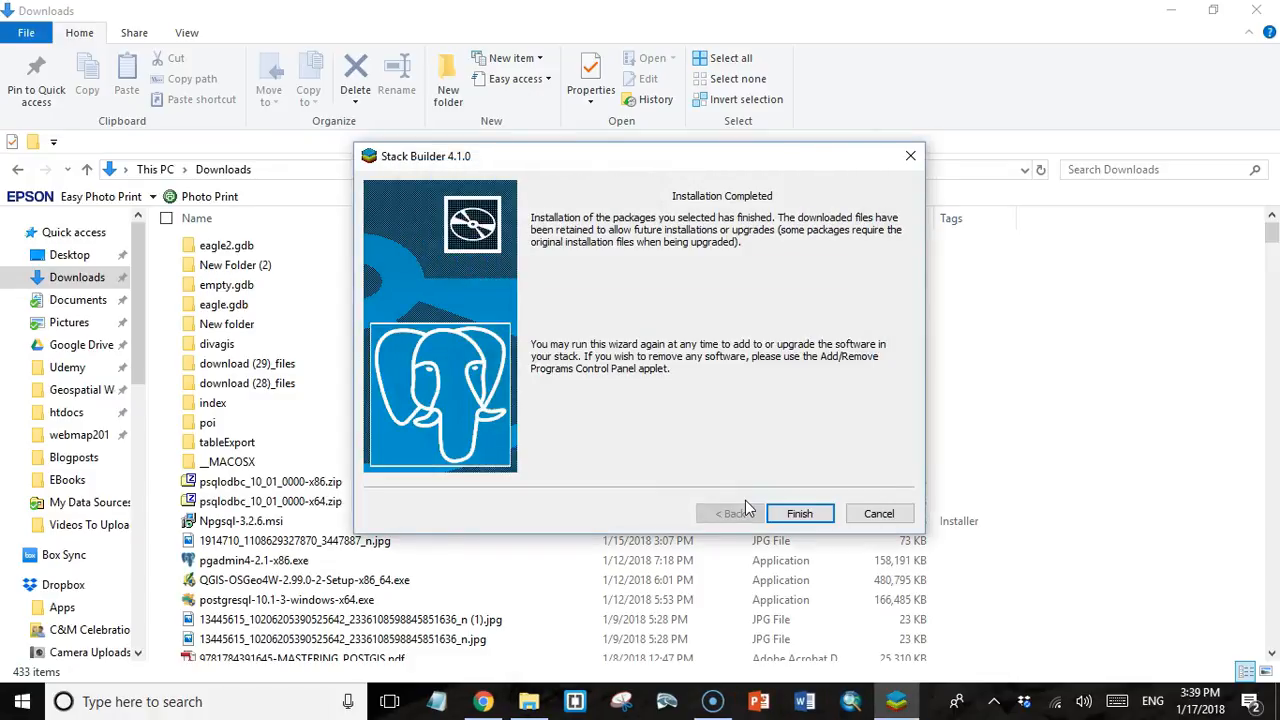
left_click(800, 505)
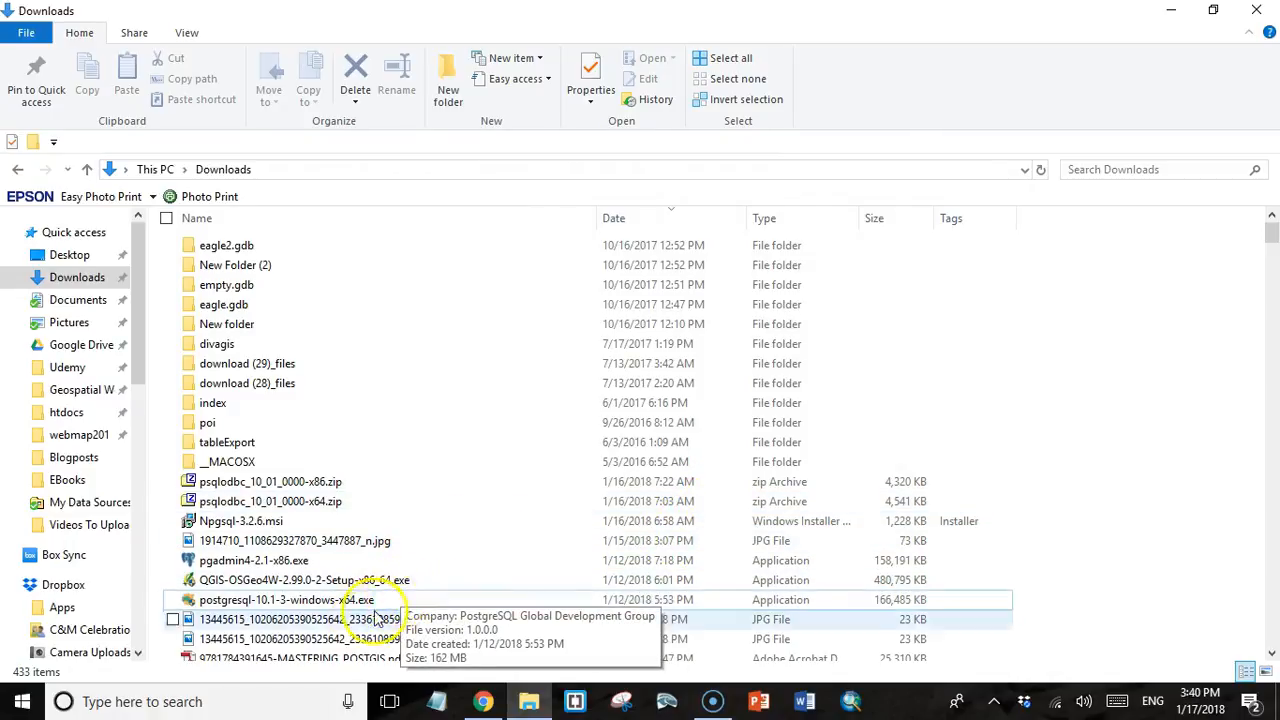
Search the computer for "pg" and launch the pgAdmin 4 desktop app
left_click(150, 703)
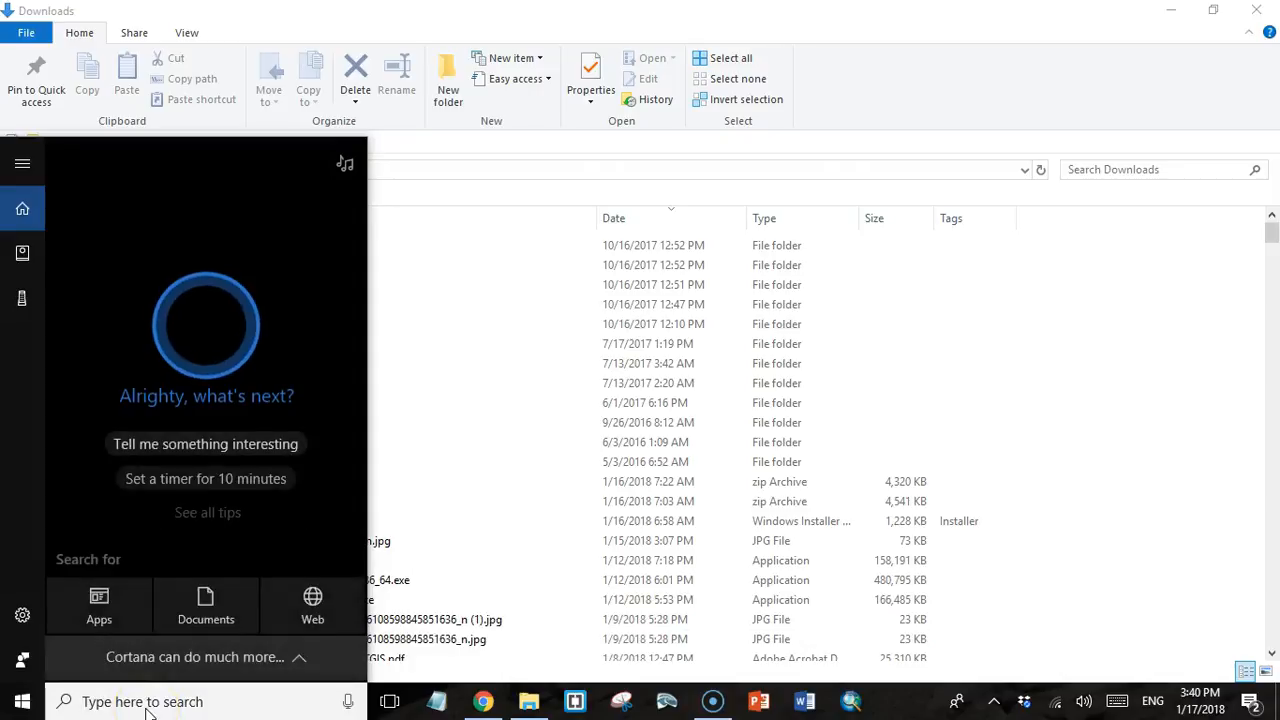
type("pg")
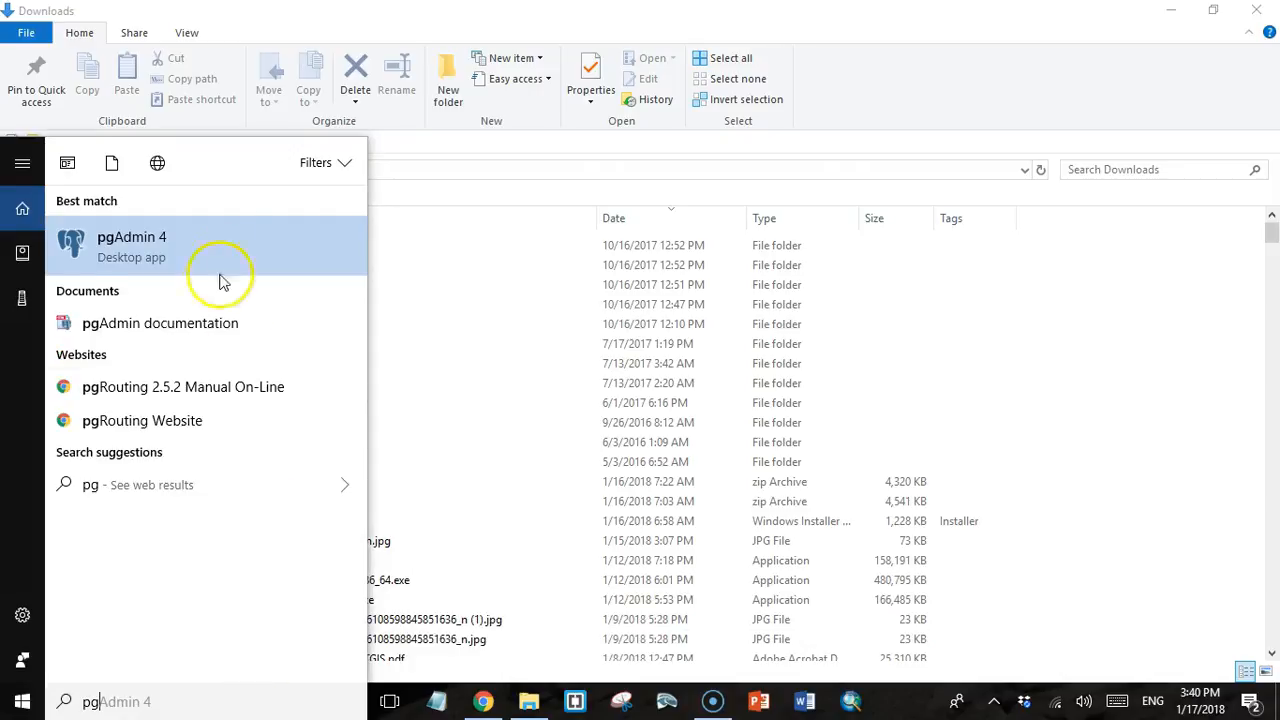
left_click(128, 254)
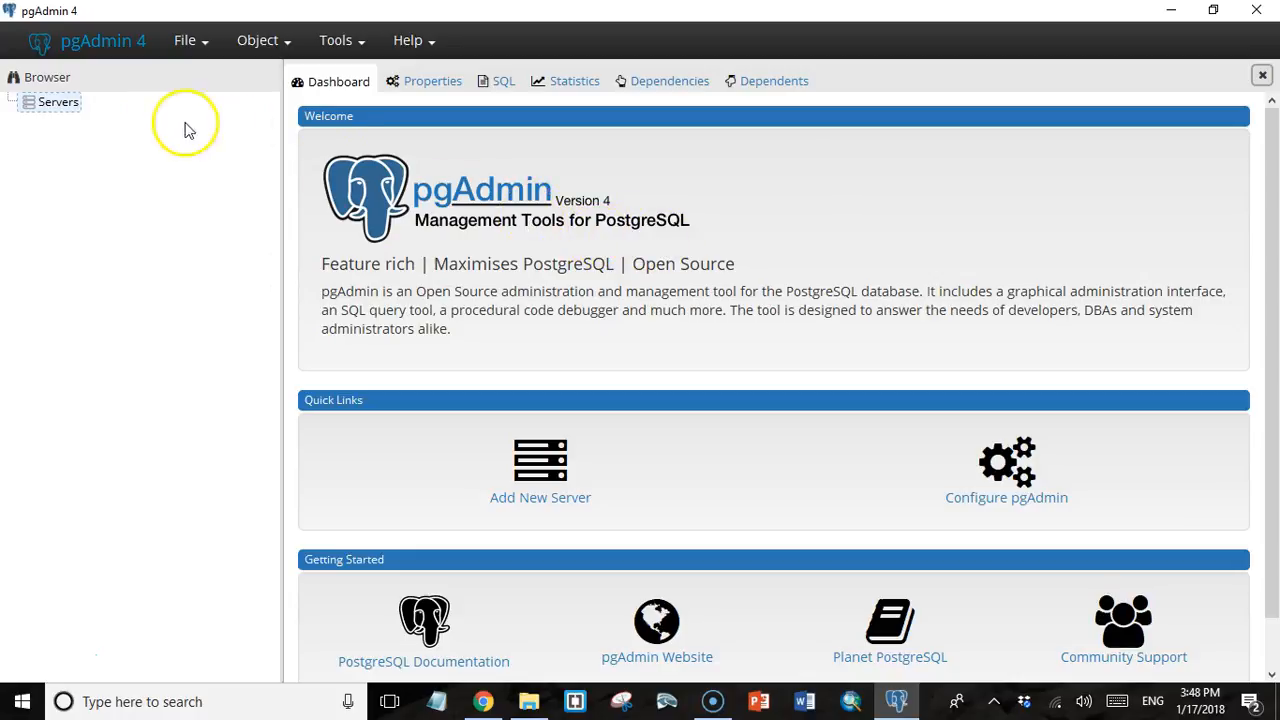
Start creating a new server under Servers and name it PSQL v10.1
right_click(52, 114)
left_click(82, 126)
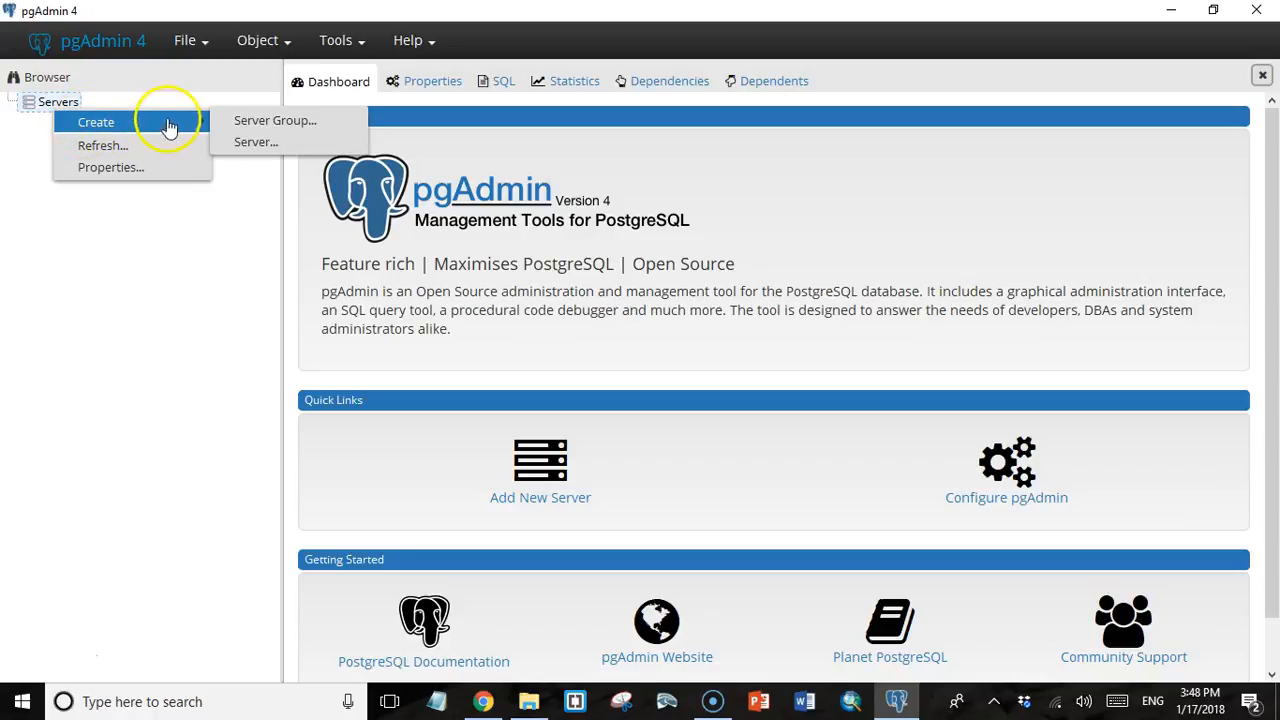
left_click(248, 152)
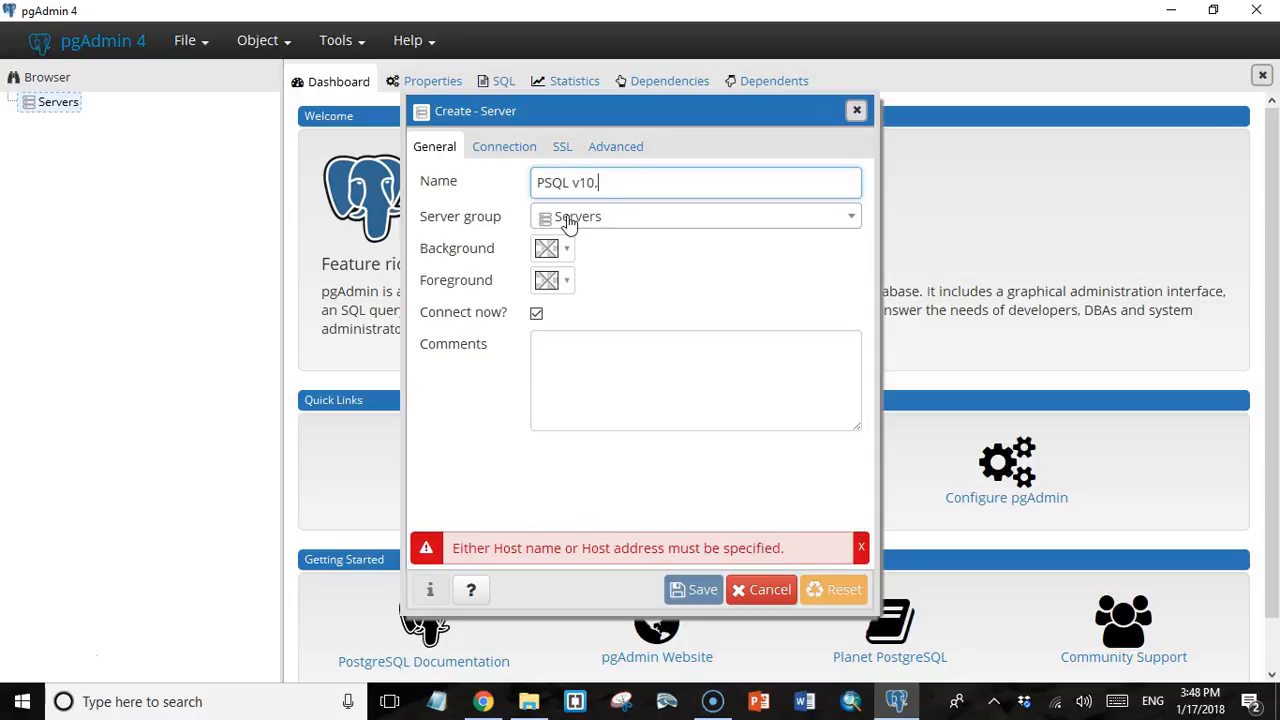
Set the server's host to localhost, enter the postgres user's password, enable saving the password, and save the server
left_click(503, 148)
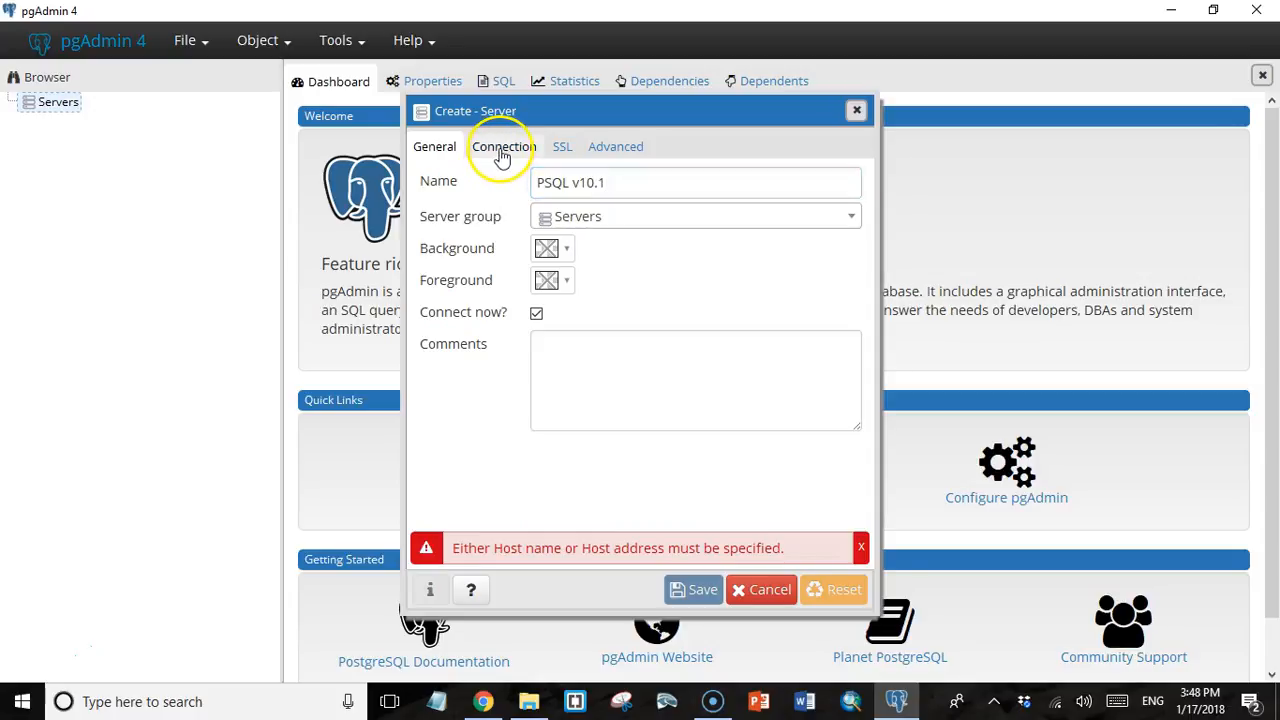
left_click(543, 183)
type("localhost")
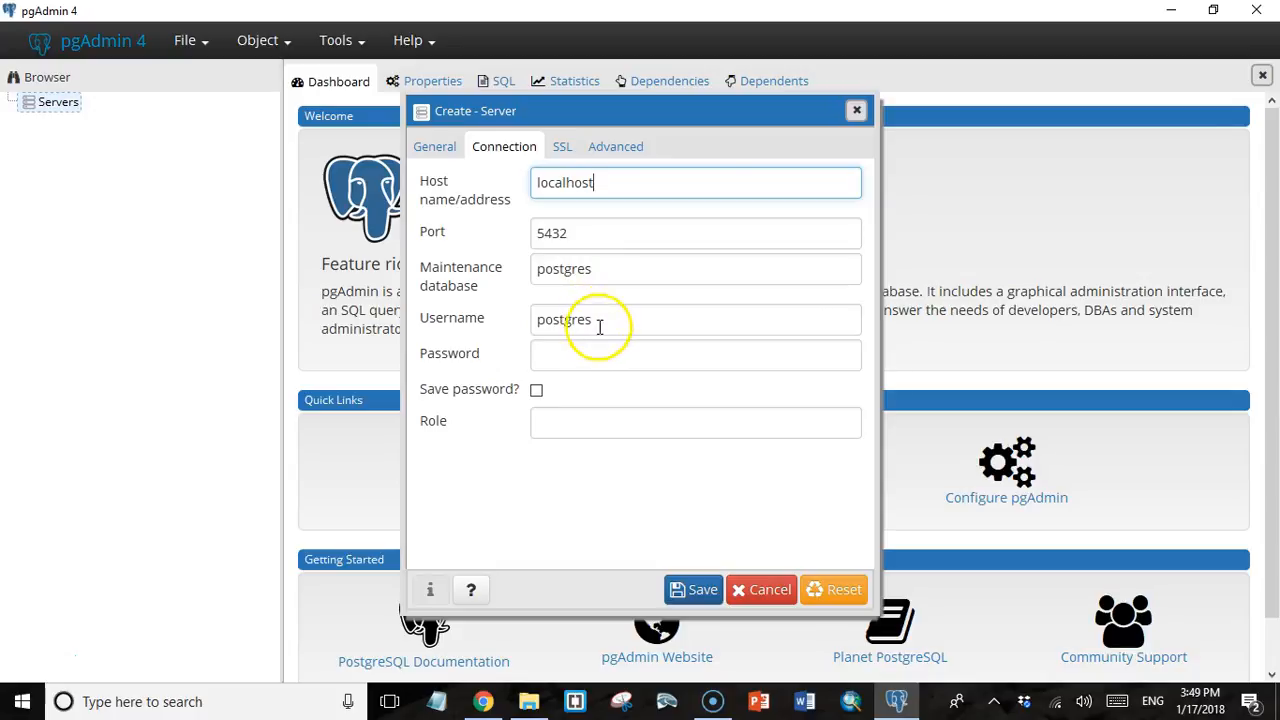
left_click(564, 360)
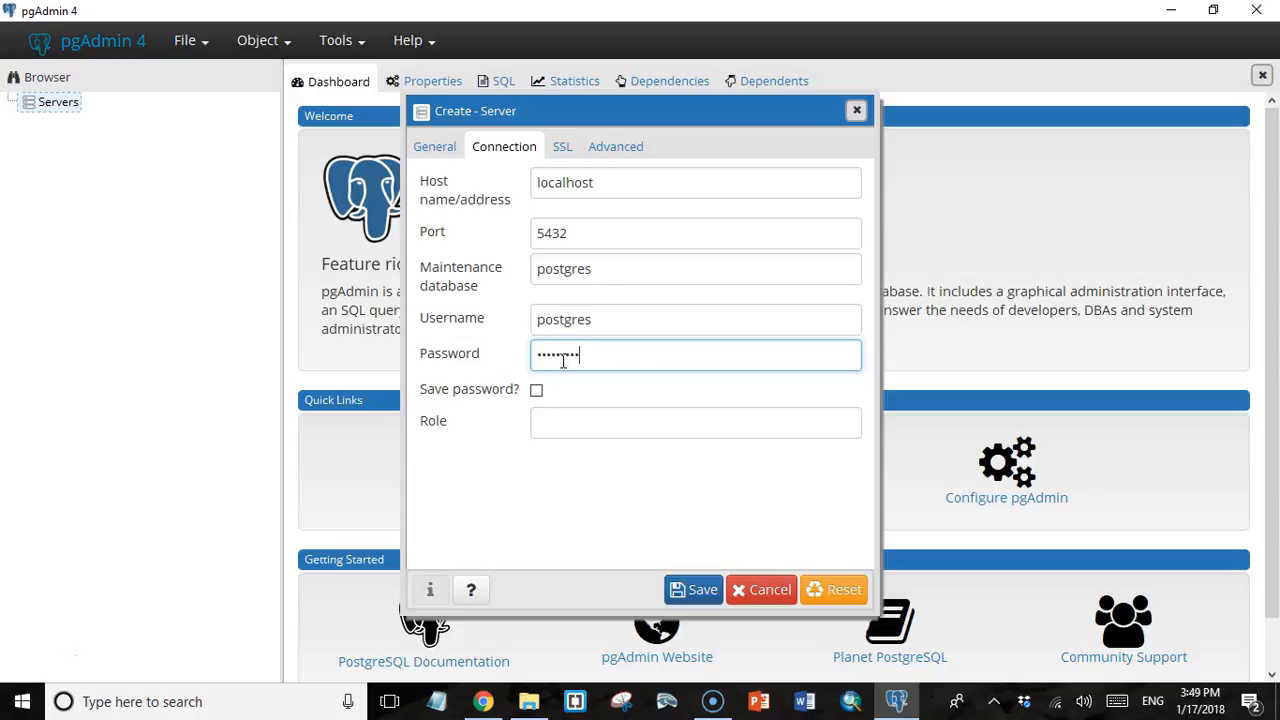
left_click(536, 390)
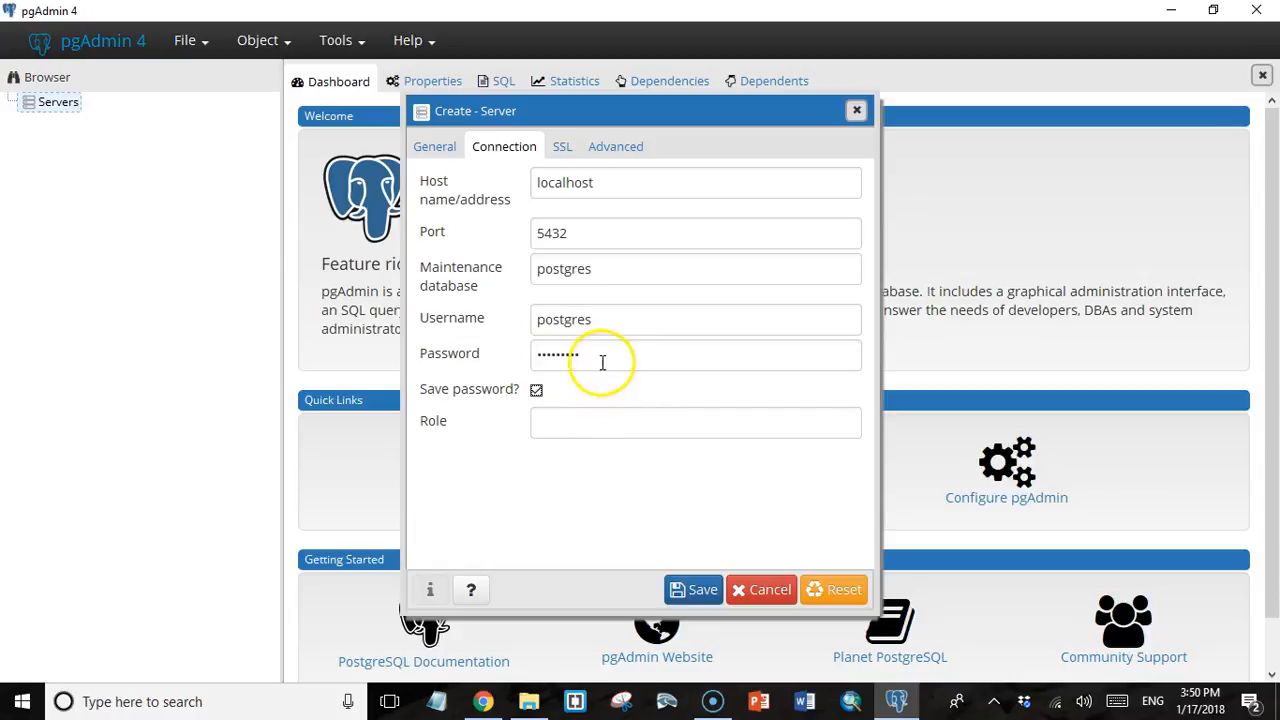
left_click(703, 591)
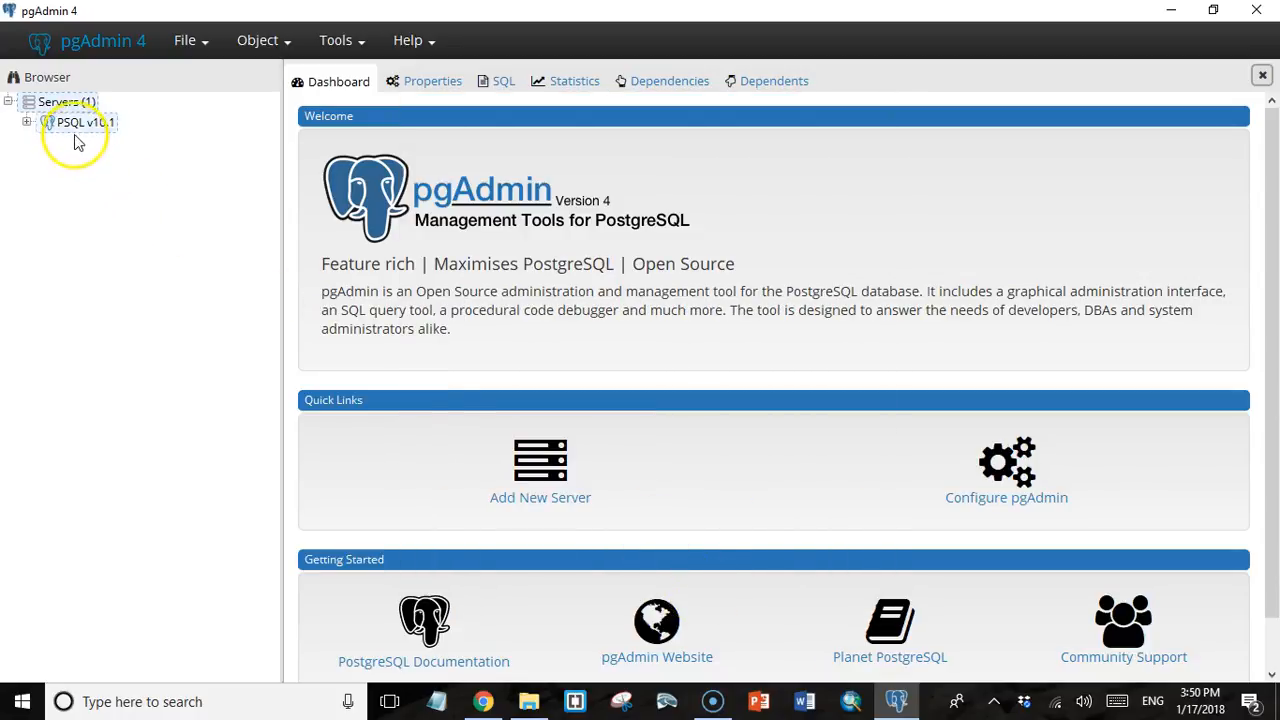
Expand the PSQL v10.1 server and its Databases node to inspect the default postgres database
left_click(27, 123)
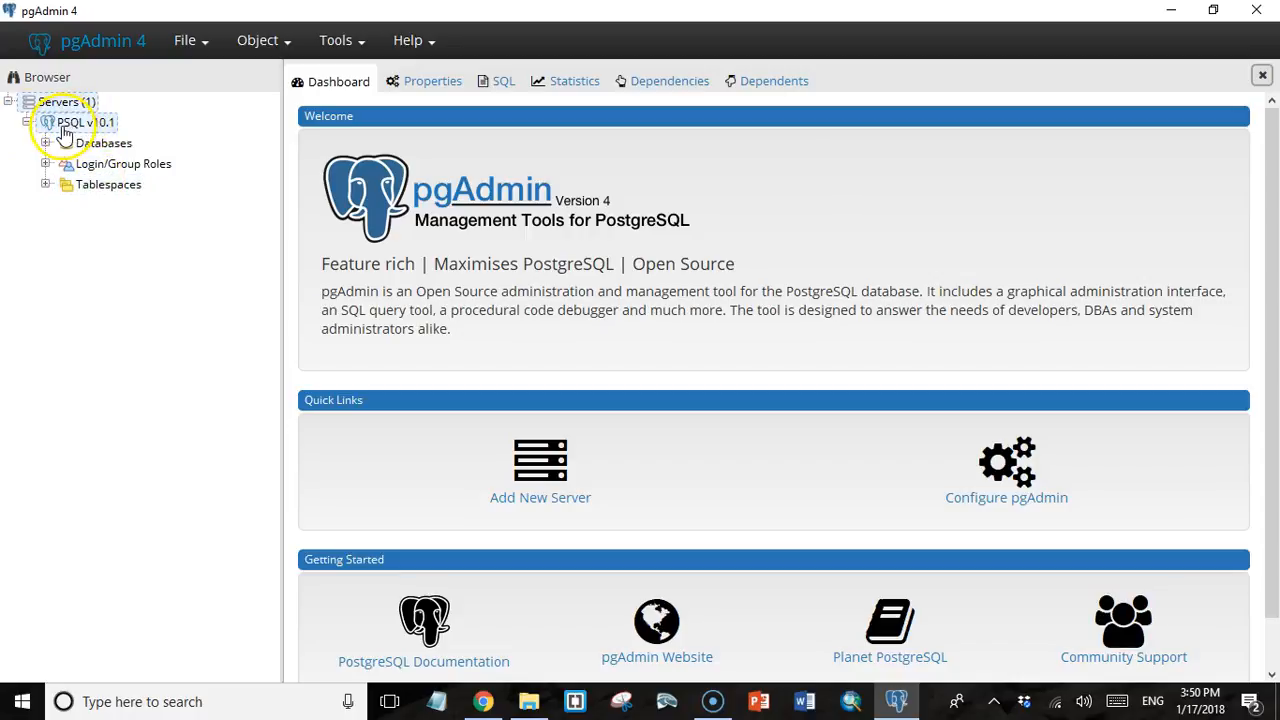
left_click(70, 145)
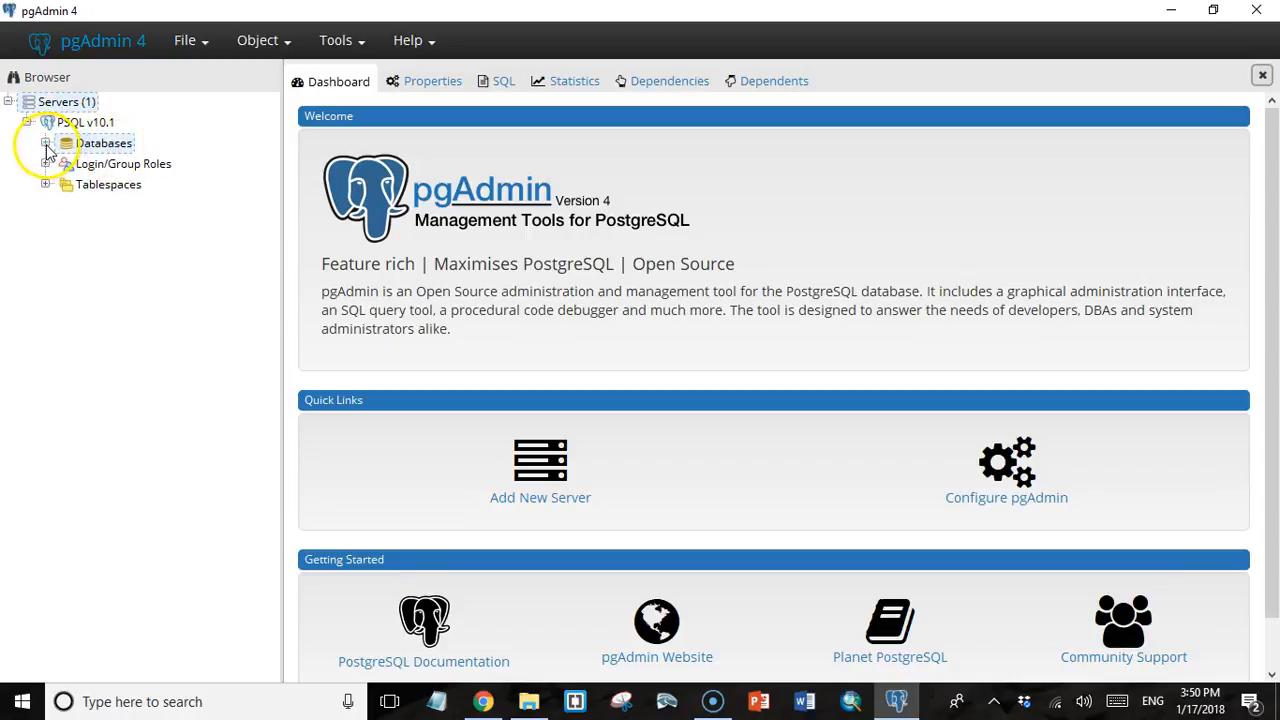
left_click(45, 145)
left_click(118, 165)
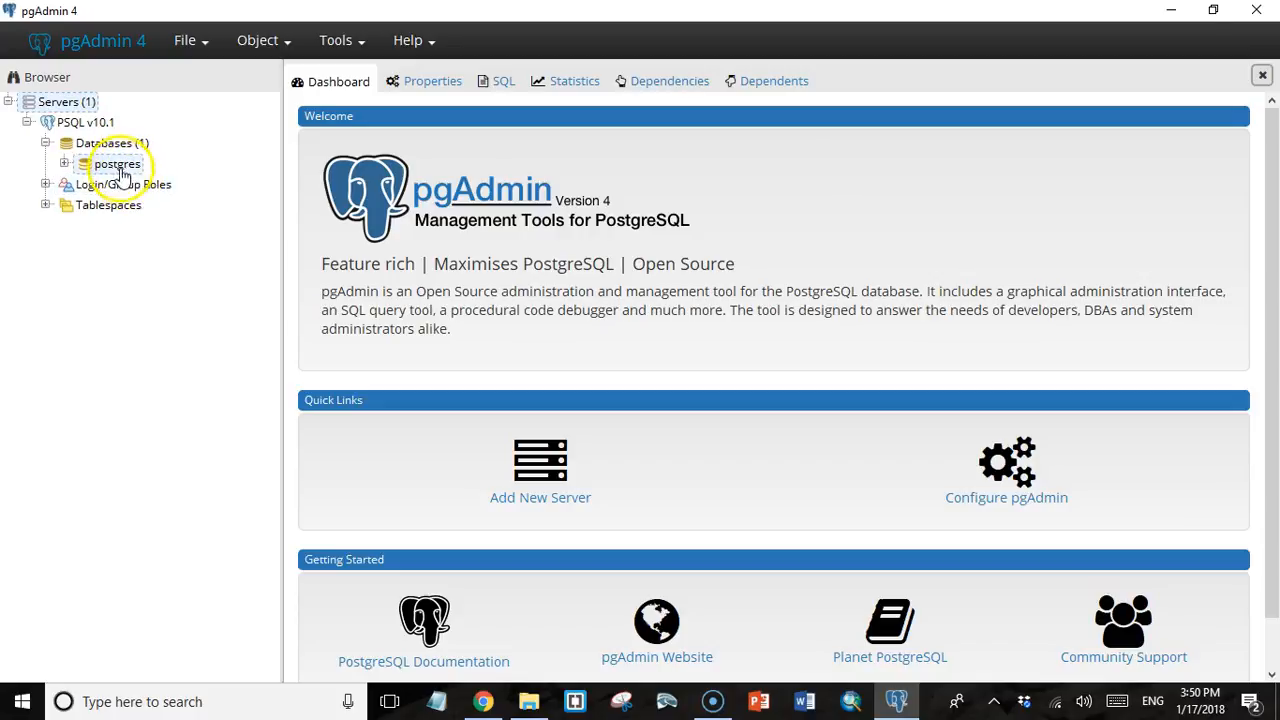
Start a new database under the PSQL v10.1 server's Databases node and name it sdb_course
left_click(113, 150)
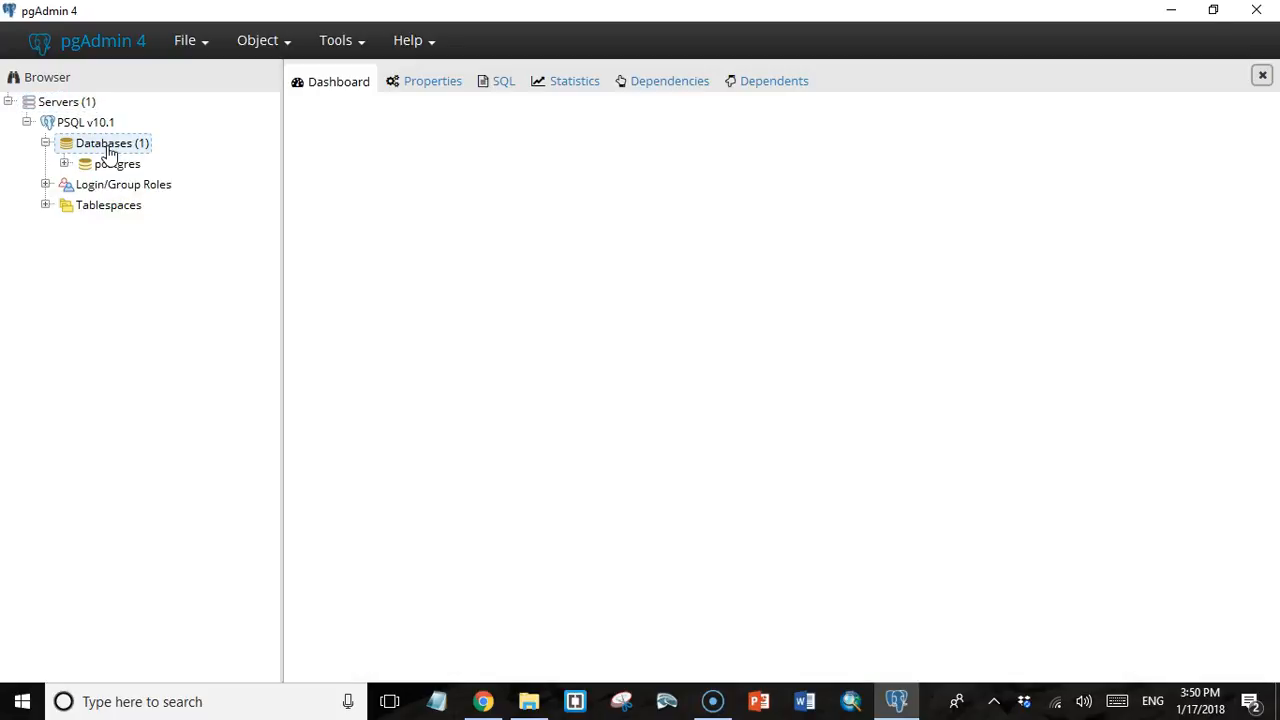
right_click(108, 151)
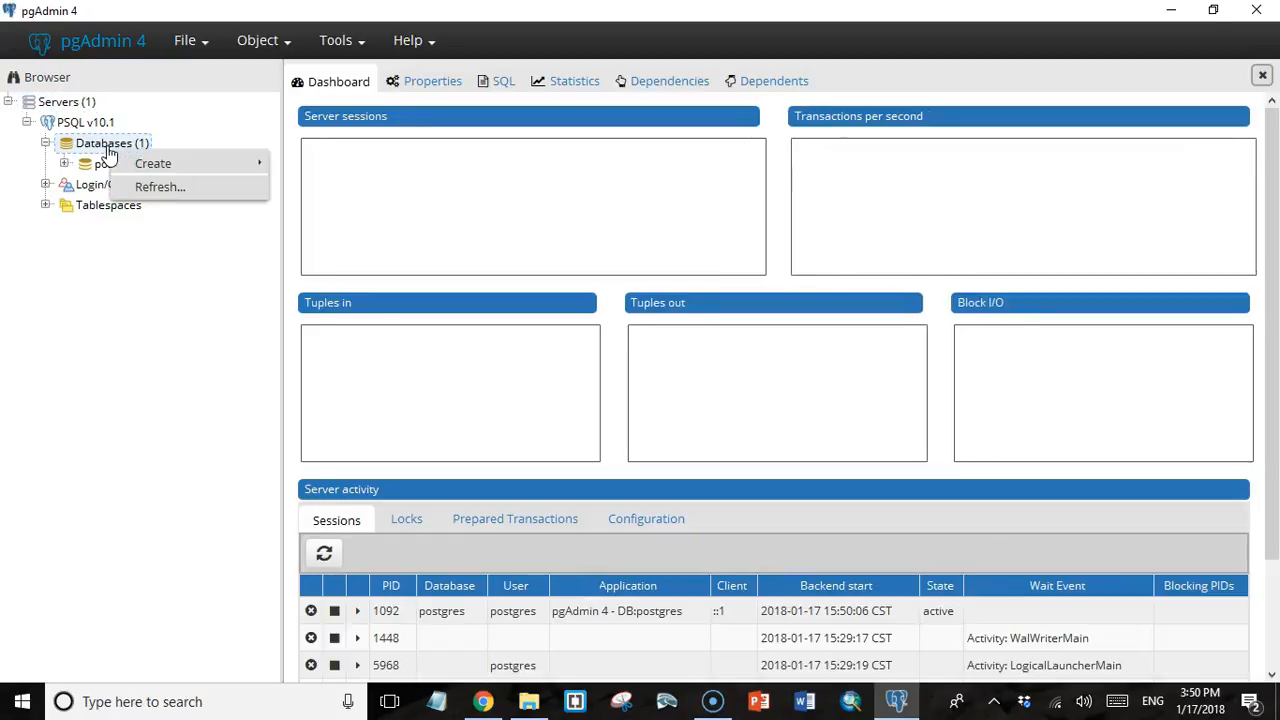
mouse_move(160, 163)
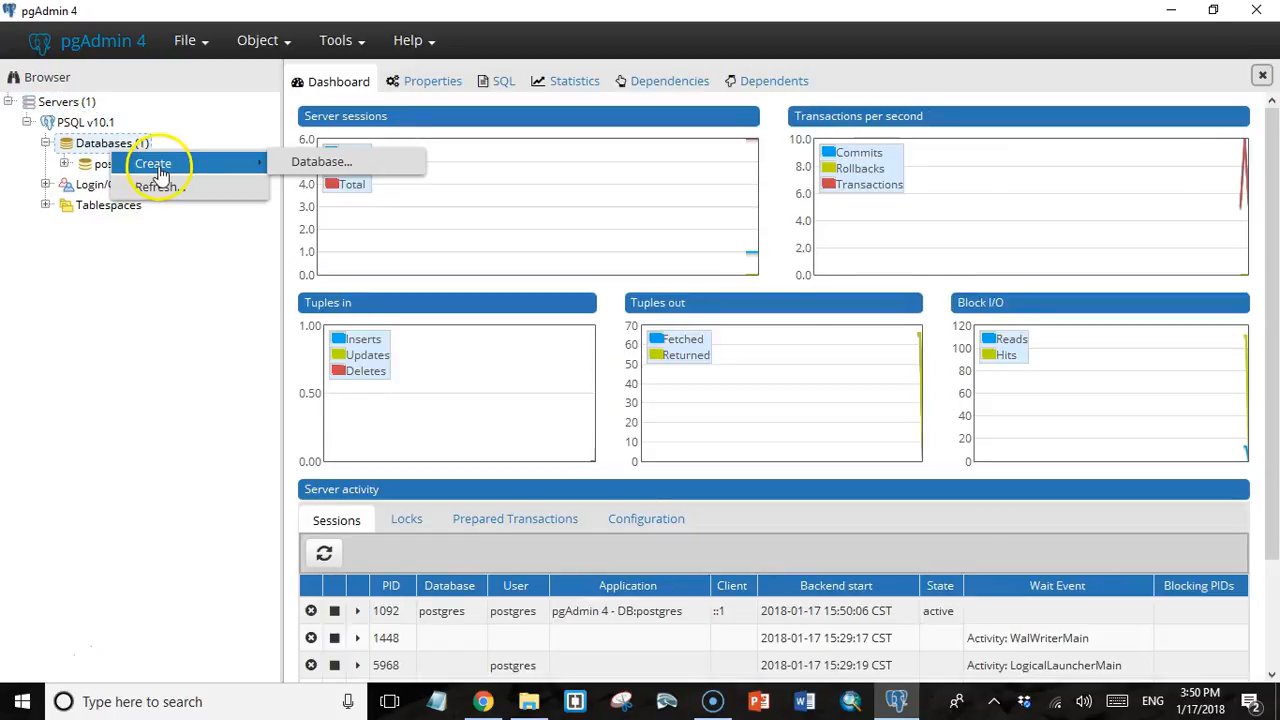
left_click(322, 163)
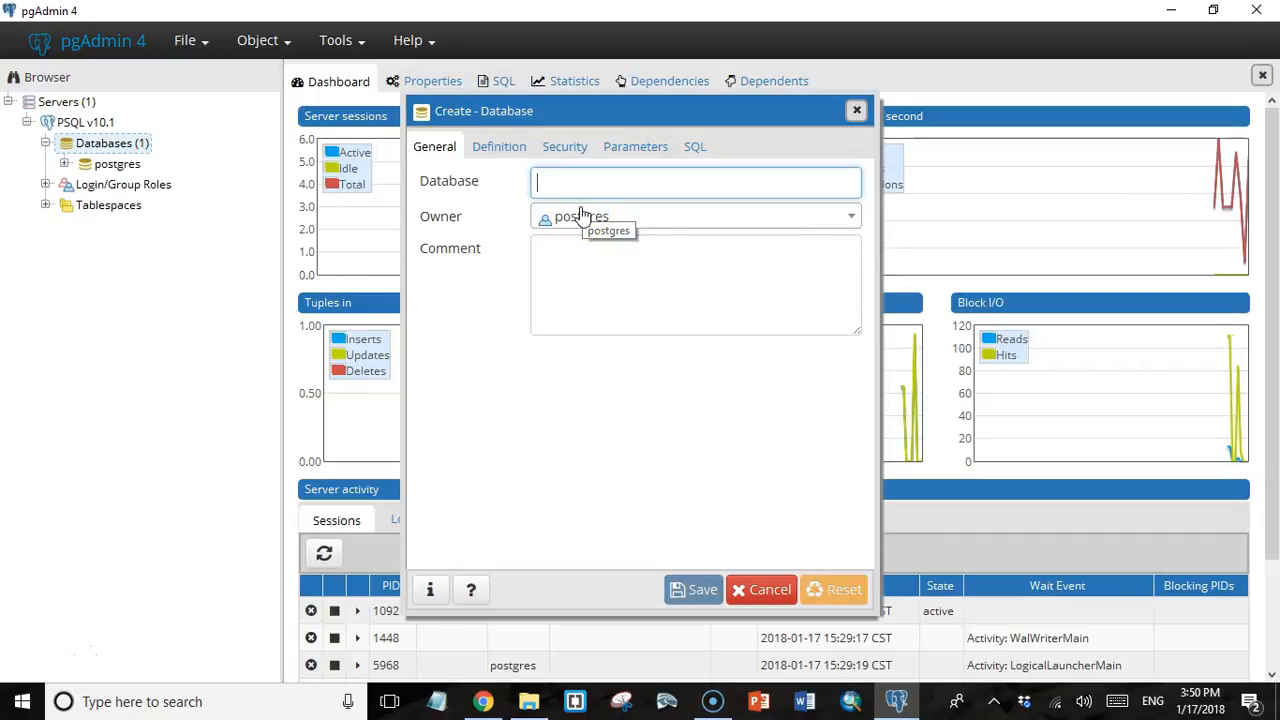
type("sd")
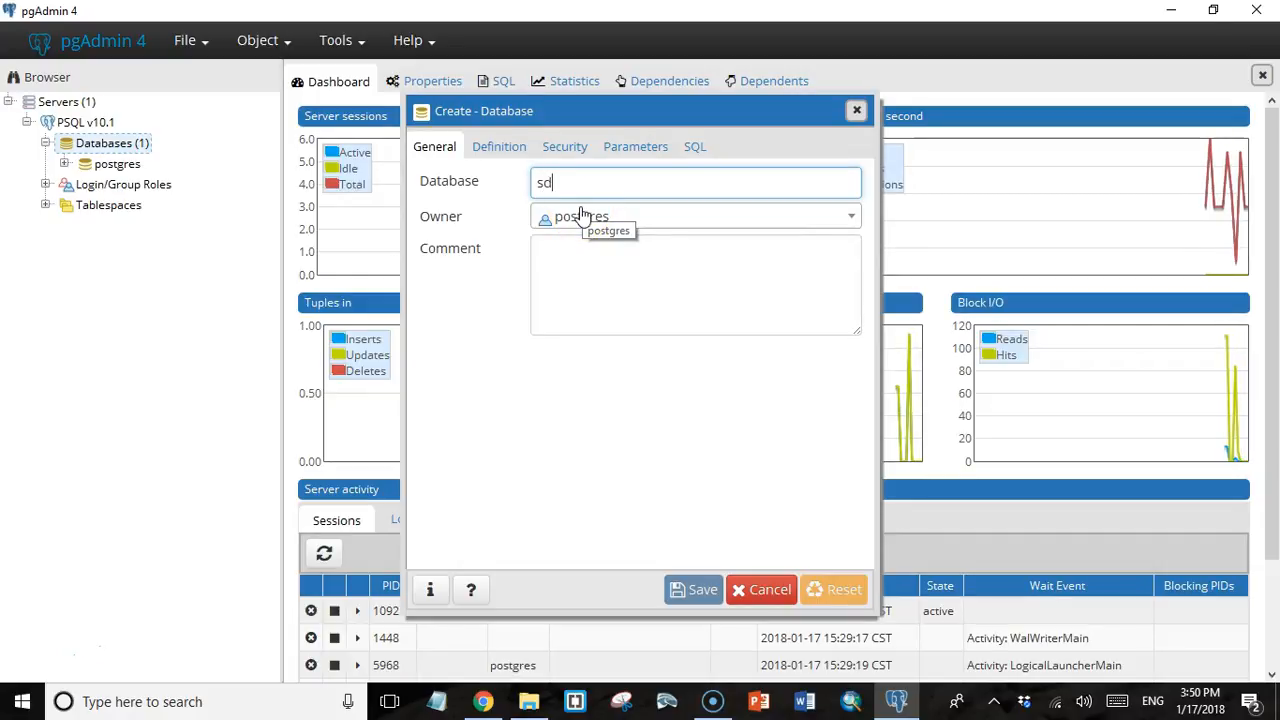
type("b_c")
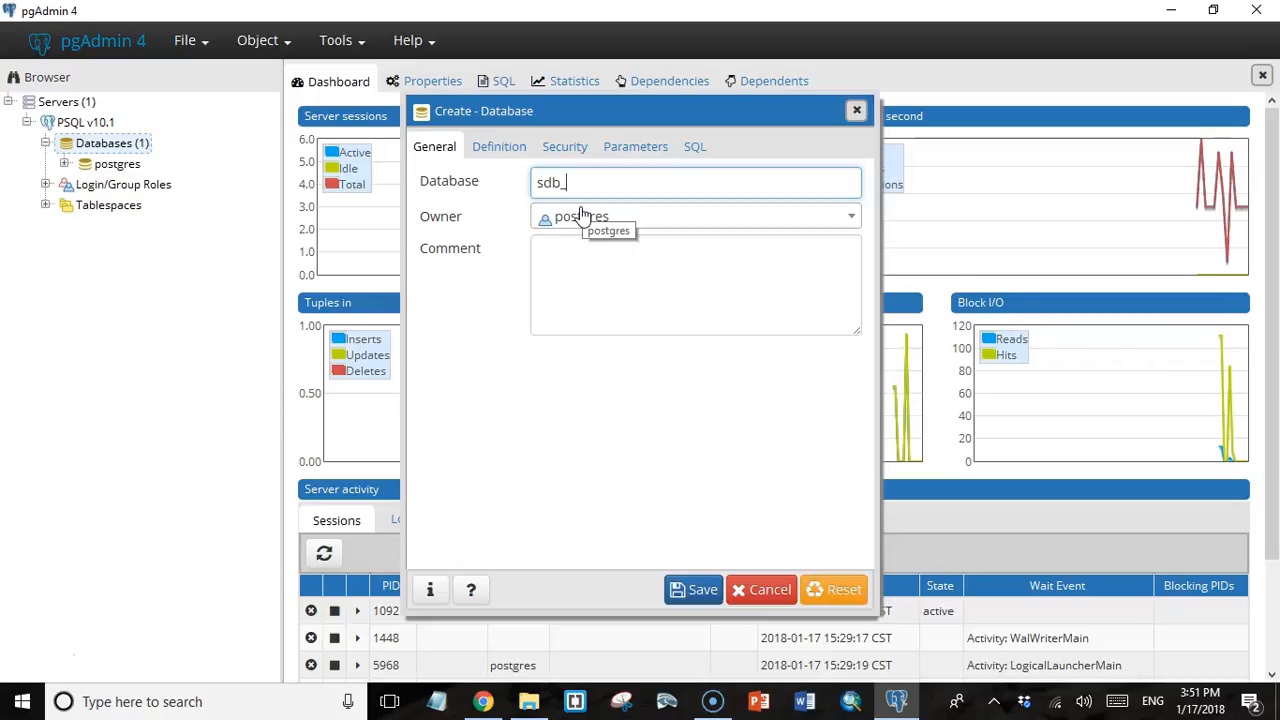
type("ourse")
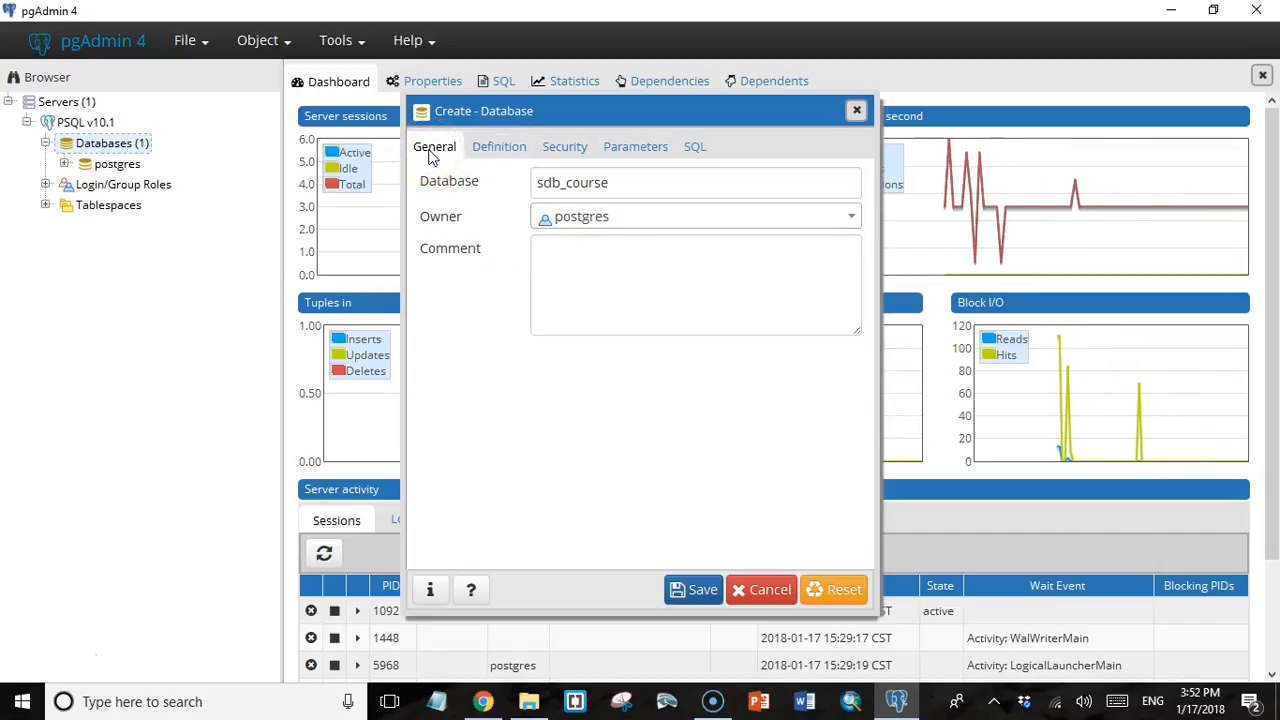
Review the generated CREATE DATABASE statement for sdb_course, then save the database with postgres as owner
left_click(698, 150)
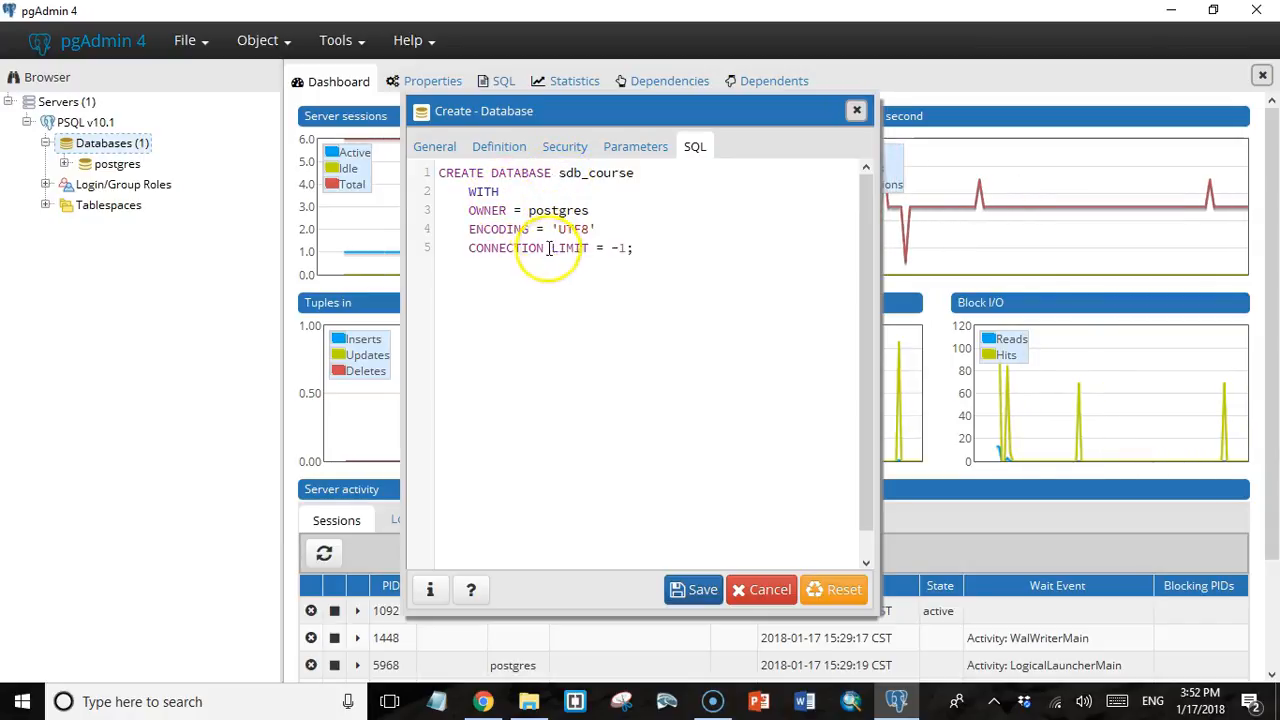
left_click(434, 146)
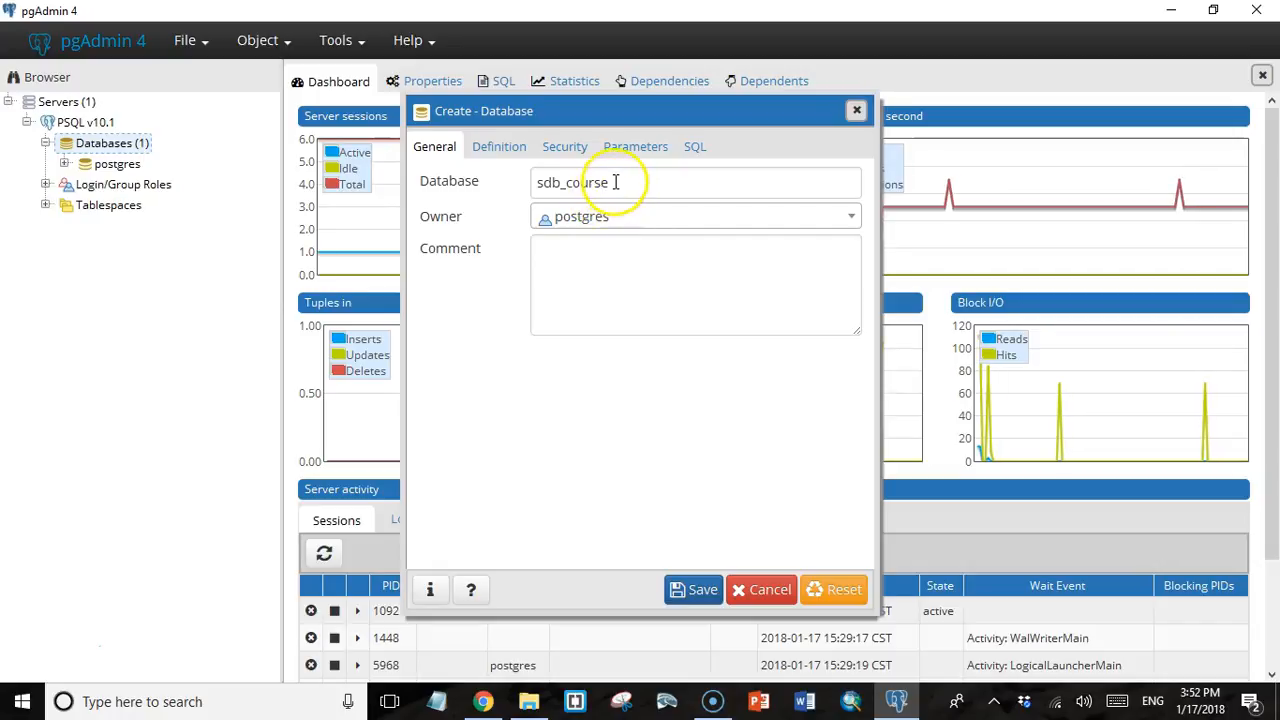
left_click(694, 148)
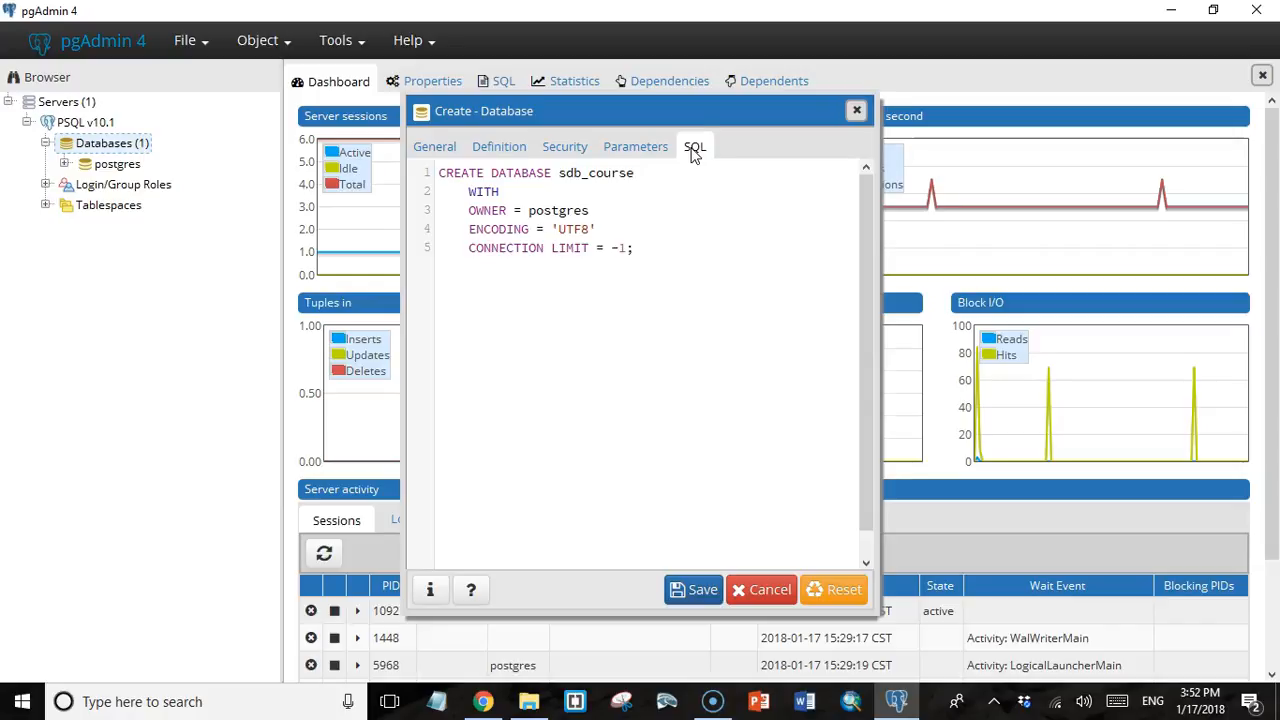
left_click(687, 159)
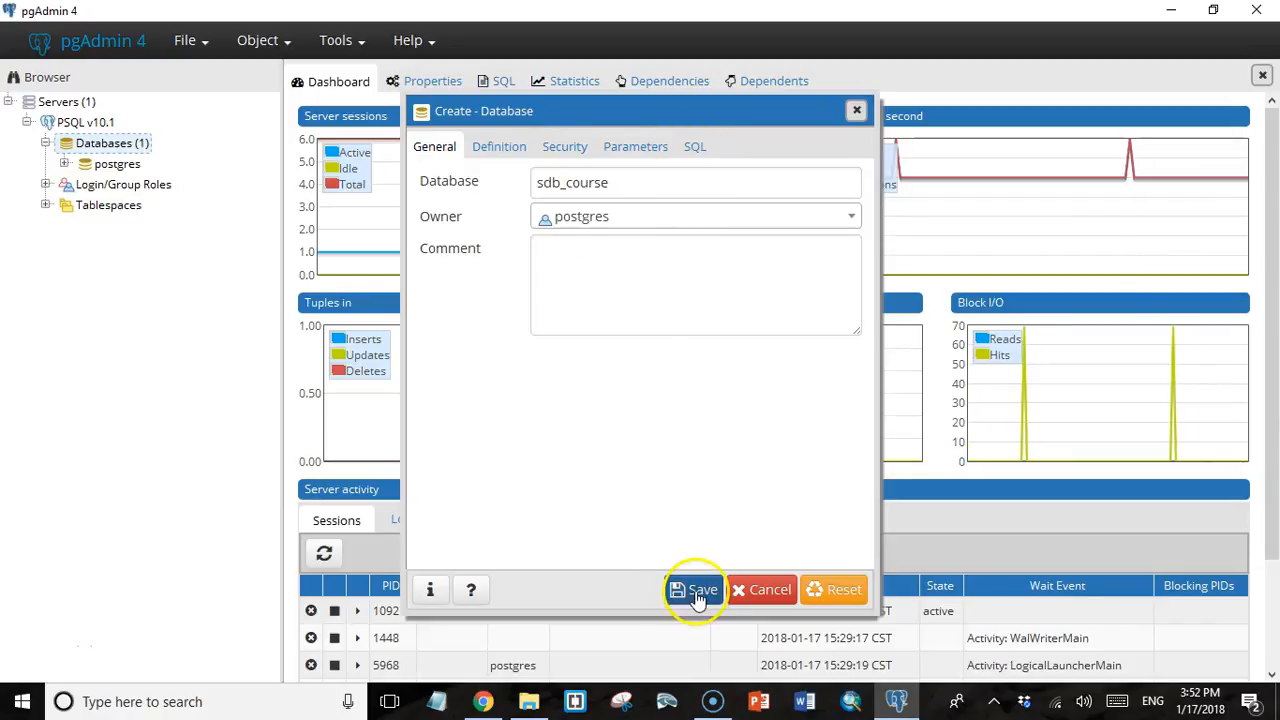
left_click(699, 594)
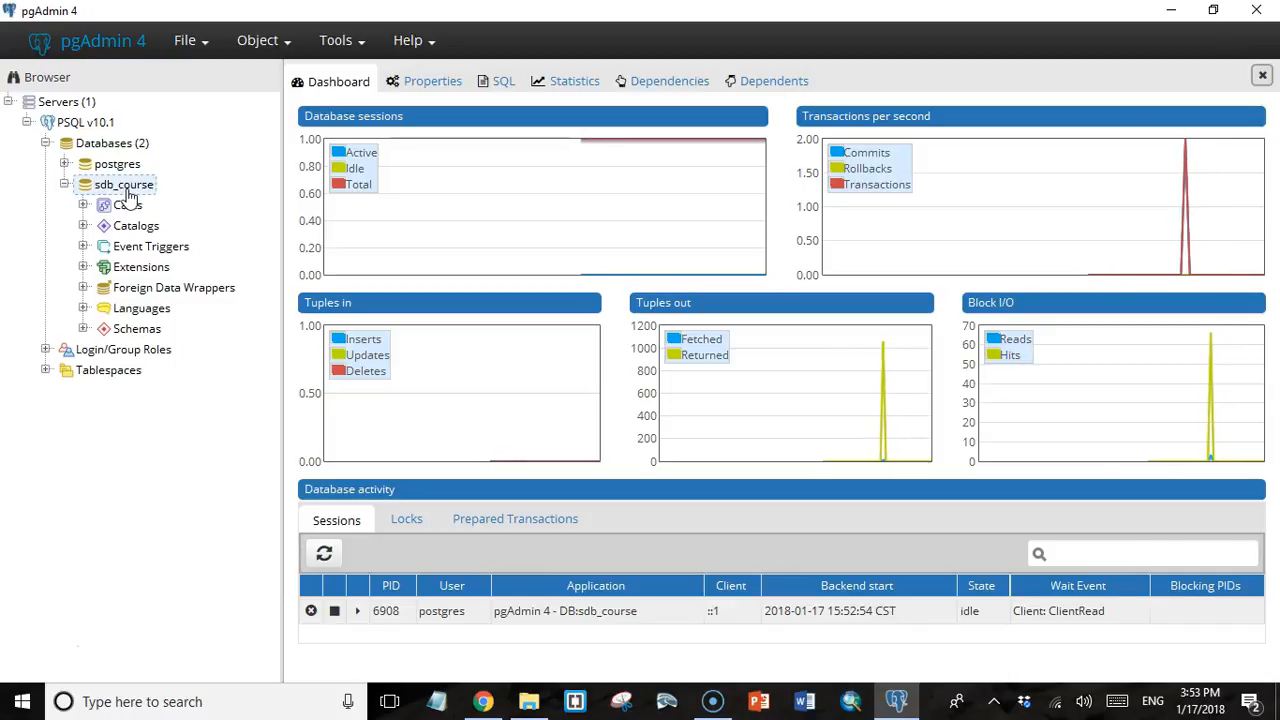
Expand sdb_course's Extensions, Schemas and public schema nodes and inspect the installed extensions, functions and tables
left_click(83, 267)
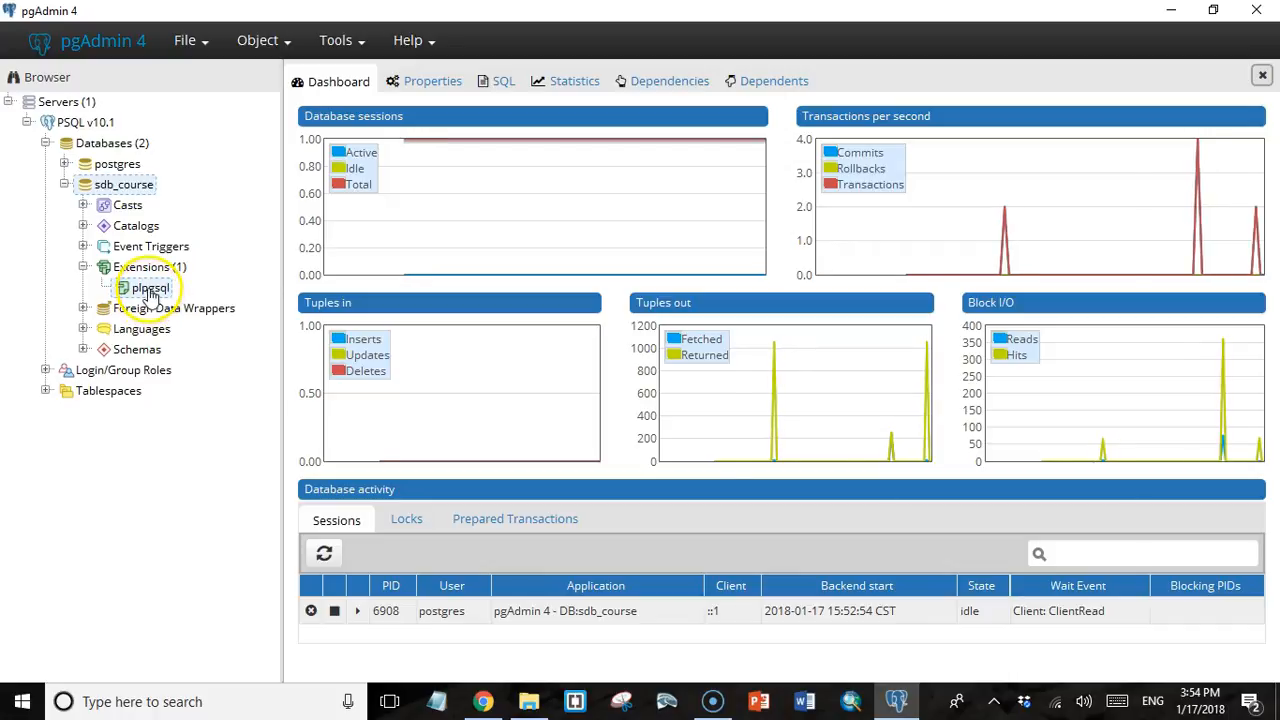
left_click(118, 349)
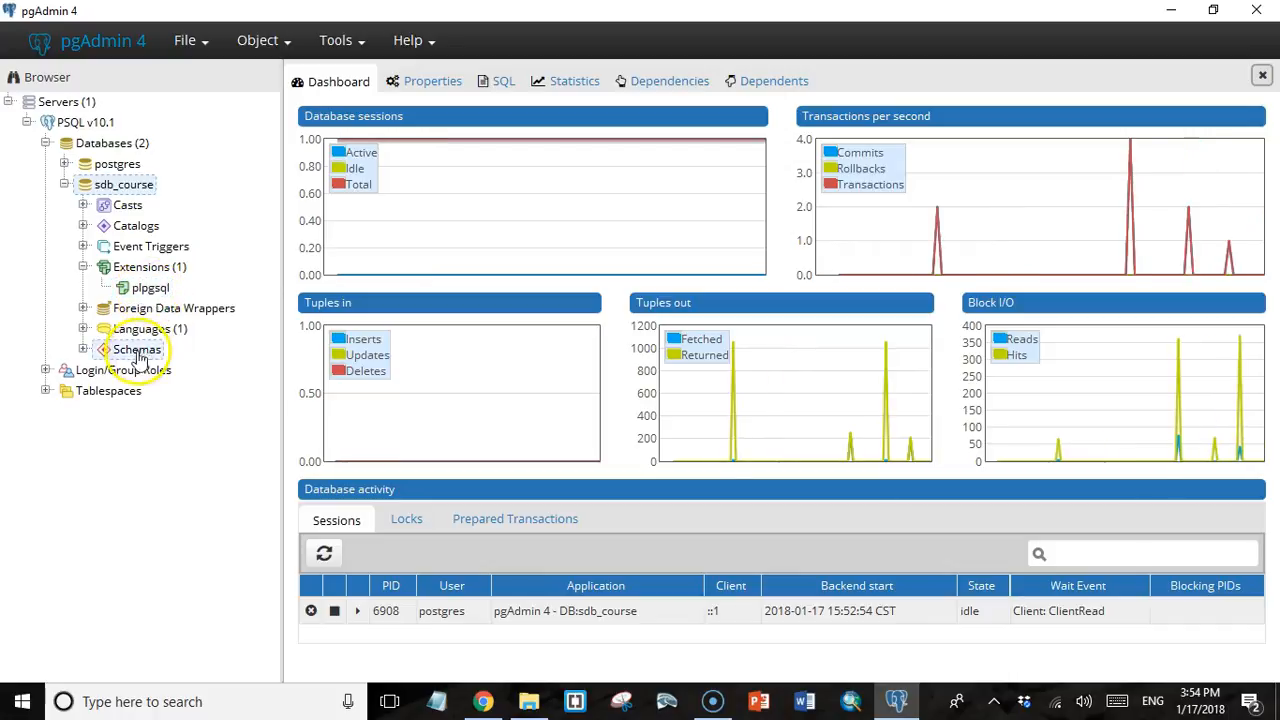
left_click(83, 349)
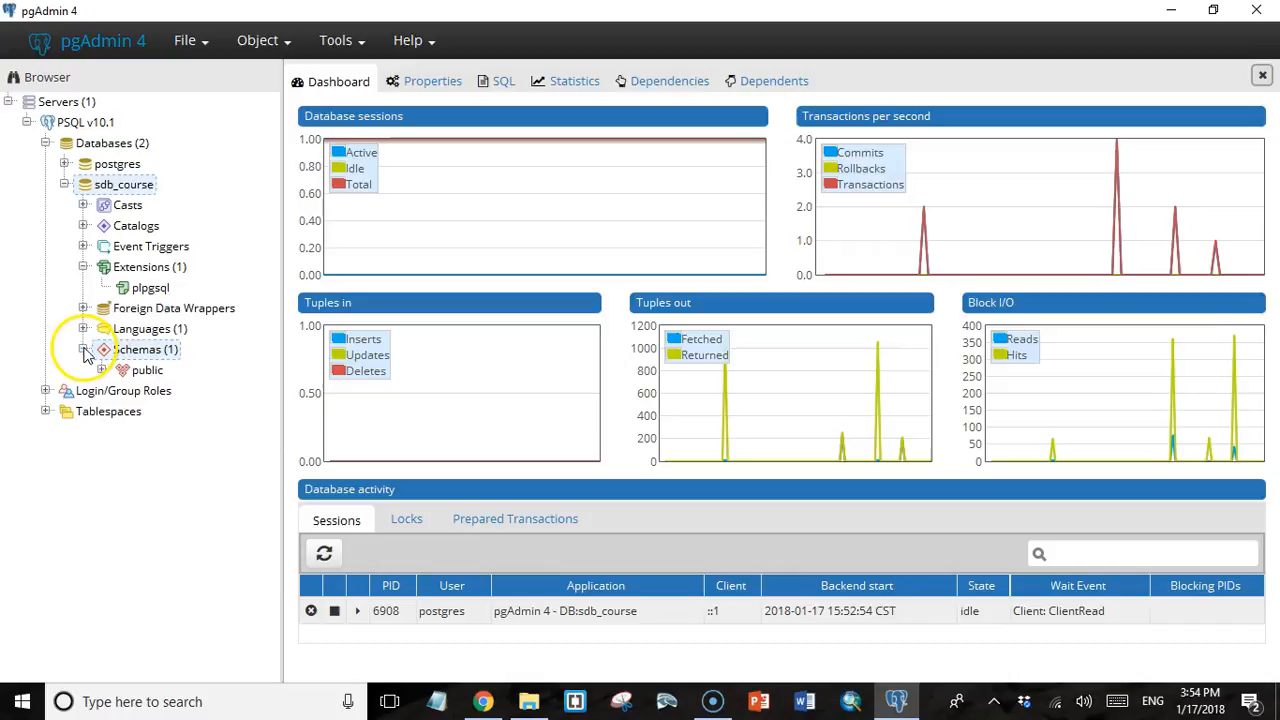
left_click(138, 370)
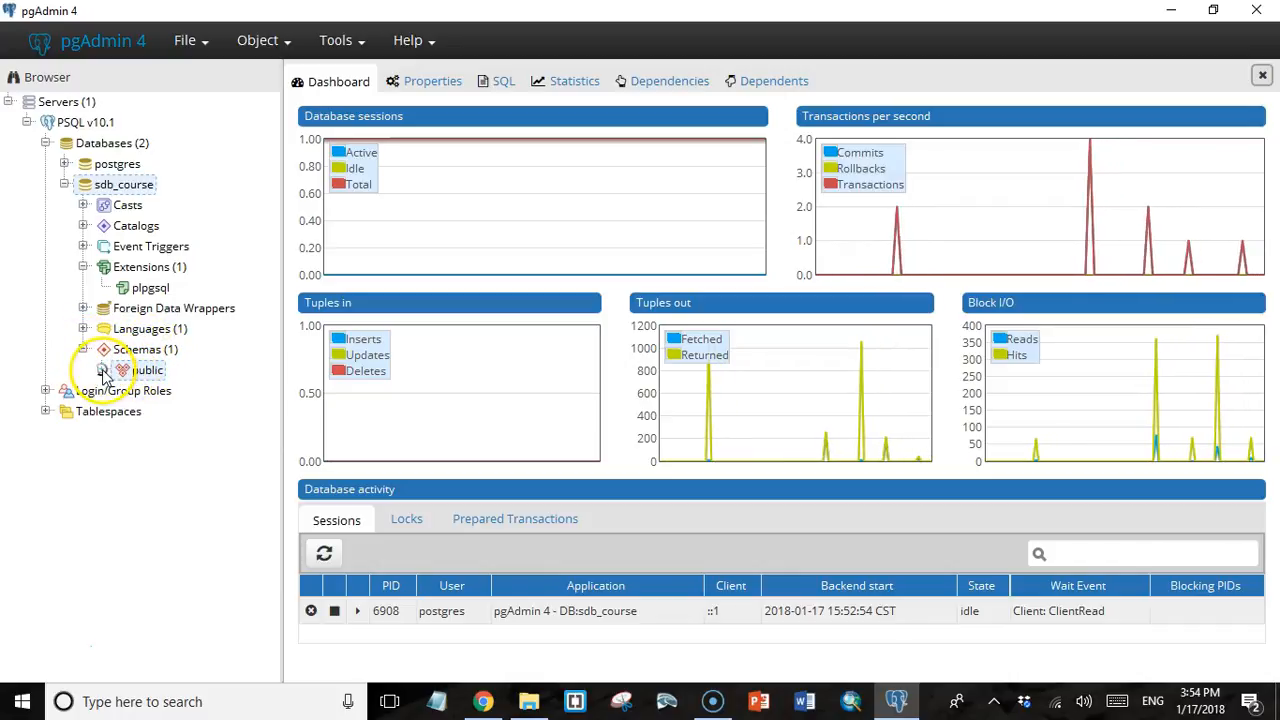
left_click(102, 370)
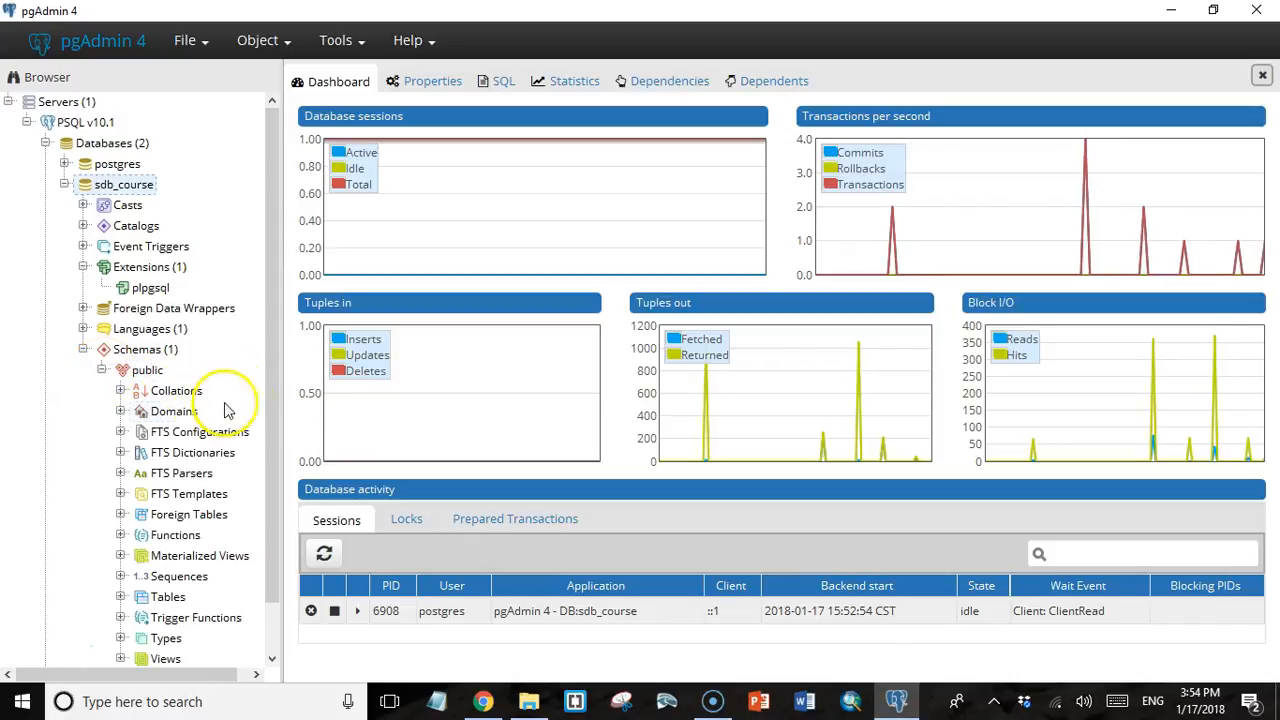
left_click_drag(271, 366, 266, 423)
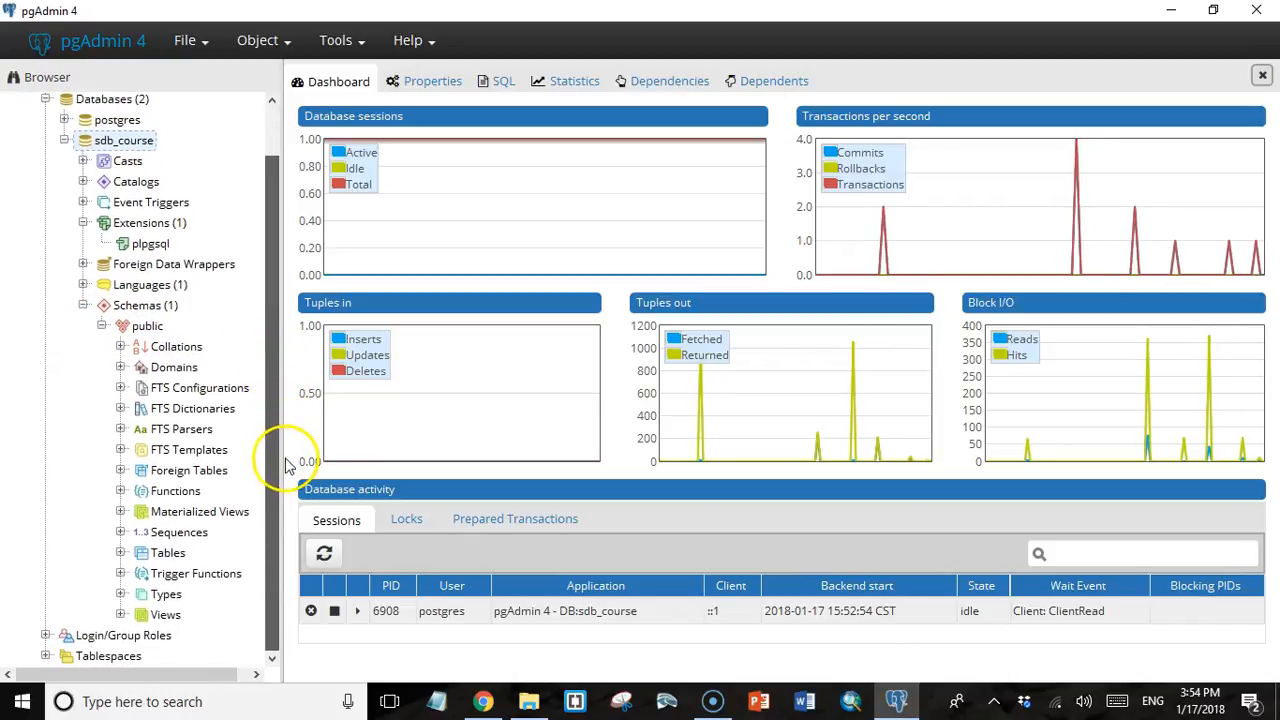
left_click(120, 491)
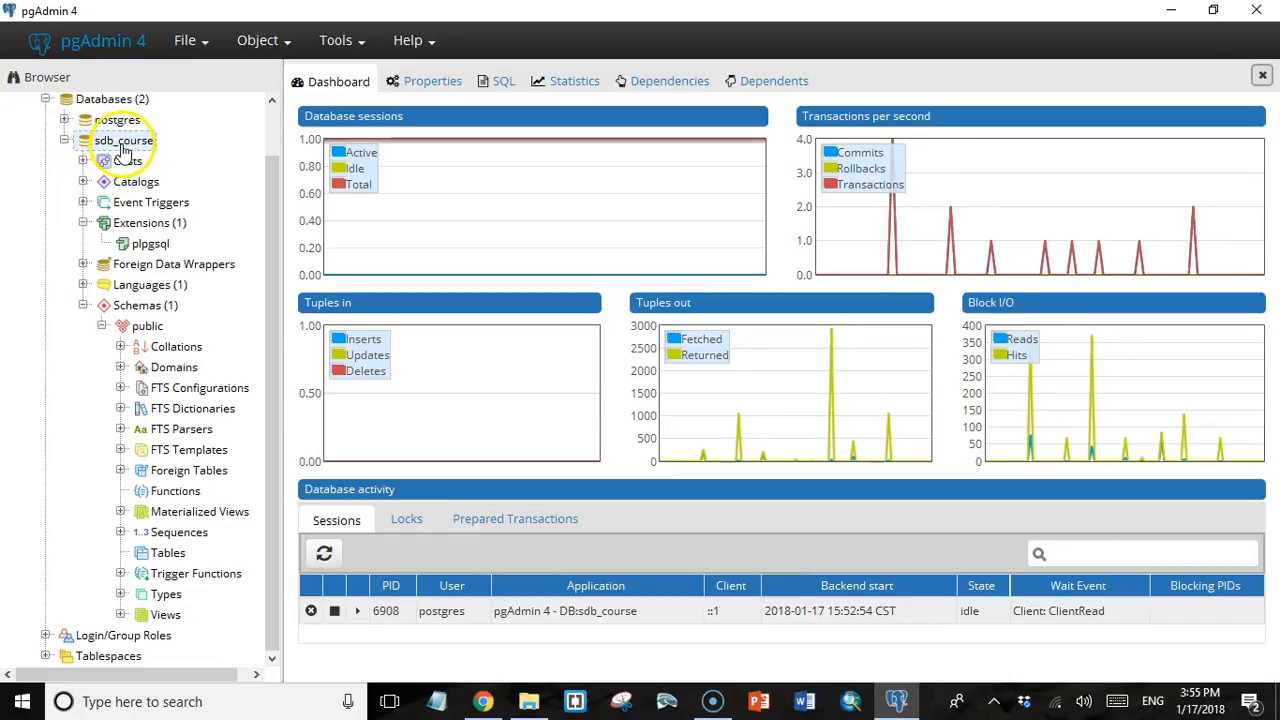
Collapse the Extensions and Schemas nodes under the sdb_course database
left_click(83, 222)
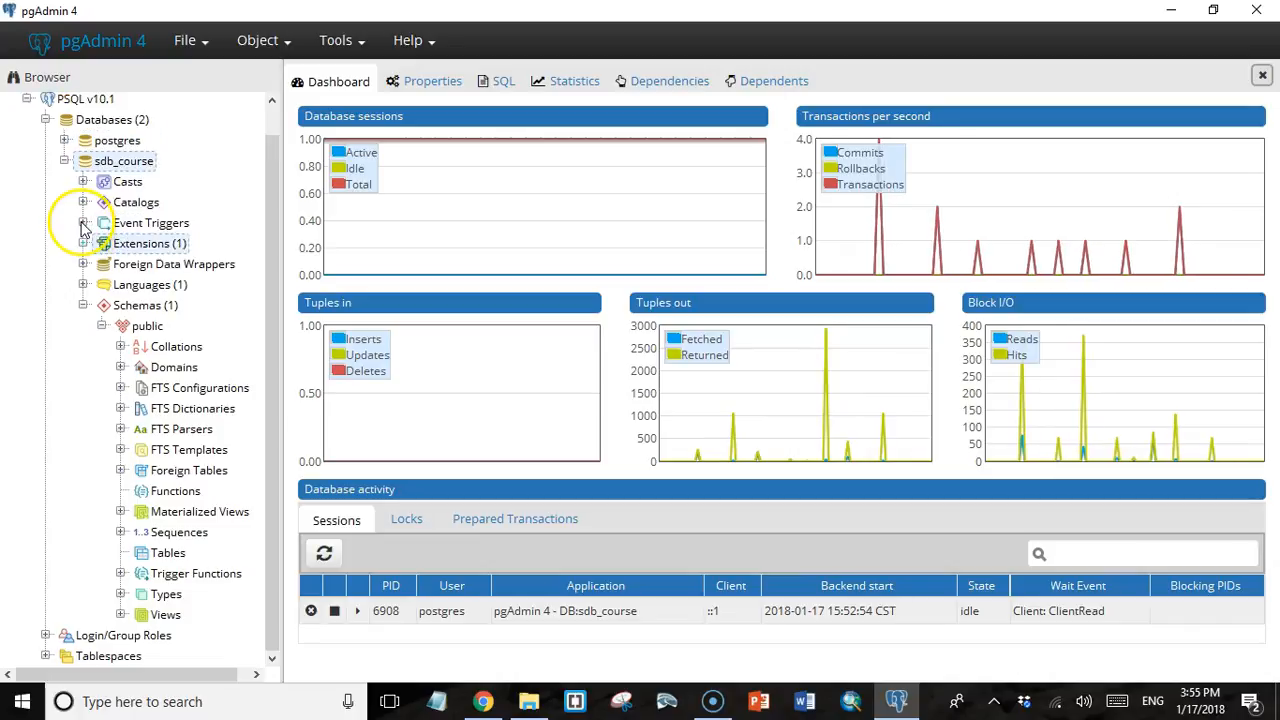
left_click(83, 305)
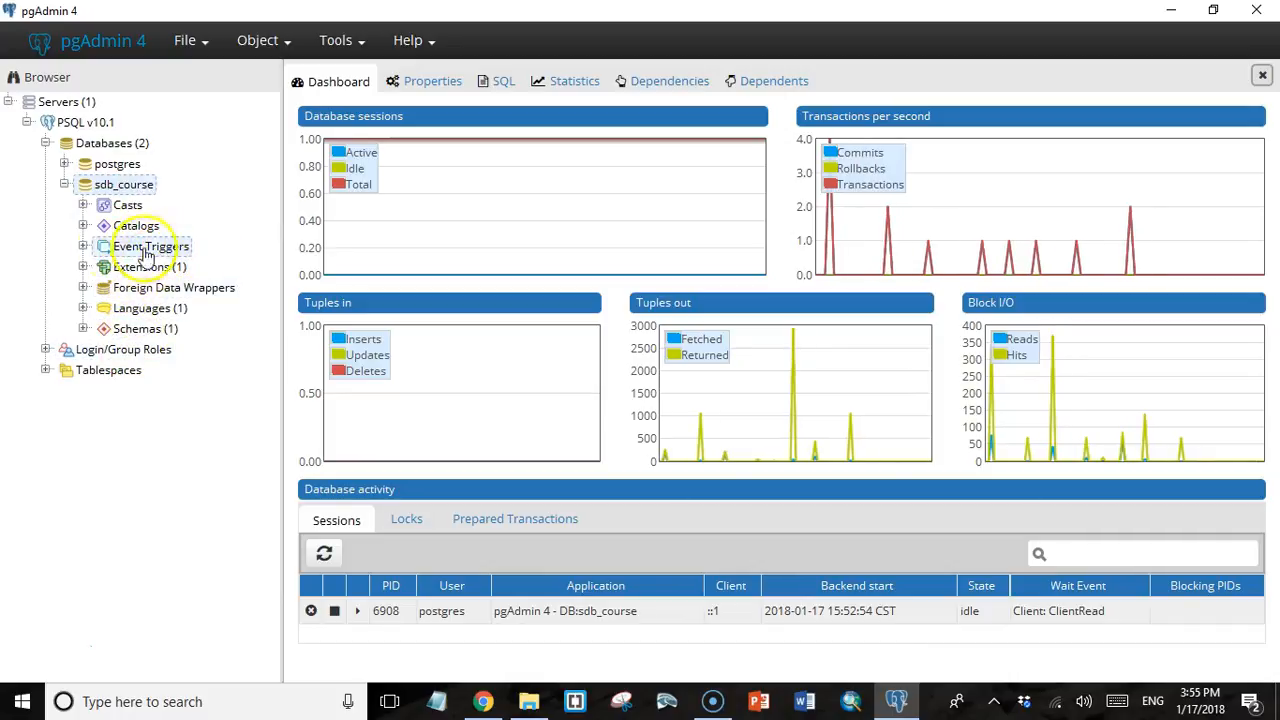
left_click(140, 203)
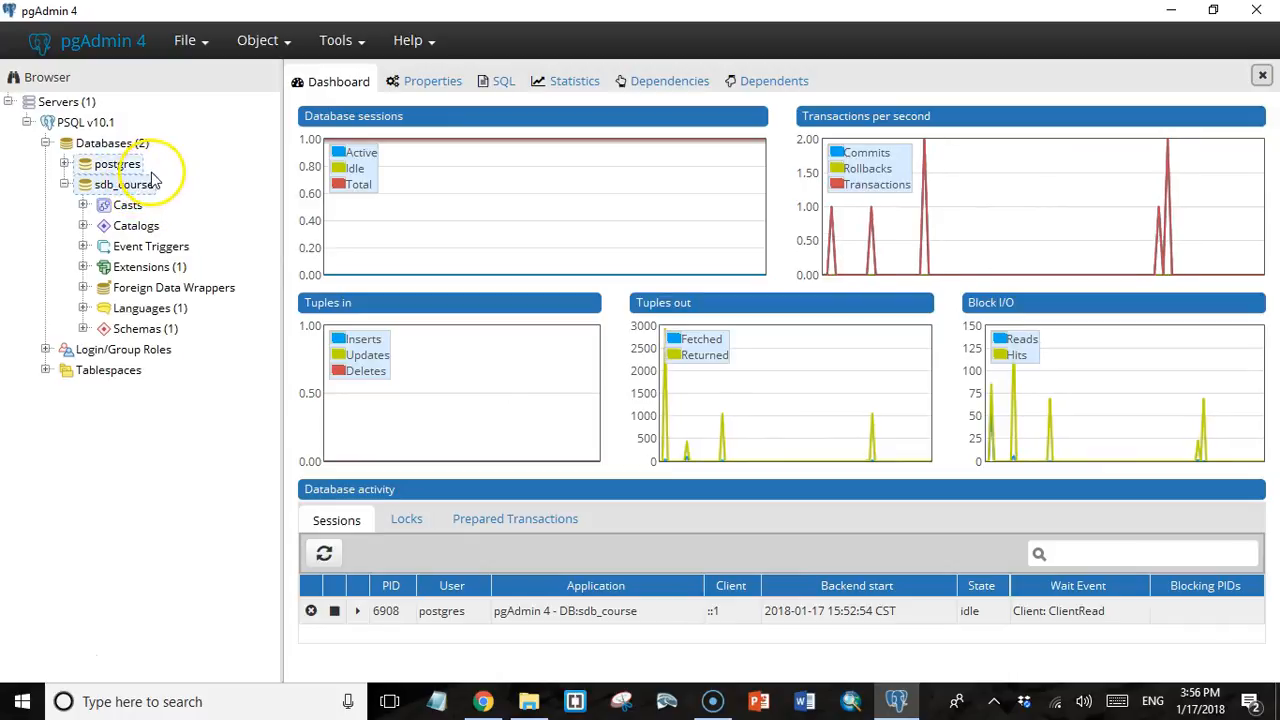
Open the Query Tool on sdb_course, execute CREATE EXTENSION postgis, and check the data output
left_click(353, 50)
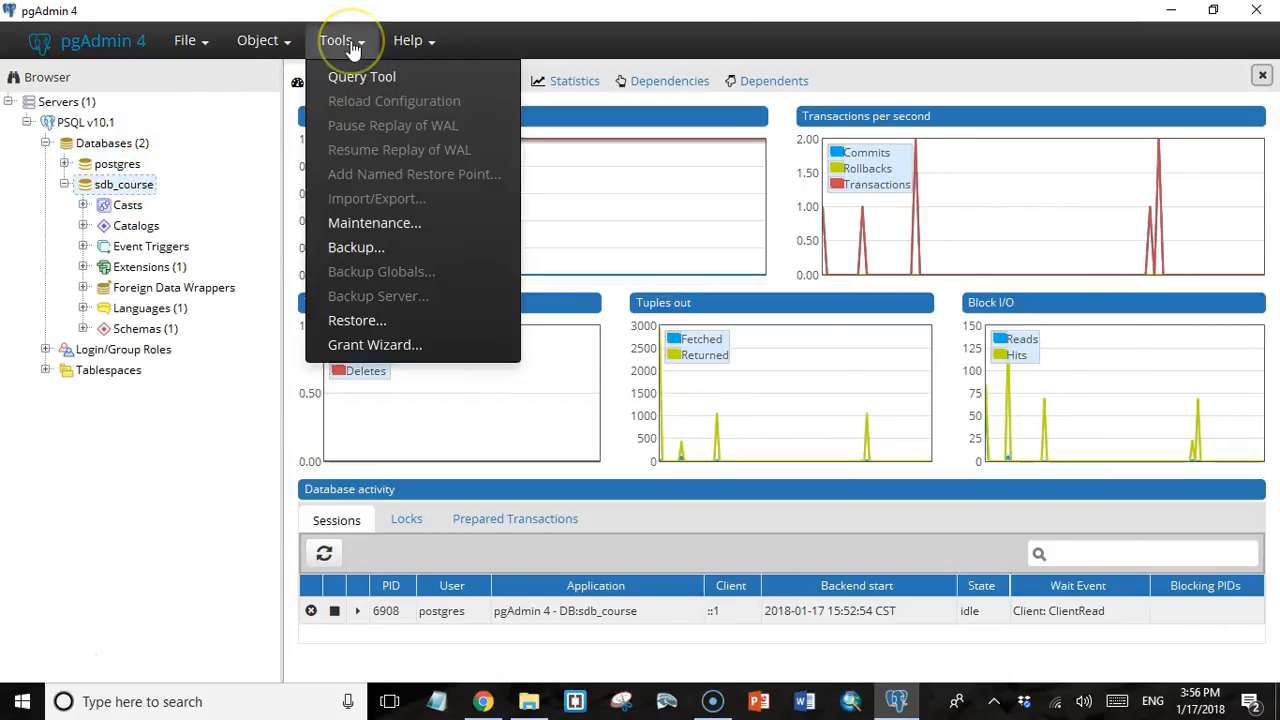
left_click(352, 77)
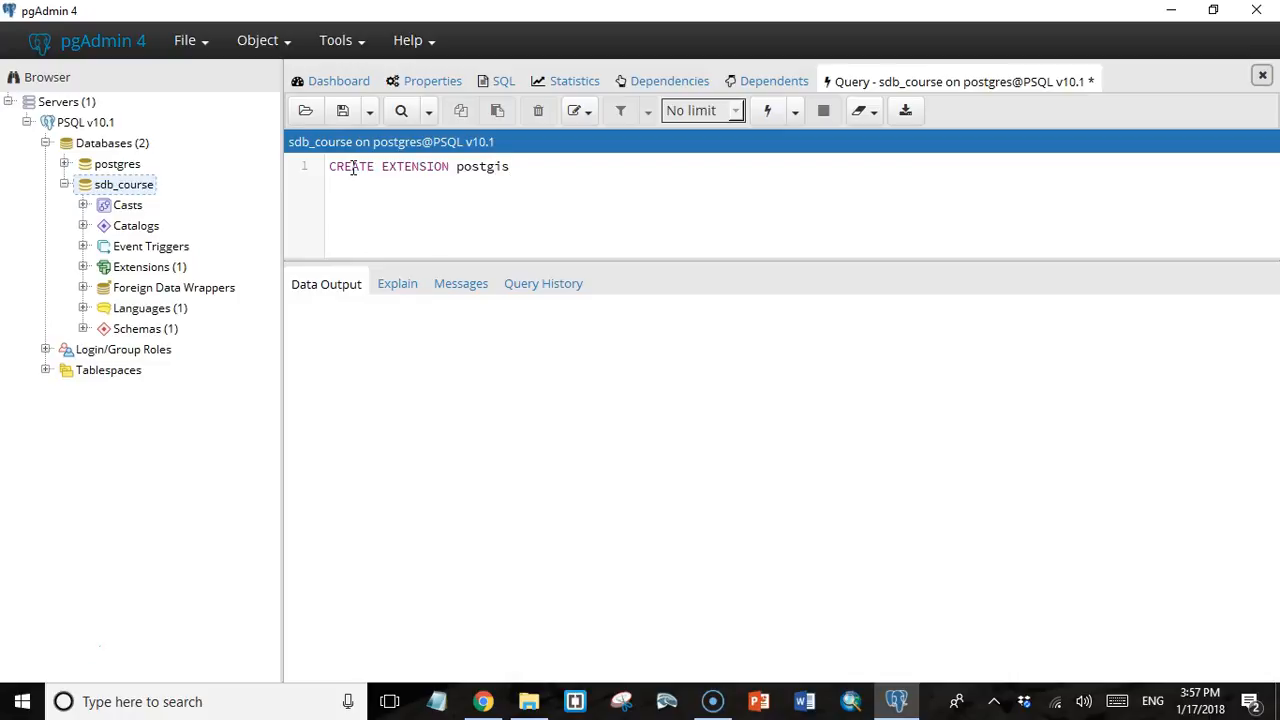
left_click(770, 113)
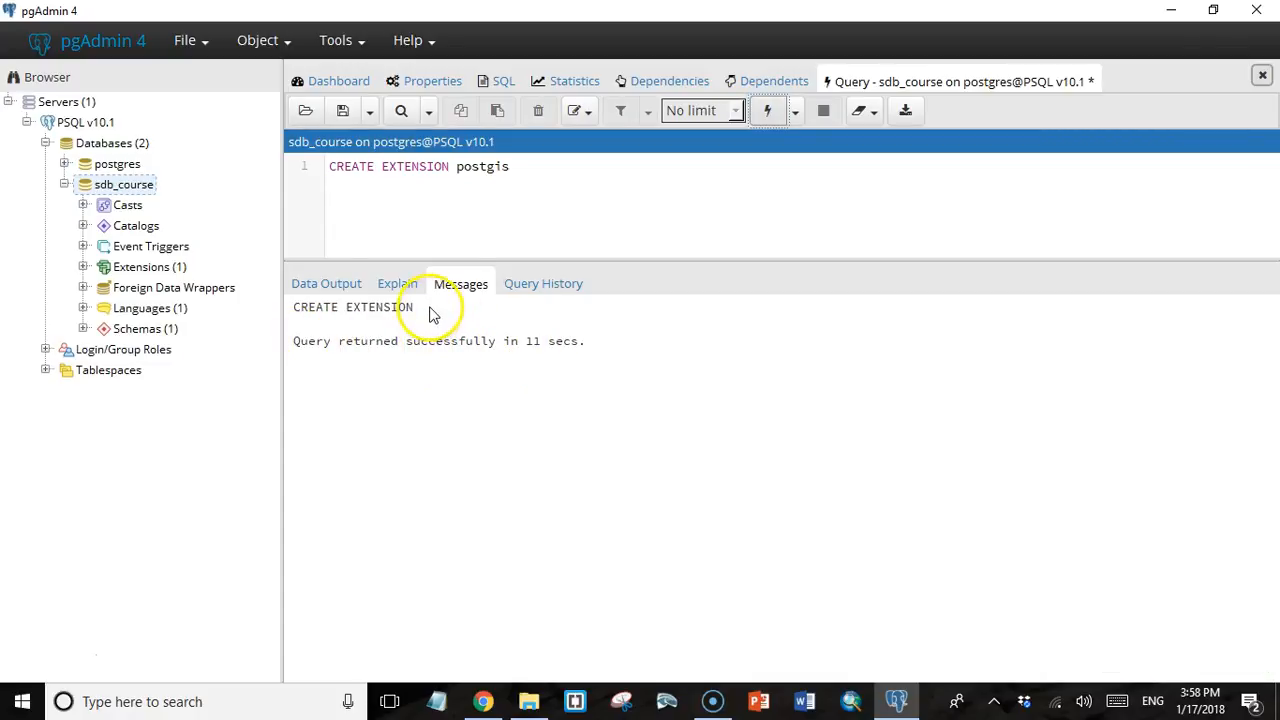
left_click(334, 284)
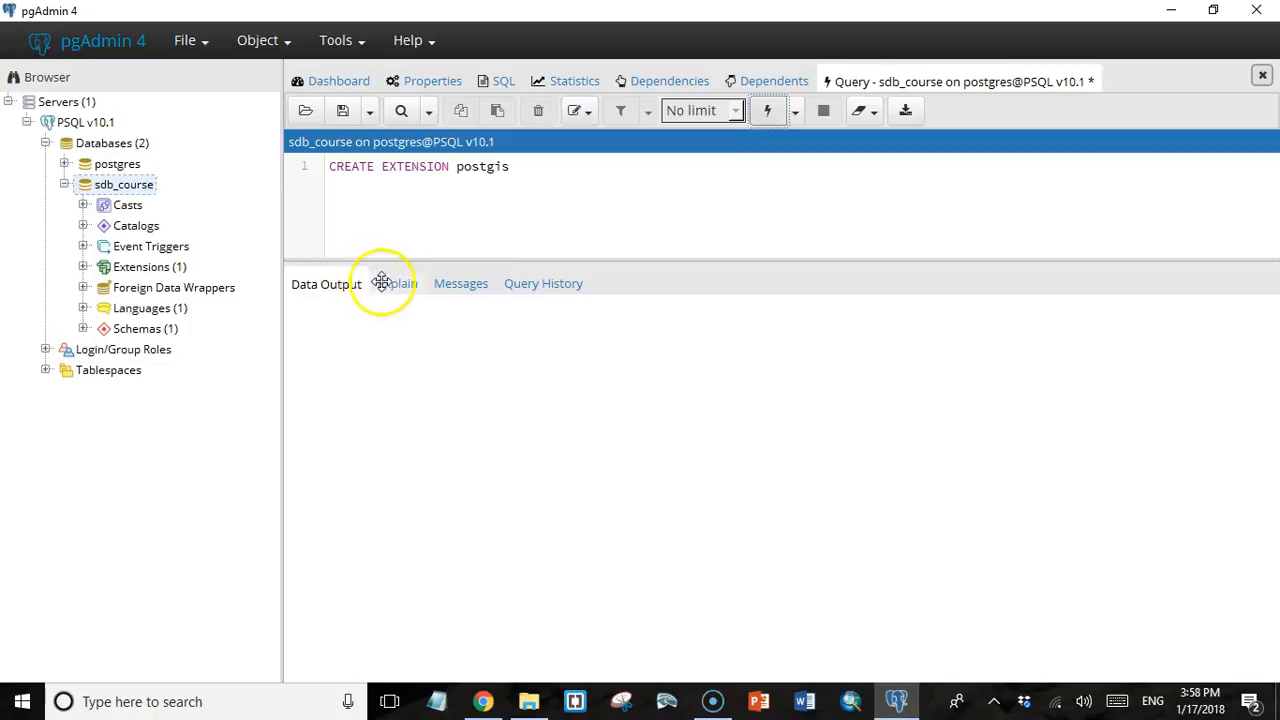
Refresh the sdb_course database and expand its Extensions node to check for the postgis extension
right_click(119, 191)
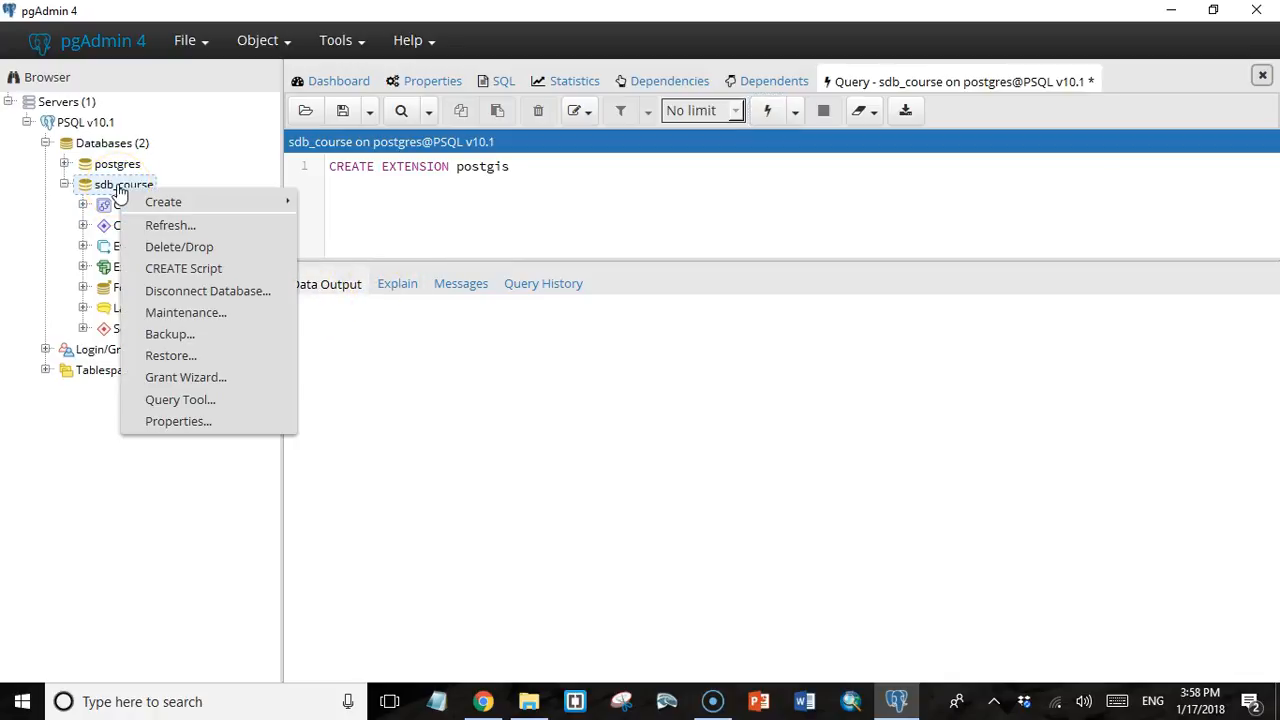
left_click(165, 227)
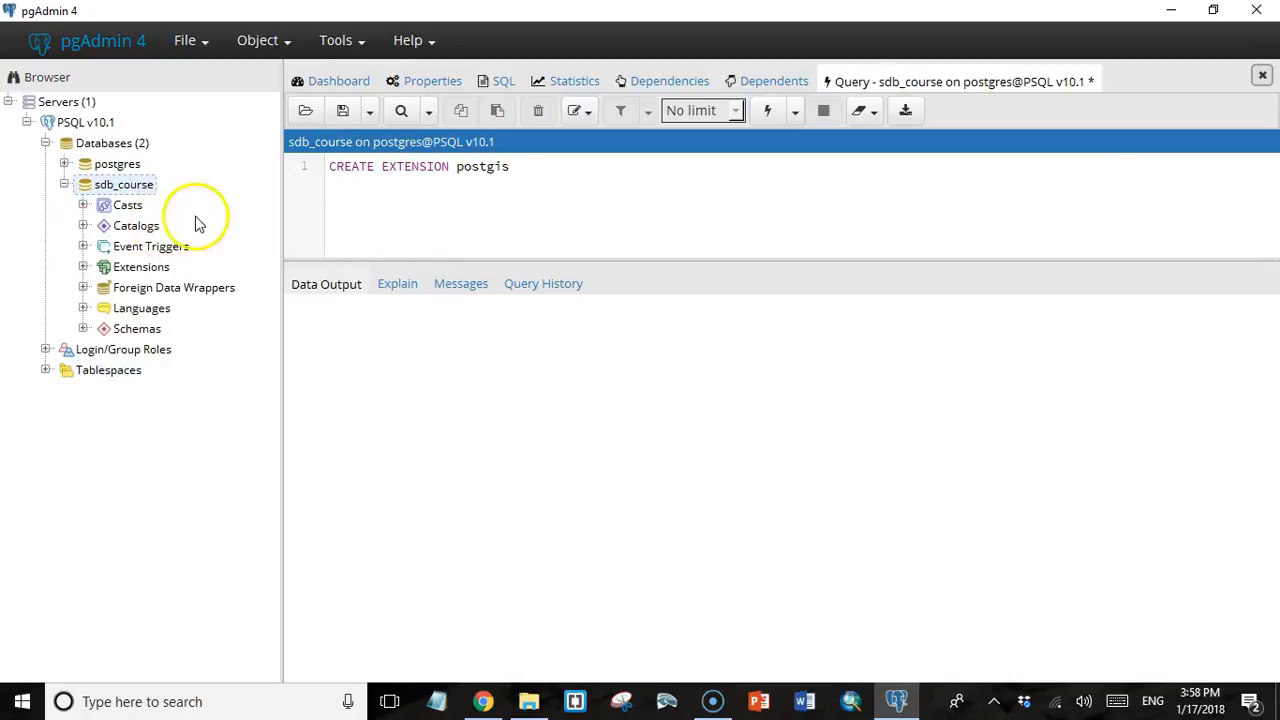
left_click(83, 267)
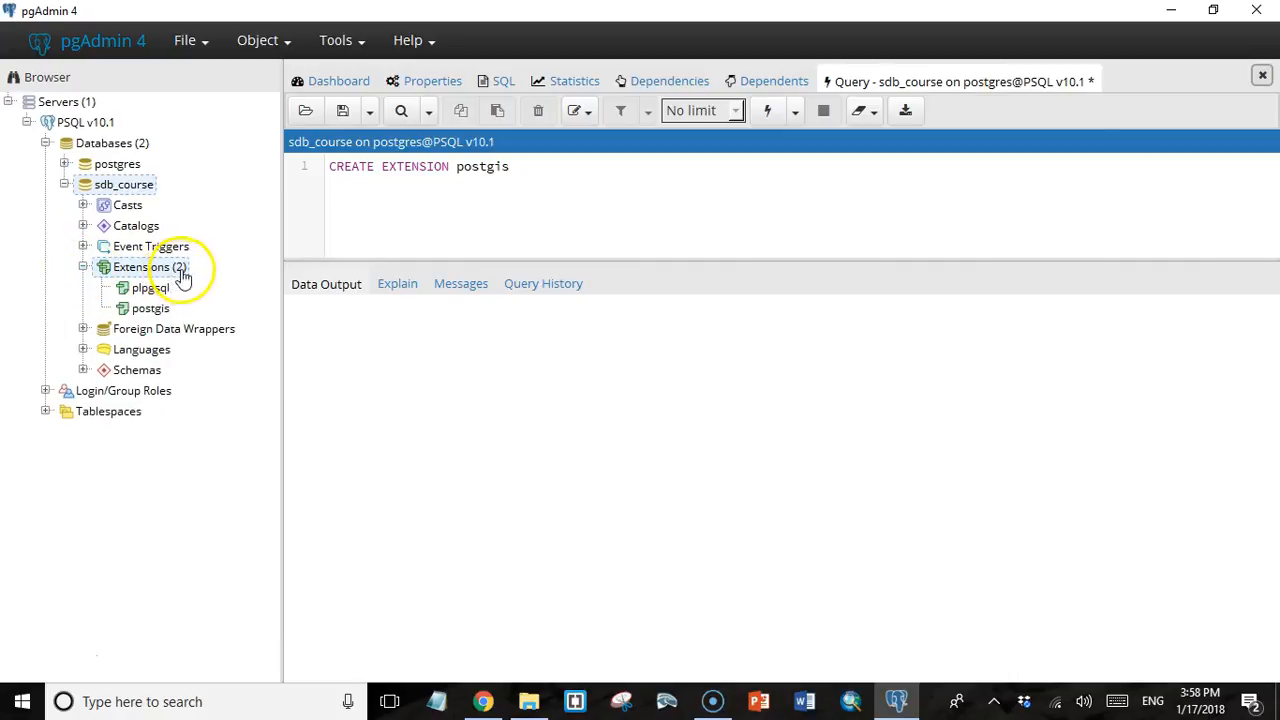
left_click(140, 312)
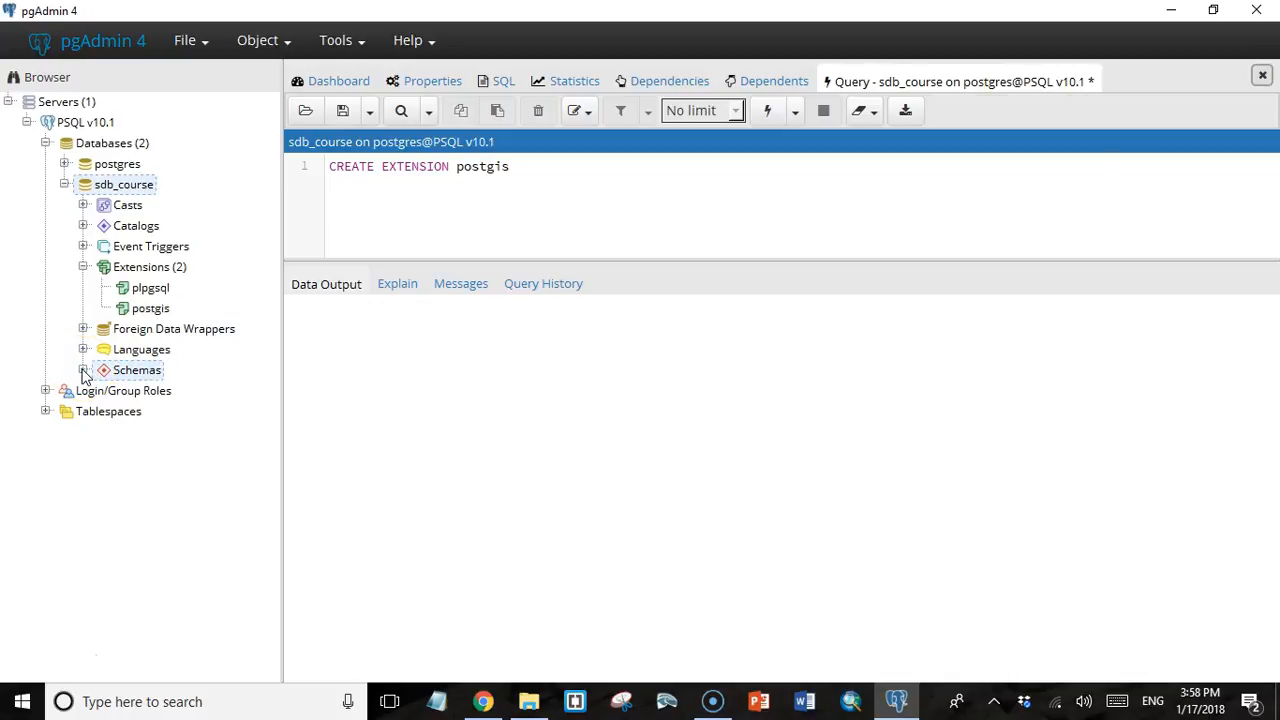
Expand the public schema's Functions node, widen the browser tree, and look through the PostGIS function list
left_click(83, 371)
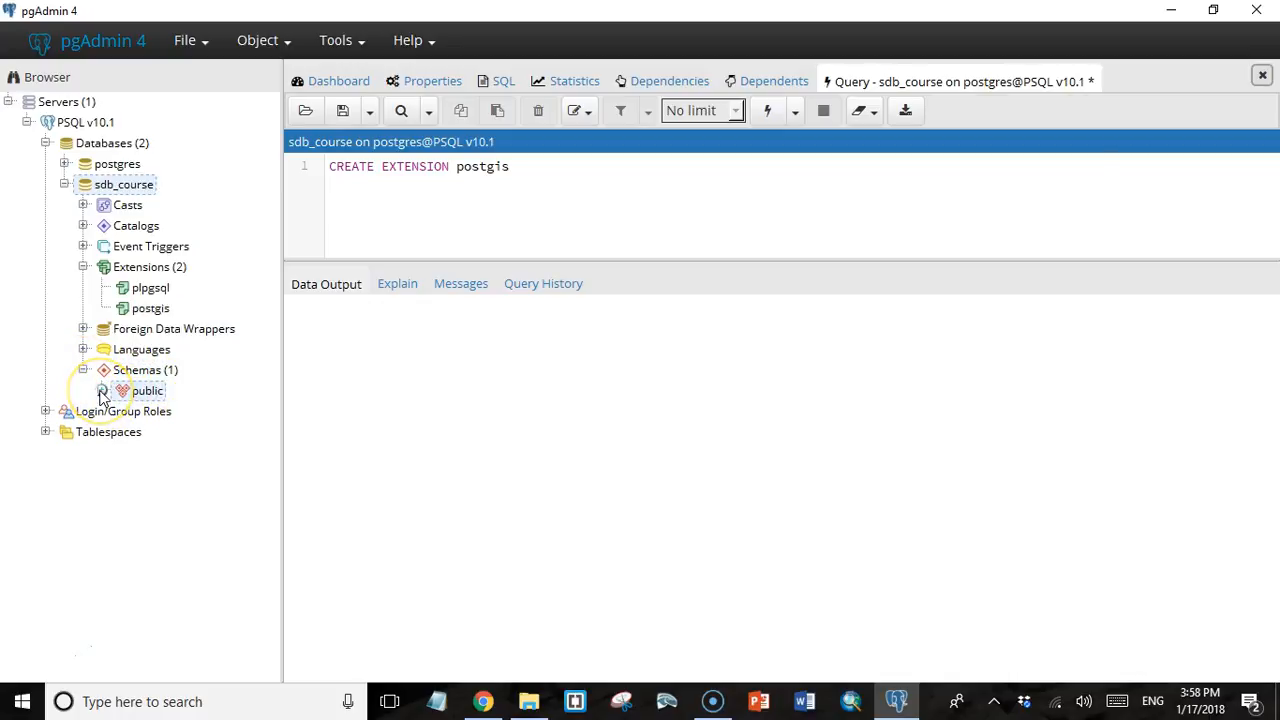
left_click(102, 391)
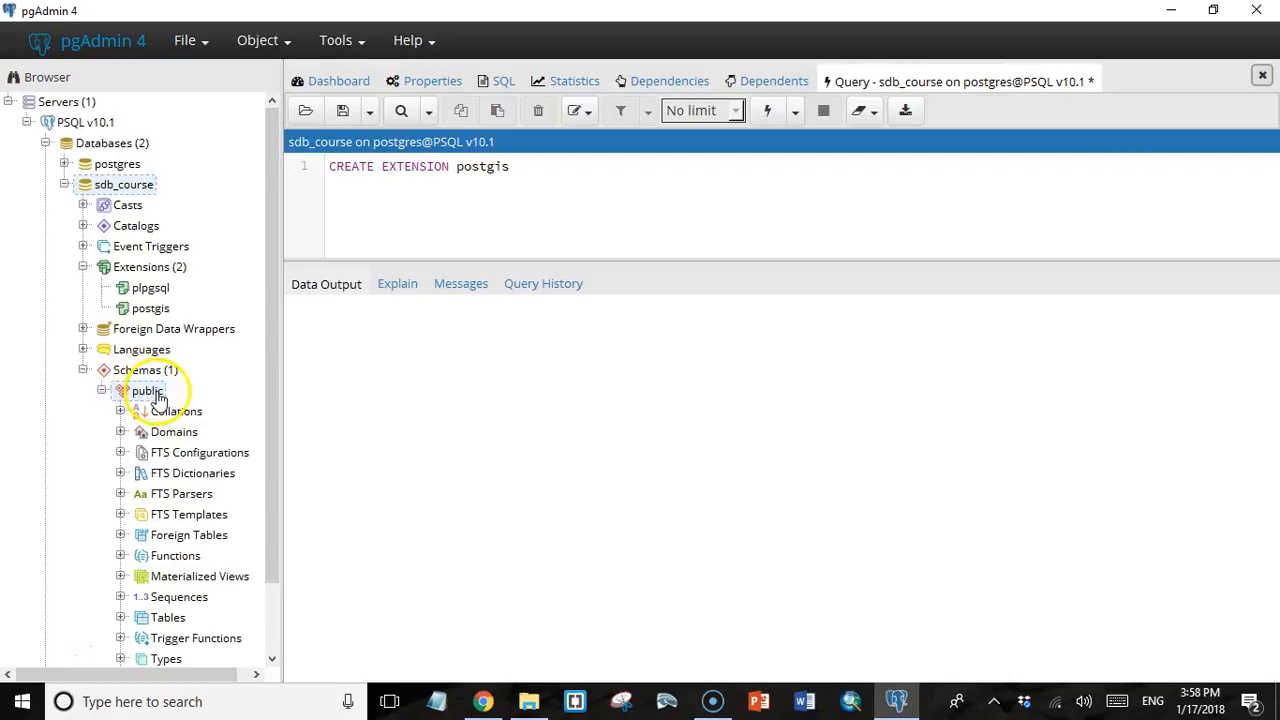
scroll(152, 400, "down", 2)
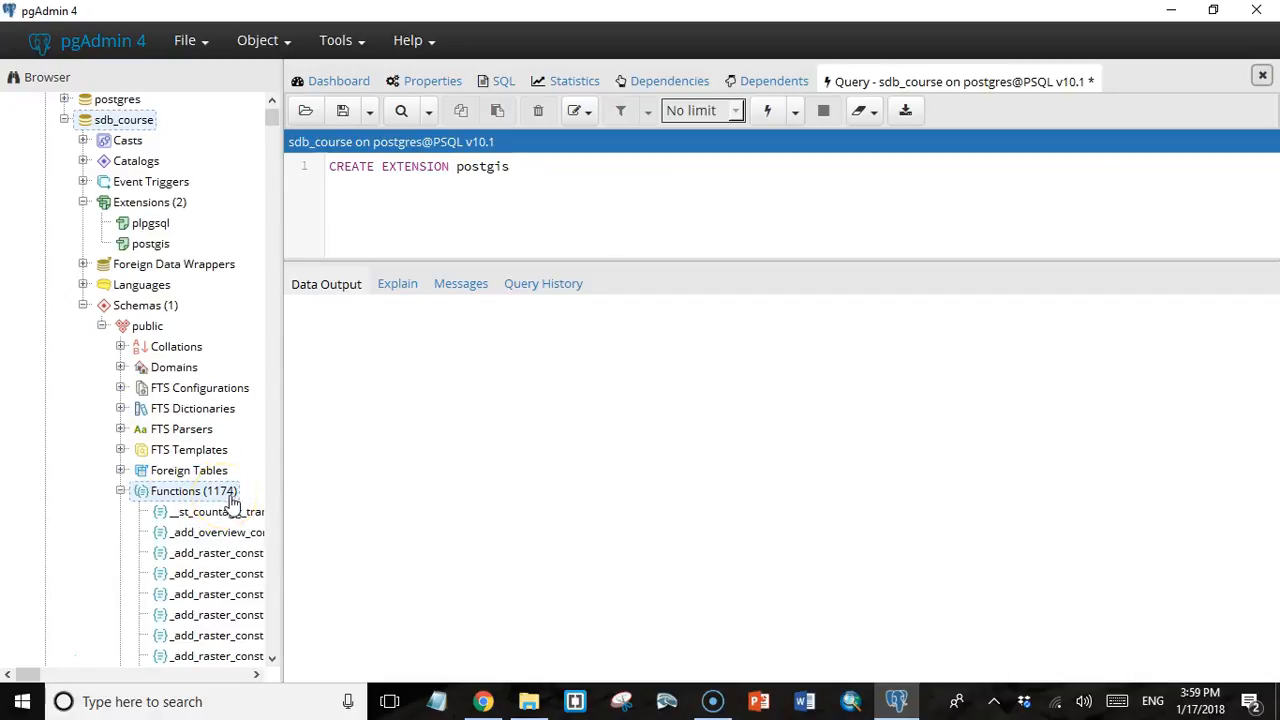
left_click_drag(285, 400, 586, 550)
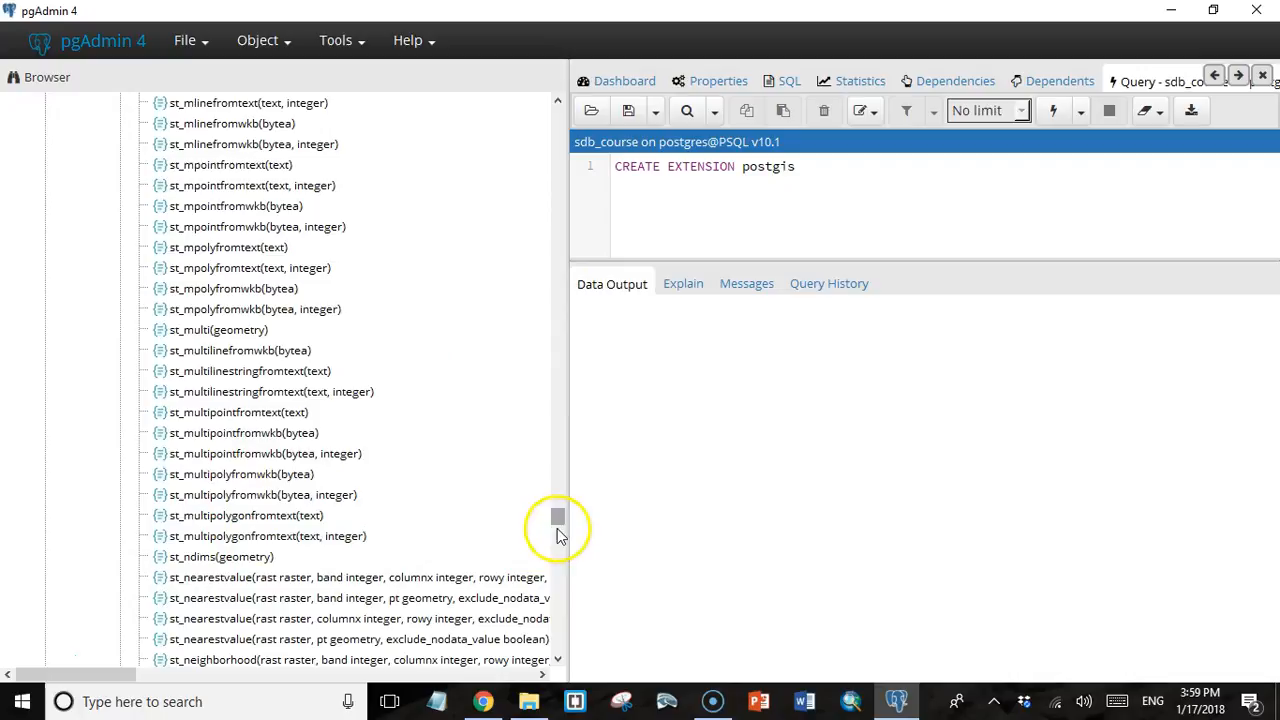
left_click_drag(558, 520, 558, 655)
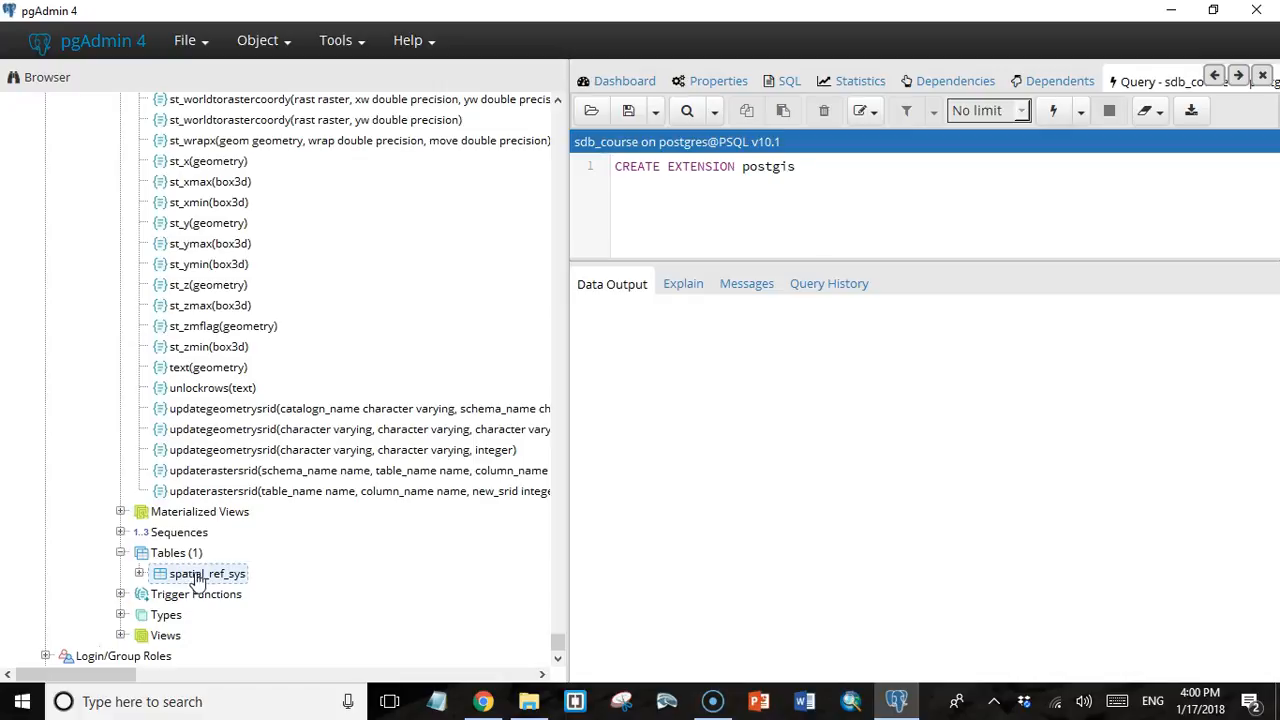
Expand the spatial_ref_sys table under the public schema's Tables and examine its columns
left_click(170, 556)
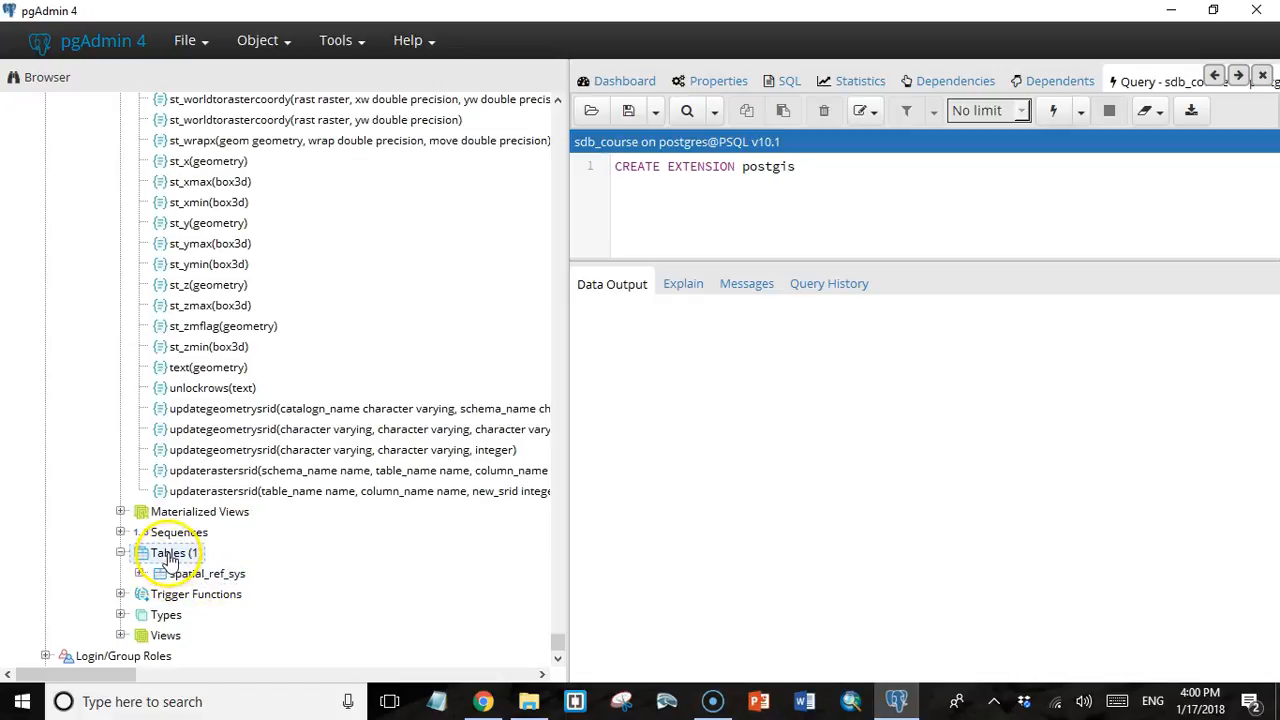
left_click(178, 577)
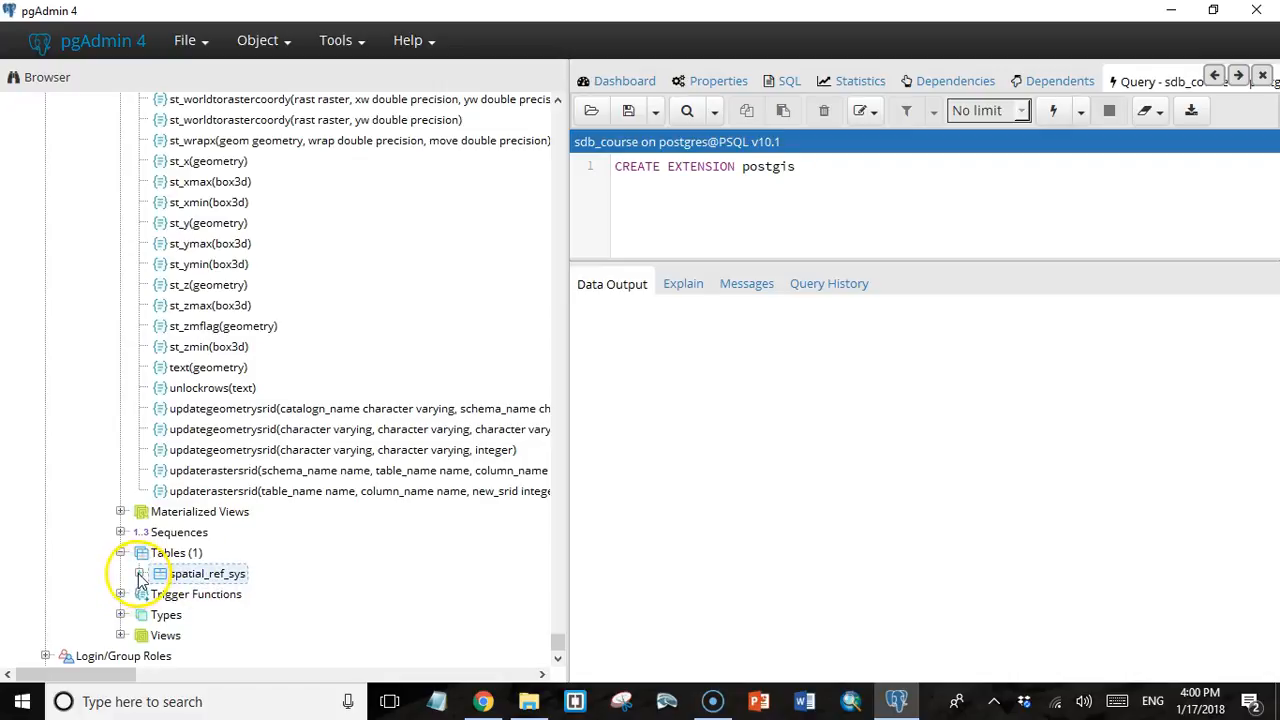
left_click(140, 574)
left_click(160, 594)
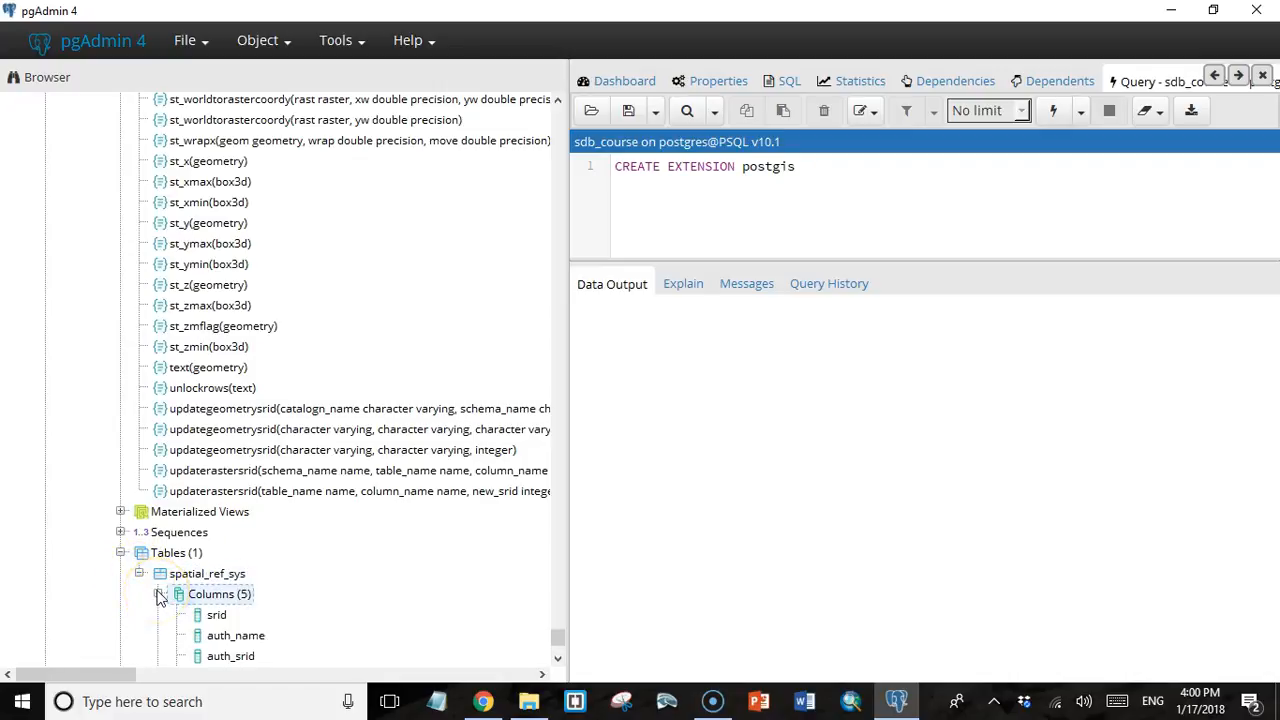
scroll(240, 635, "down", 2)
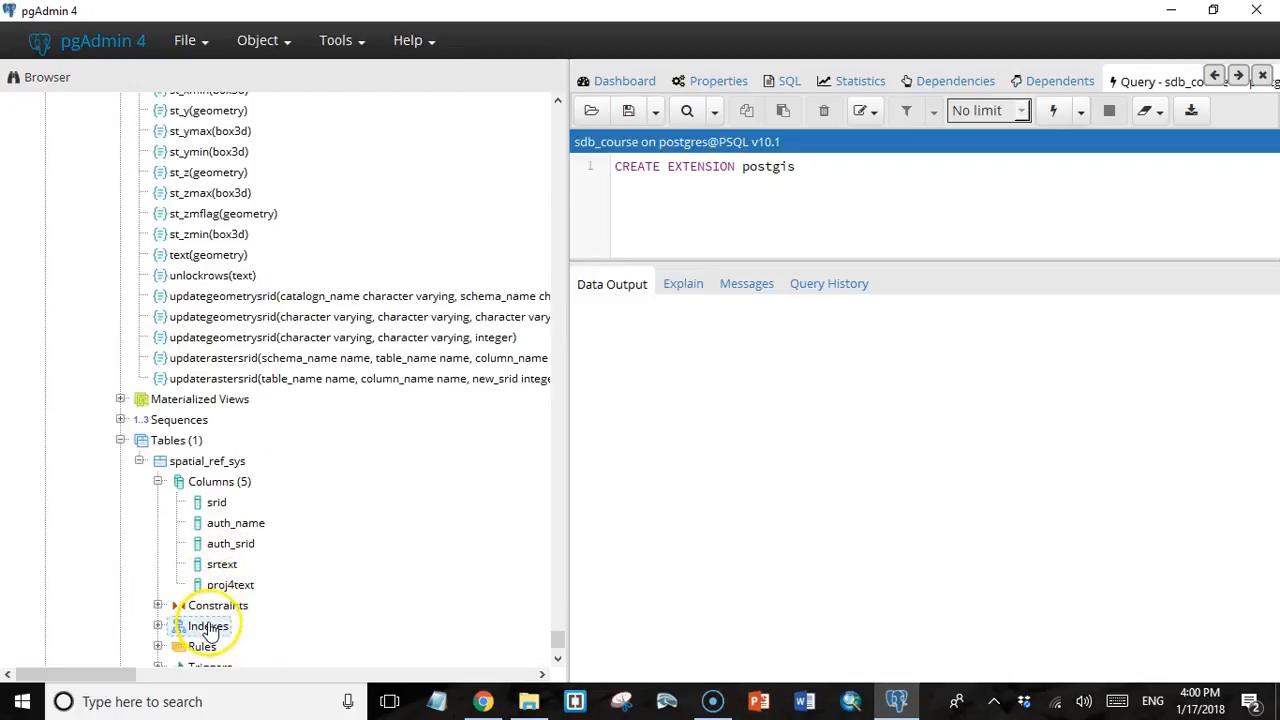
scroll(210, 630, "down", 1)
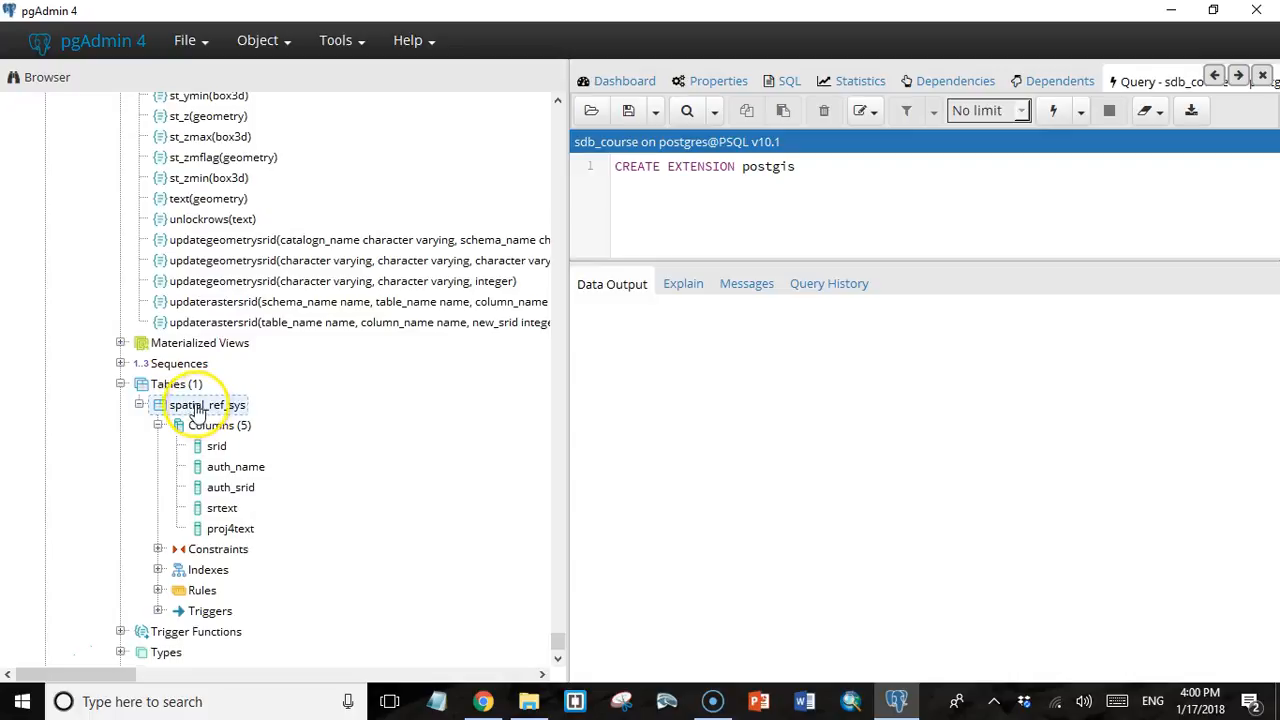
Replace the query with SELECT * FROM spatial_ref_sys, execute it, and look through the returned rows to the last record
left_click_drag(806, 166, 612, 166)
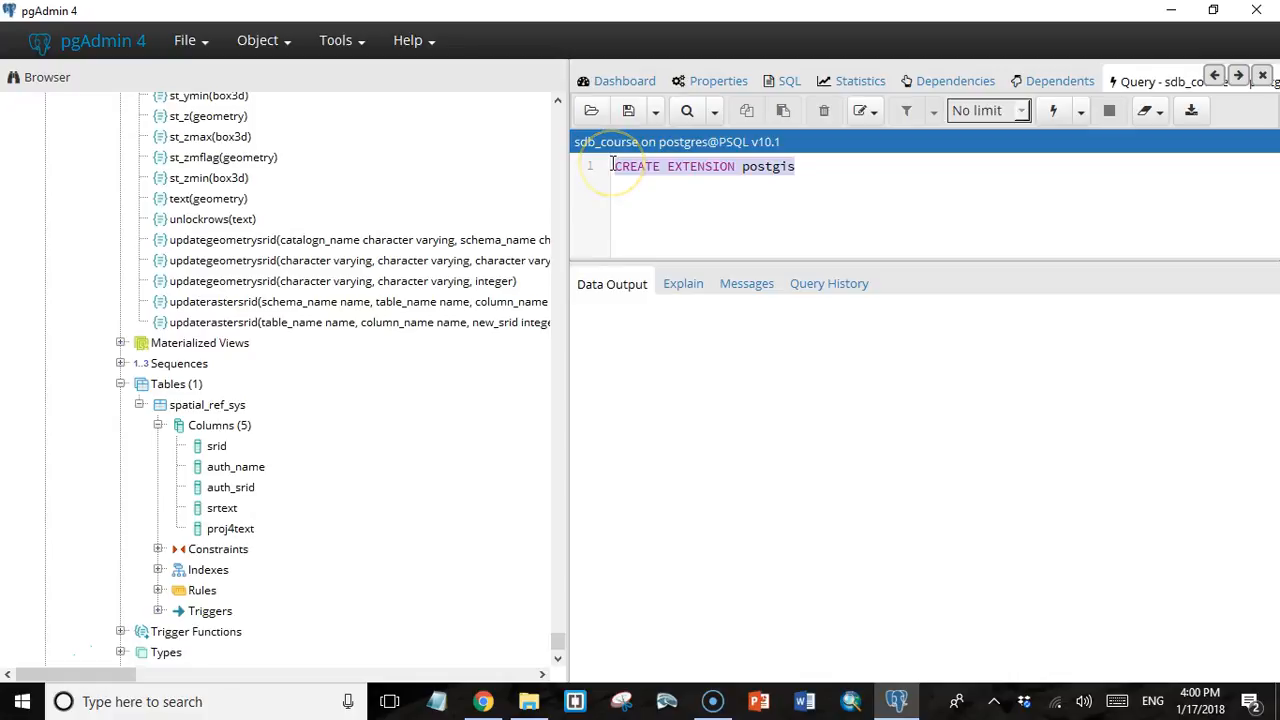
type("select ")
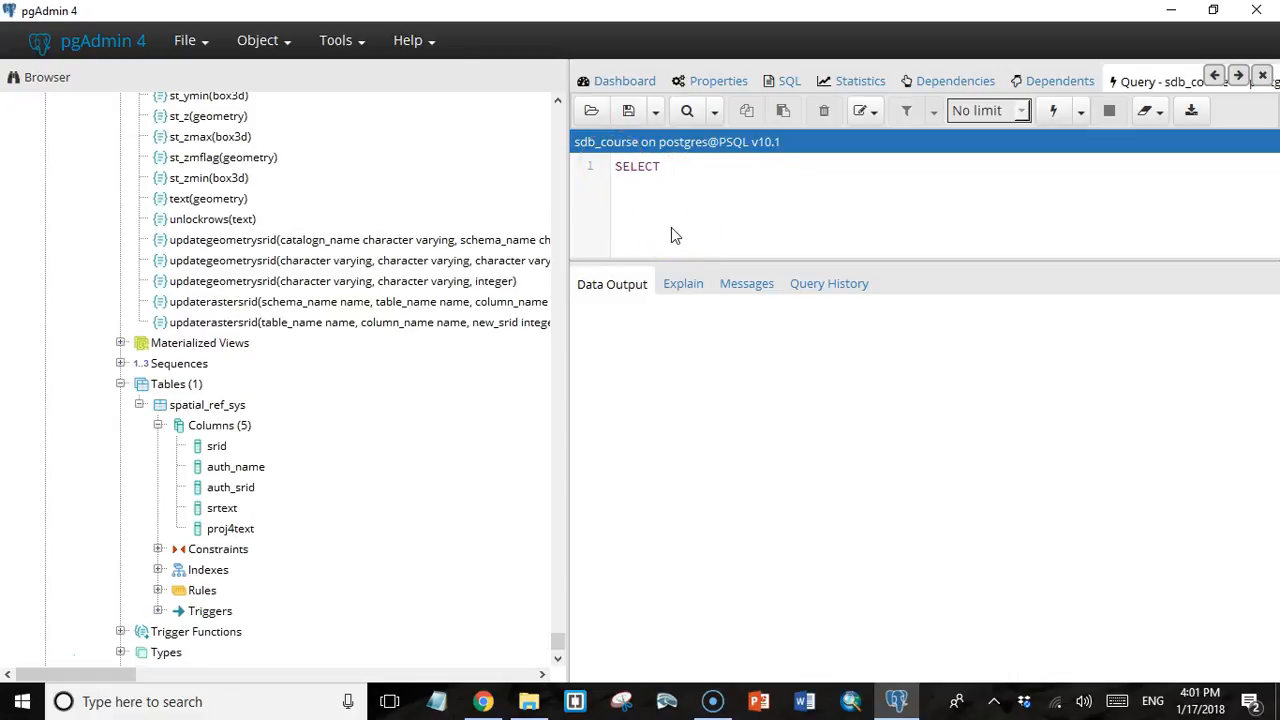
type("* FROM ")
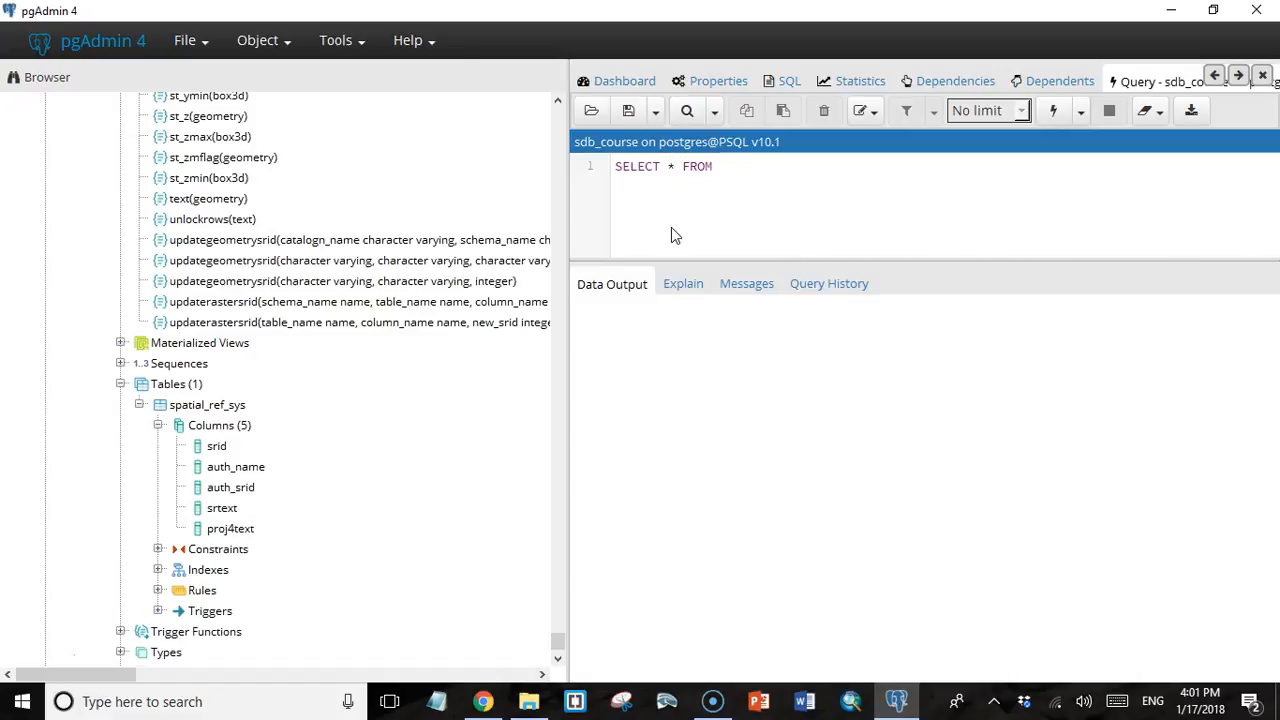
type("spatial_ref_sys")
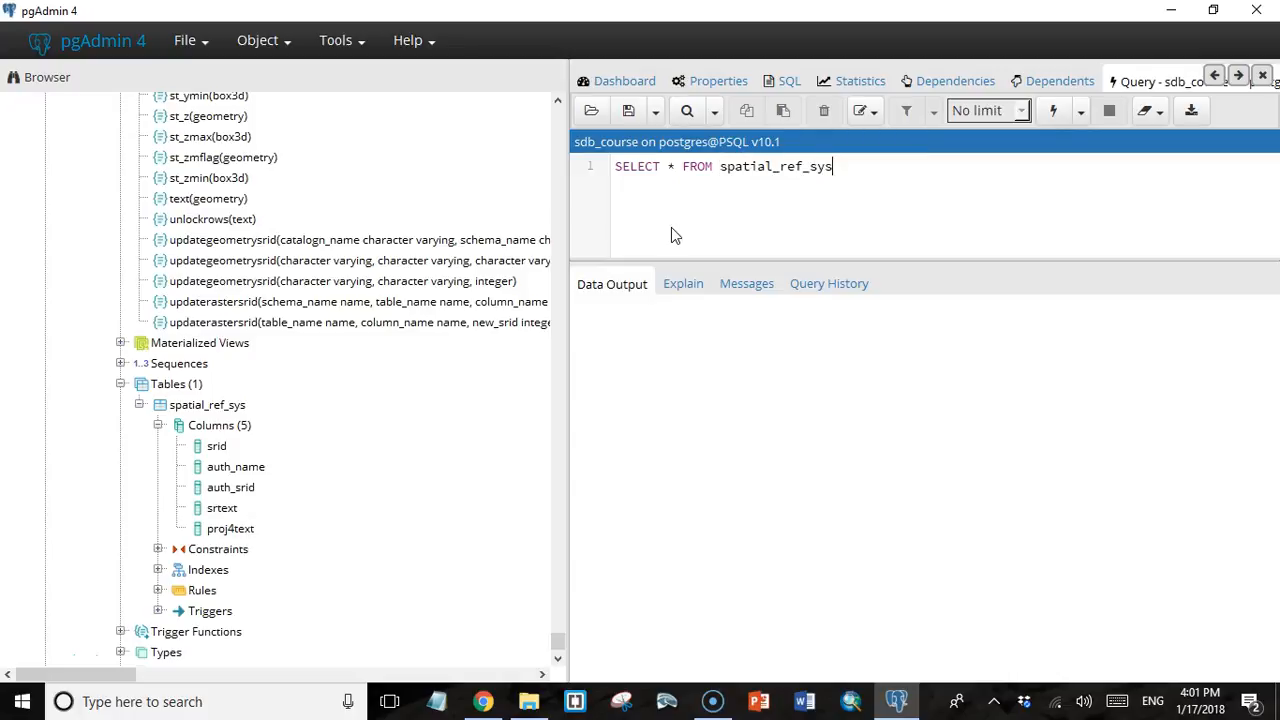
left_click(669, 169)
left_click(1055, 117)
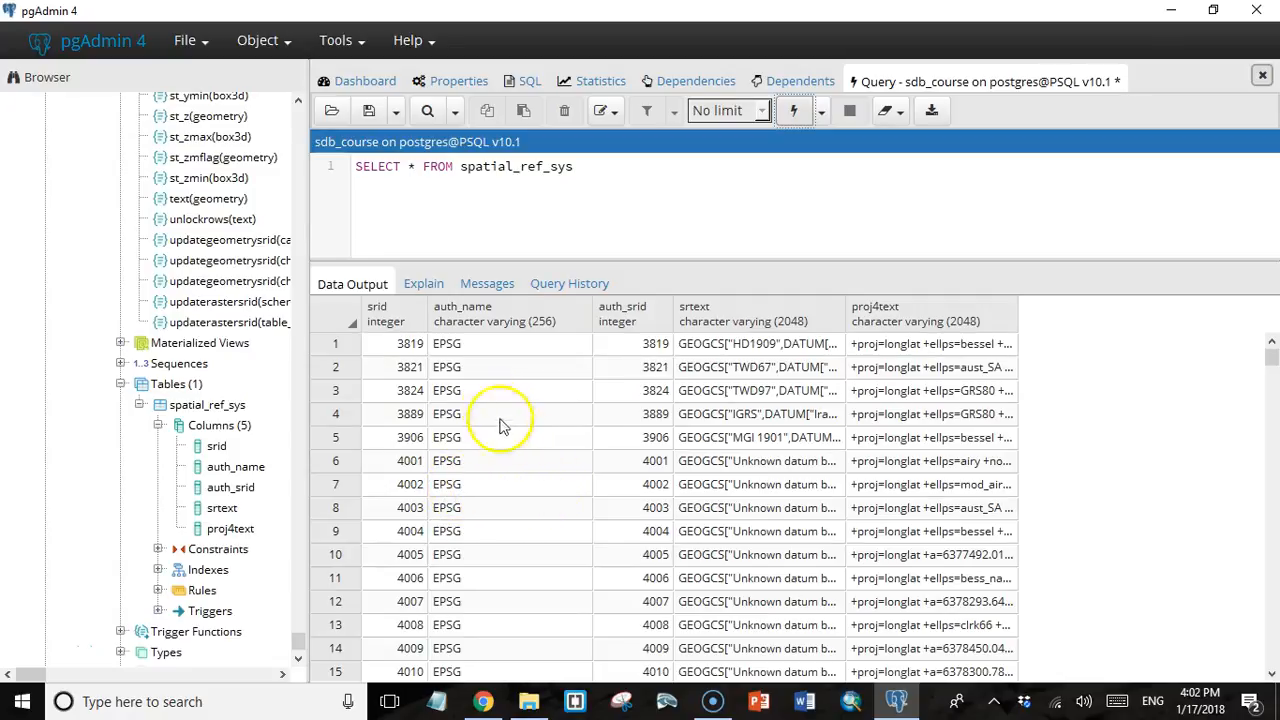
left_click_drag(1271, 357, 1270, 570)
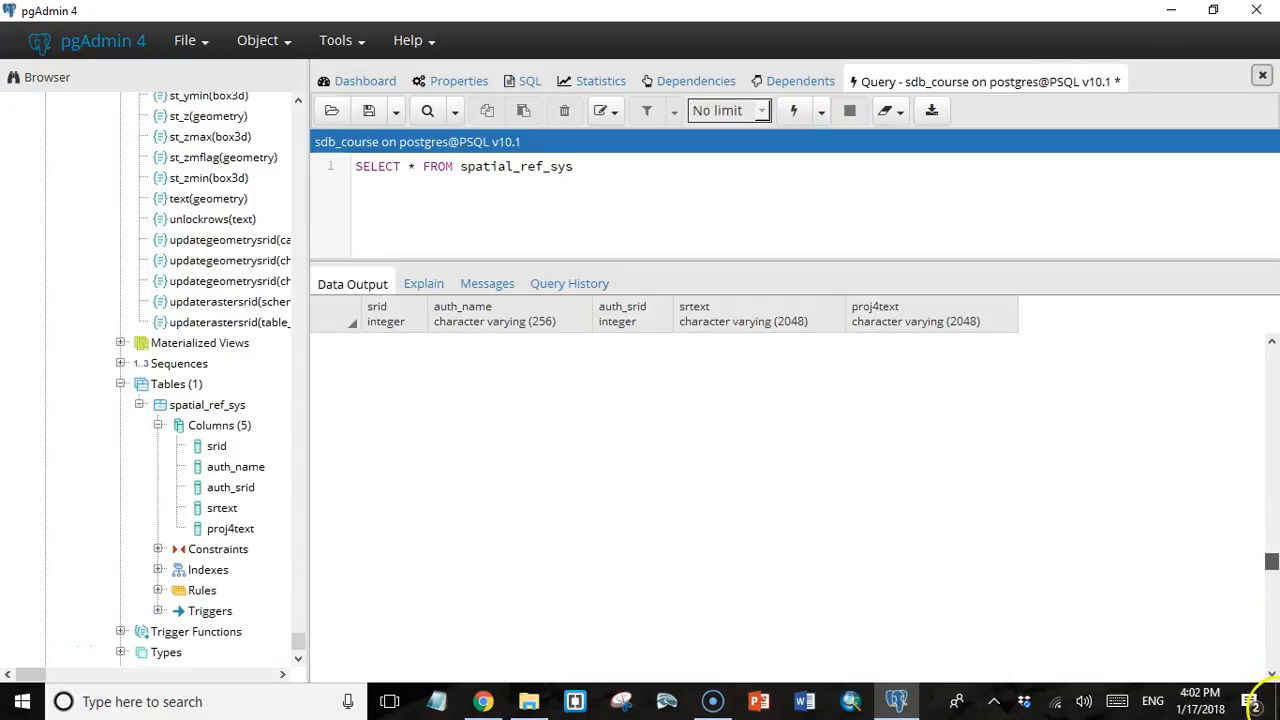
left_click_drag(1279, 716, 1274, 698)
left_click(1273, 657)
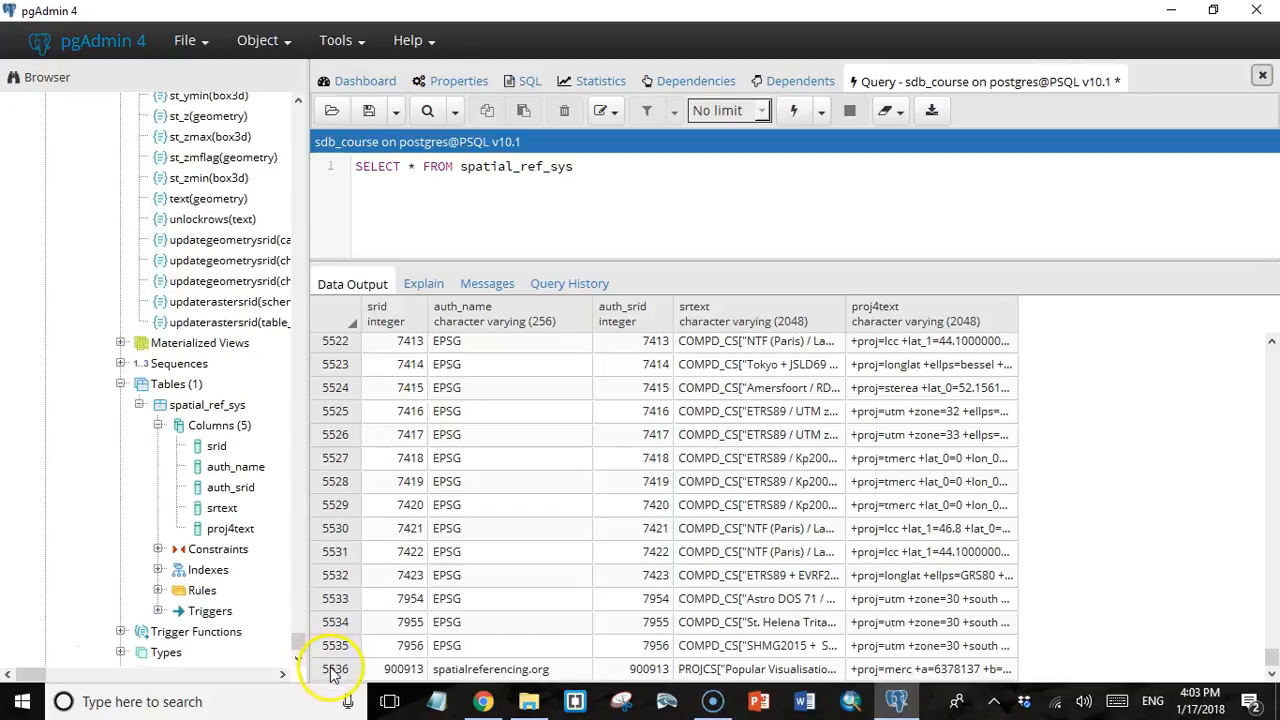
left_click(68, 636)
left_click(70, 603)
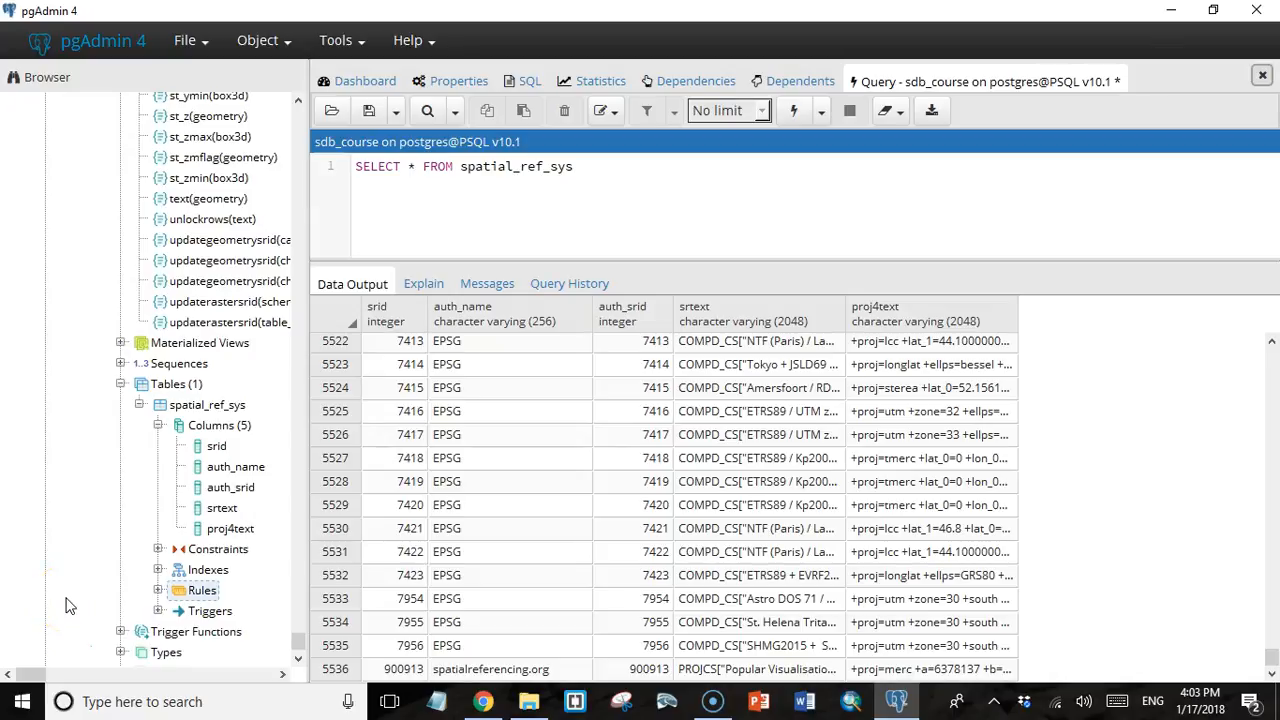
left_click(57, 611)
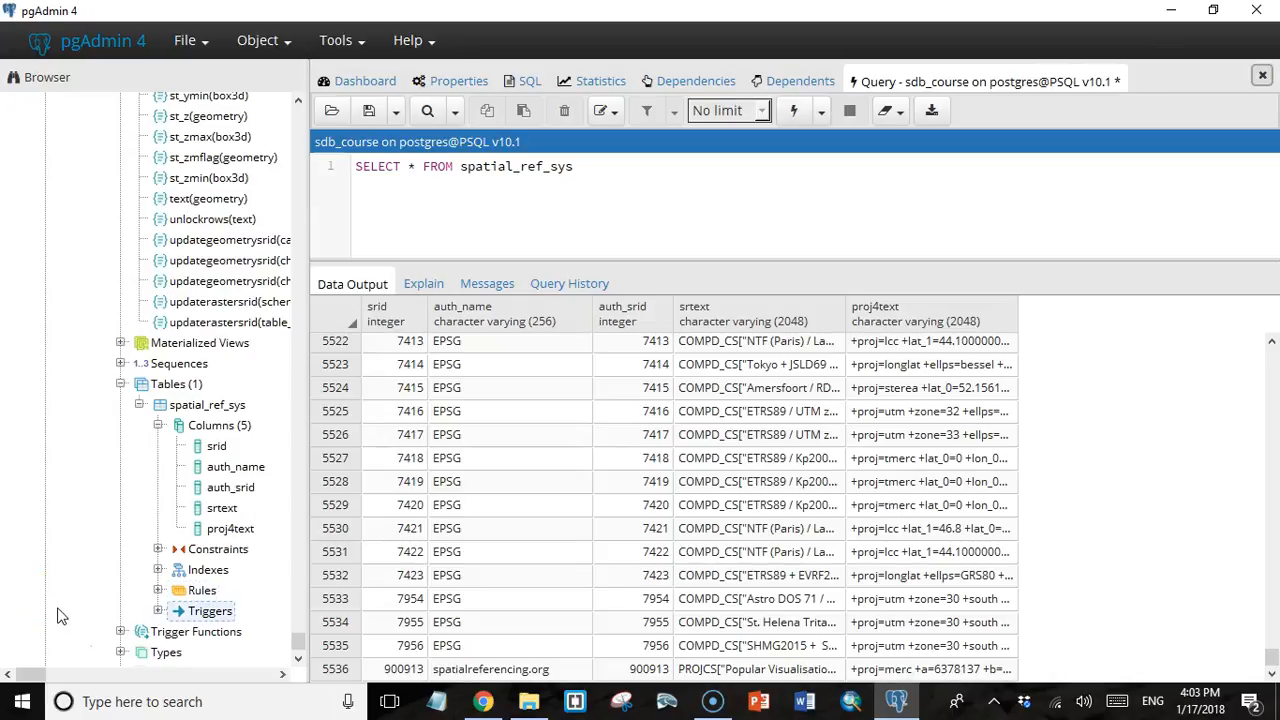
left_click(46, 632)
left_click(35, 657)
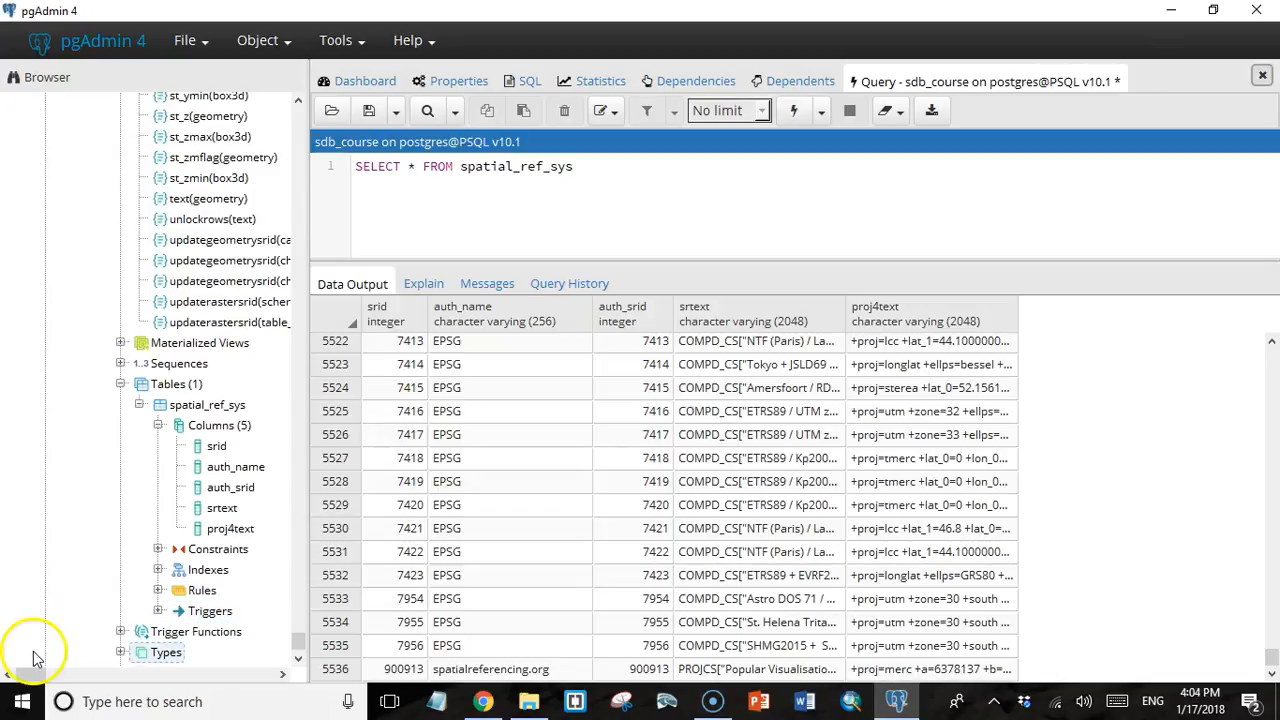
left_click(52, 665)
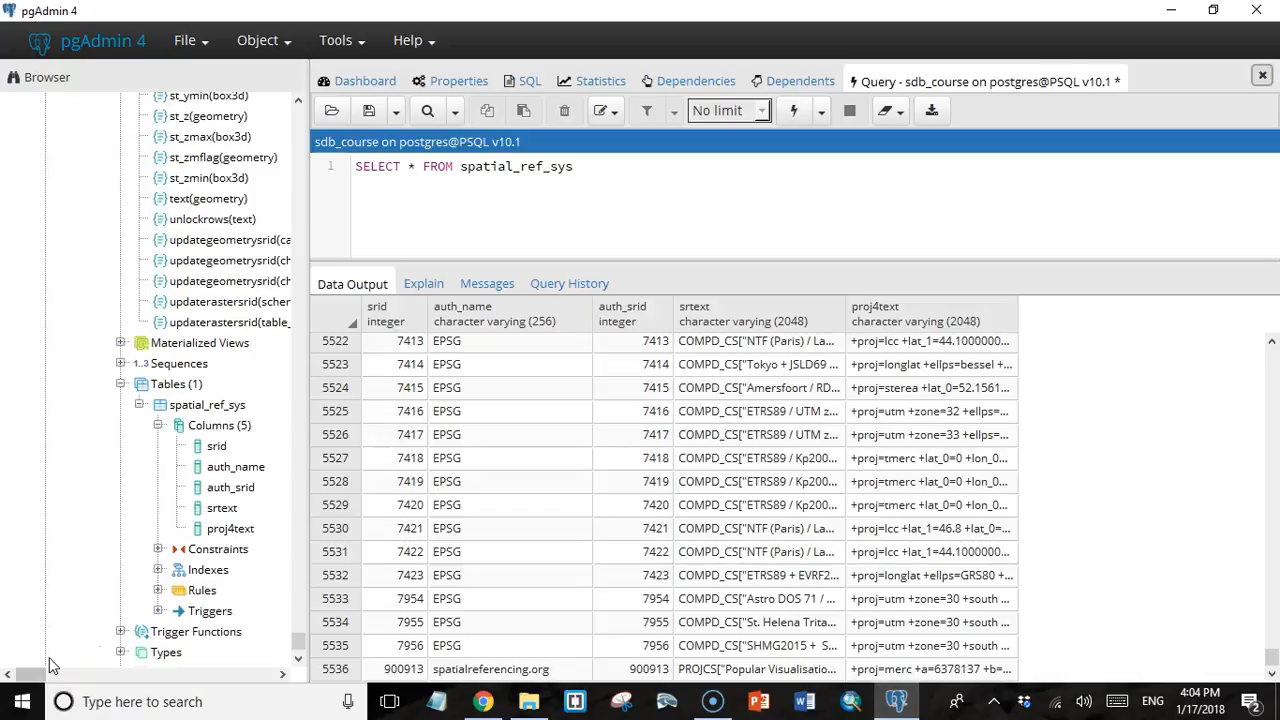